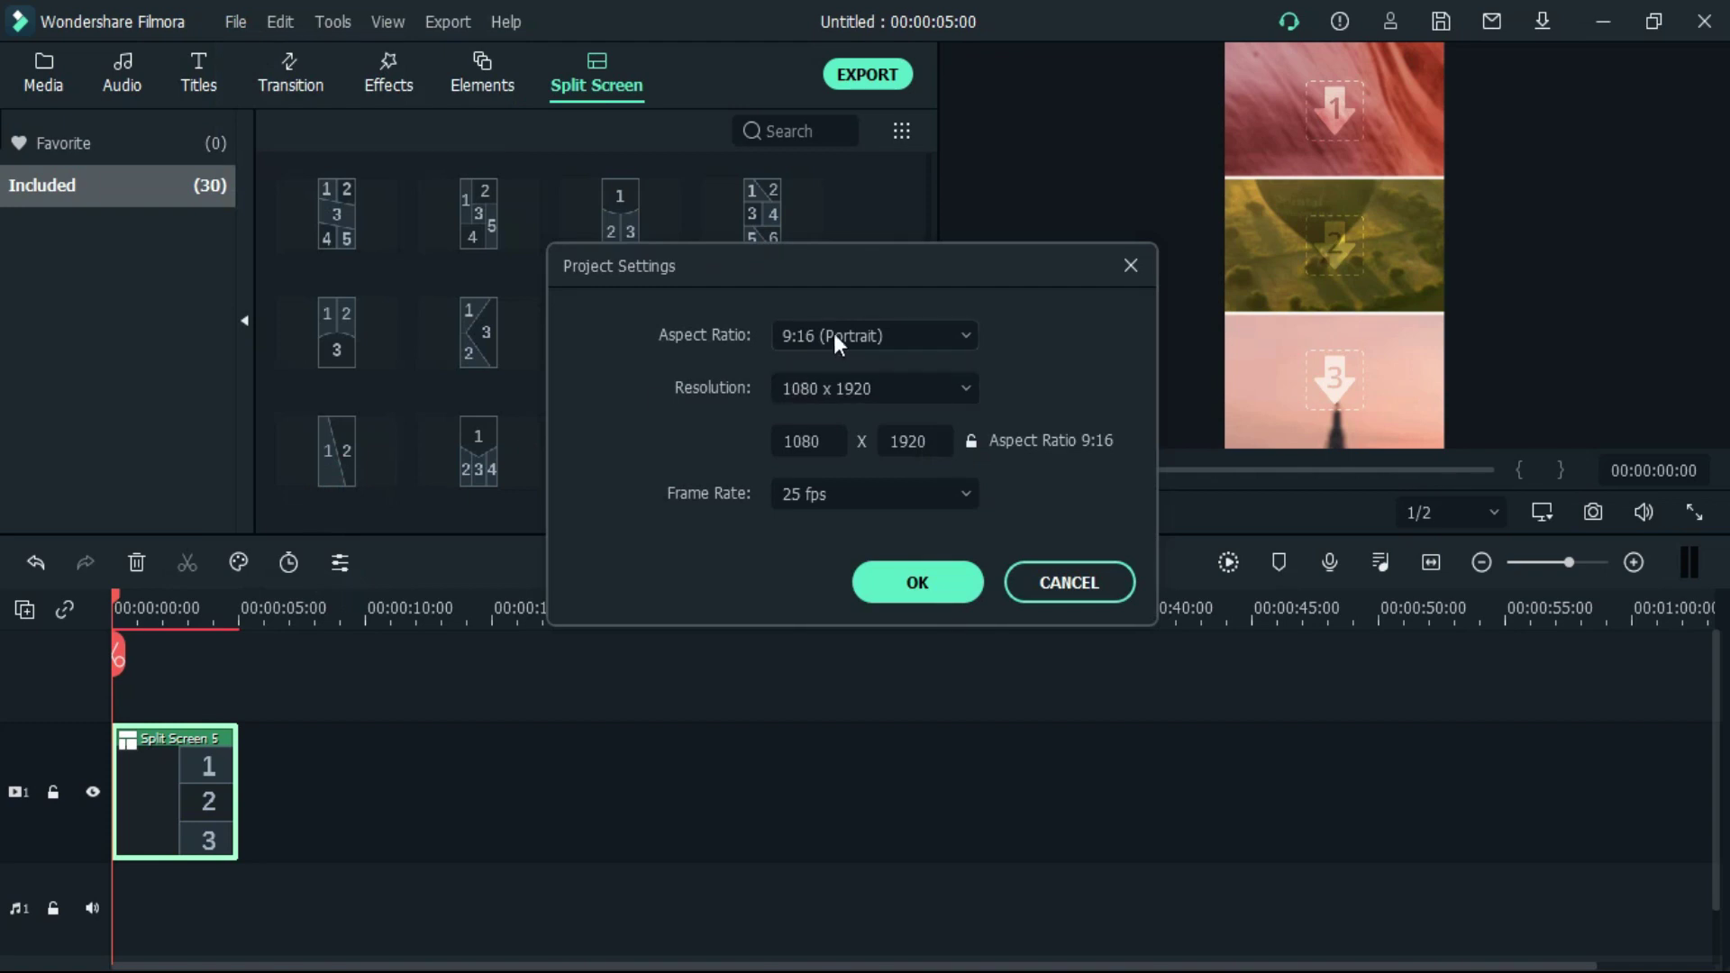
Step: Set the new project's aspect ratio to 16:9 widescreen (1920x1080) and apply it
left_click(879, 385)
left_click(928, 591)
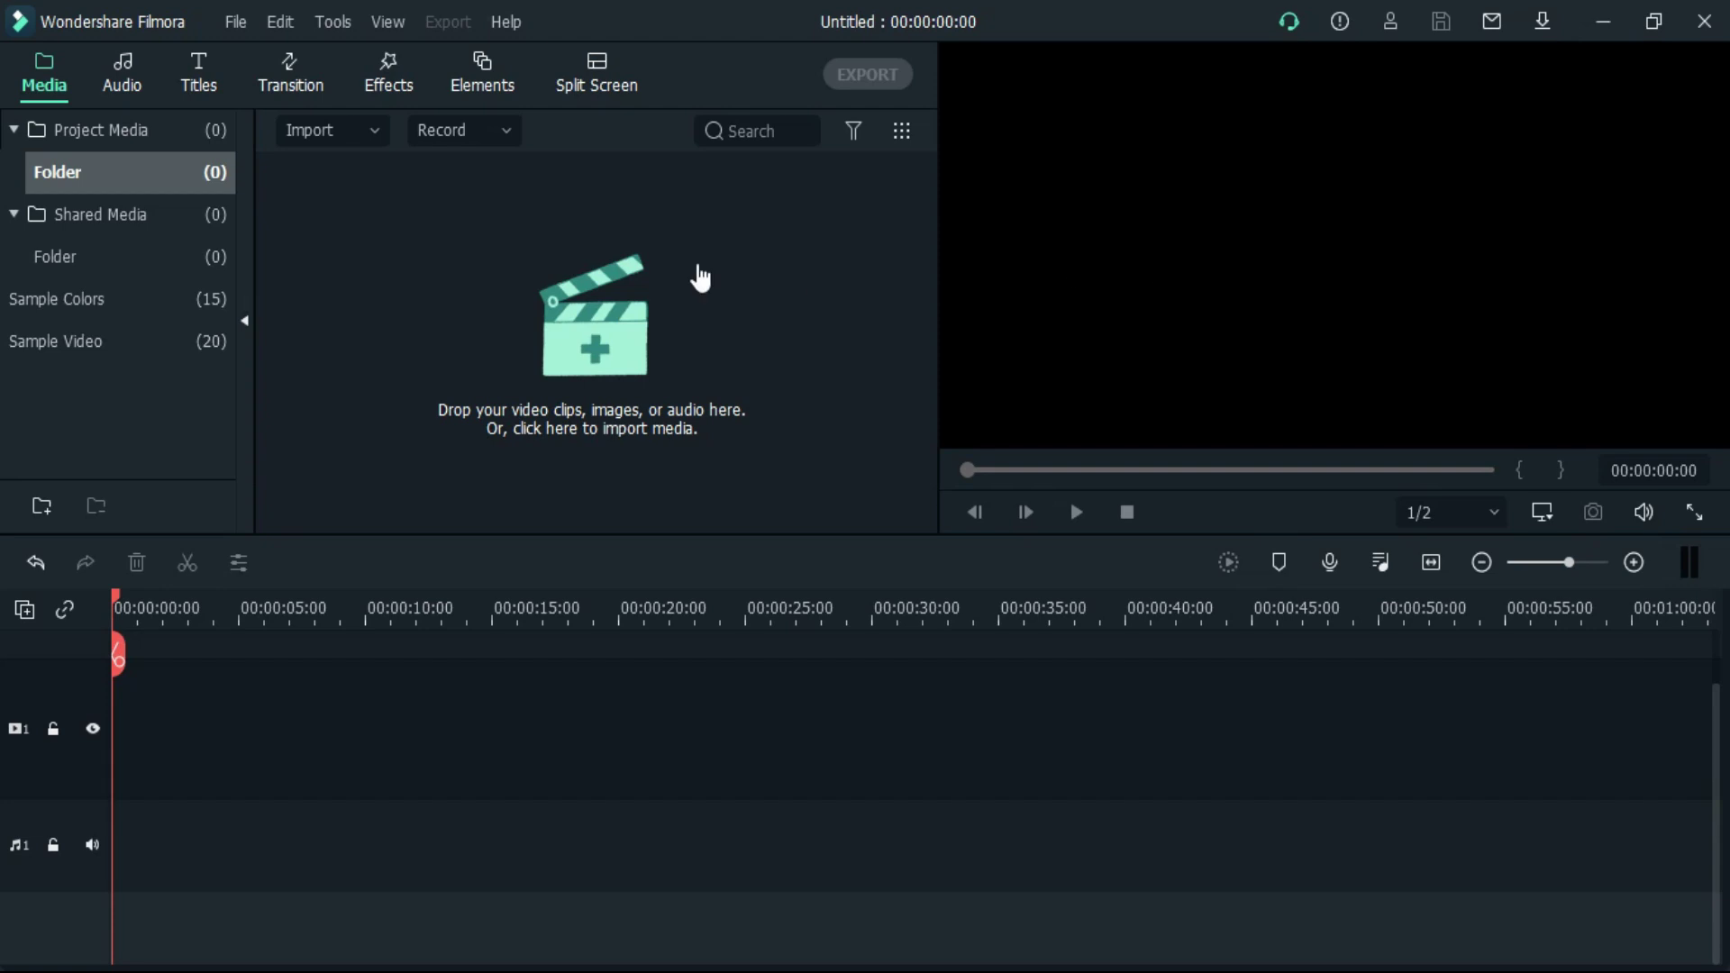
Step: Drop the 1-2/3 split-screen template at the timeline start, preview it, then delete the clip
left_click(619, 71)
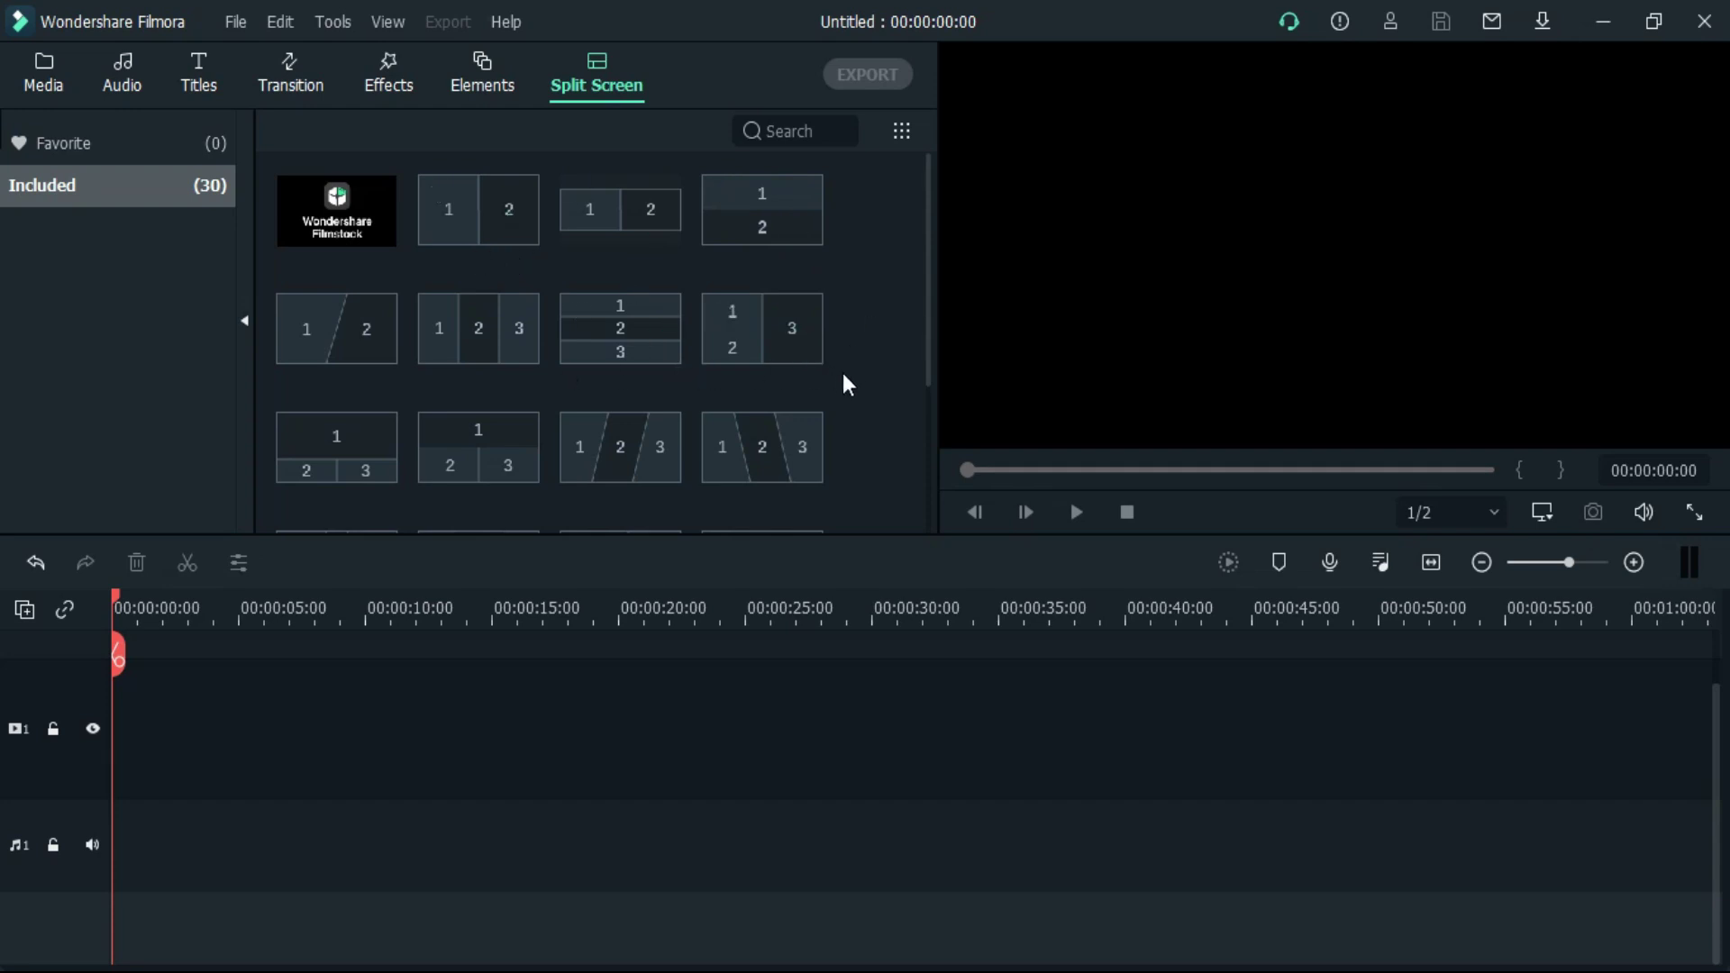
scroll(878, 382, "down", 5)
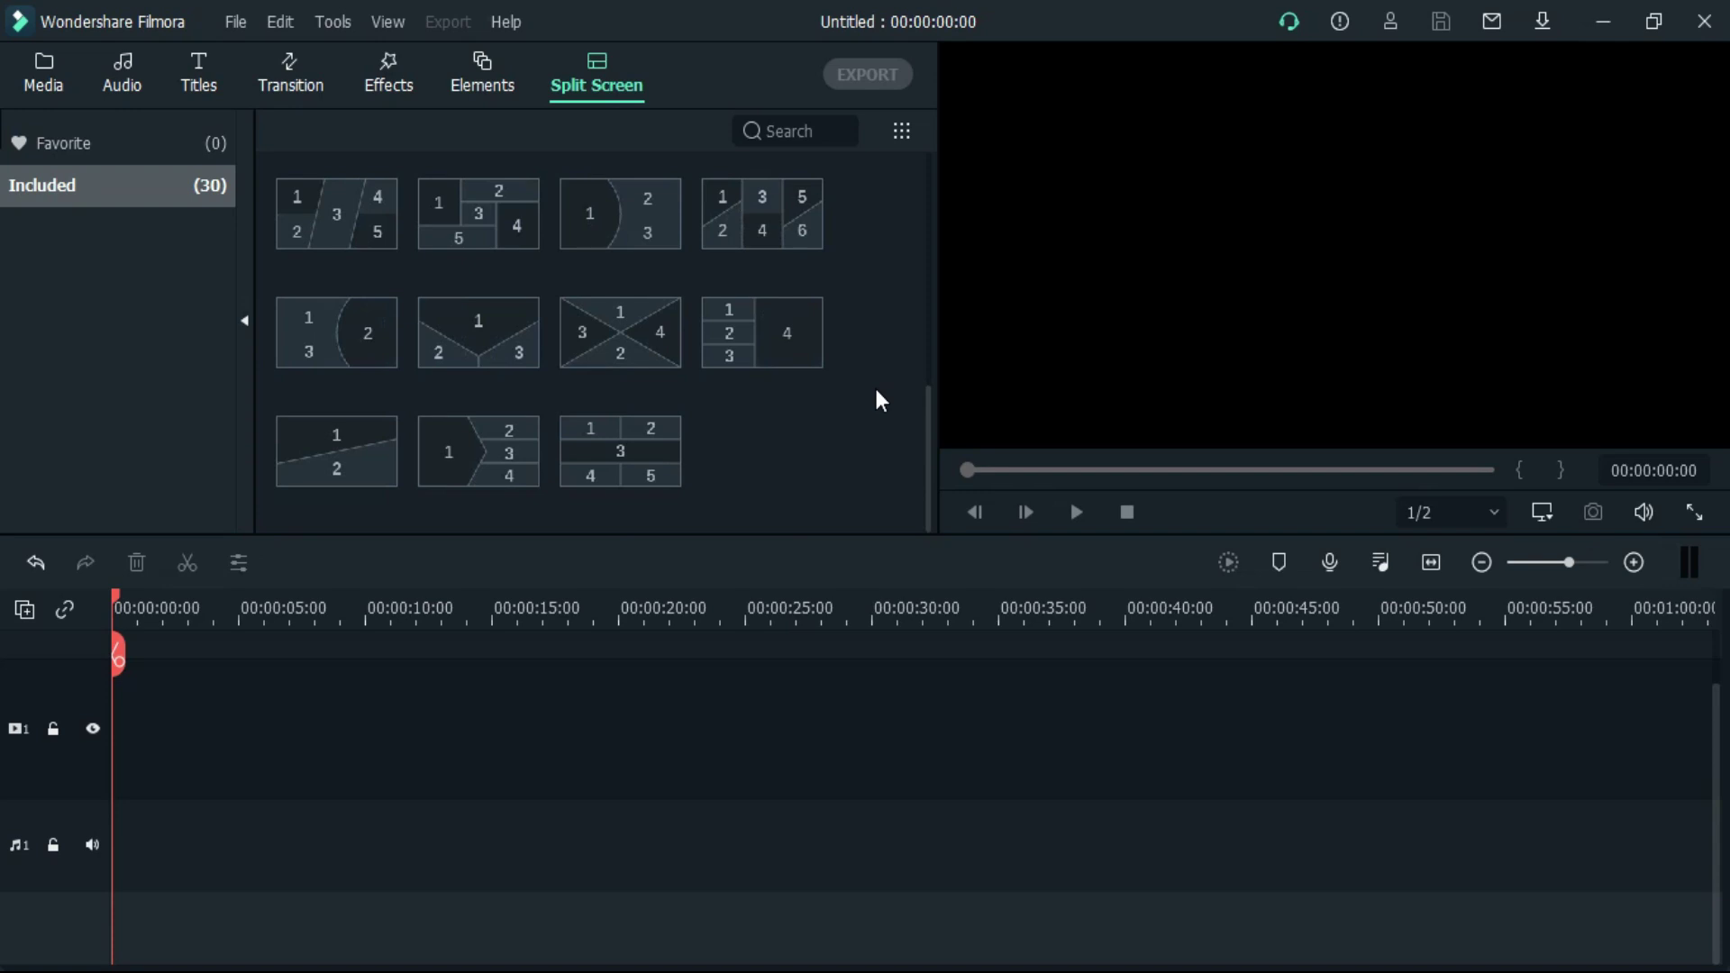
scroll(874, 386, "up", 5)
left_click_drag(744, 353, 99, 788)
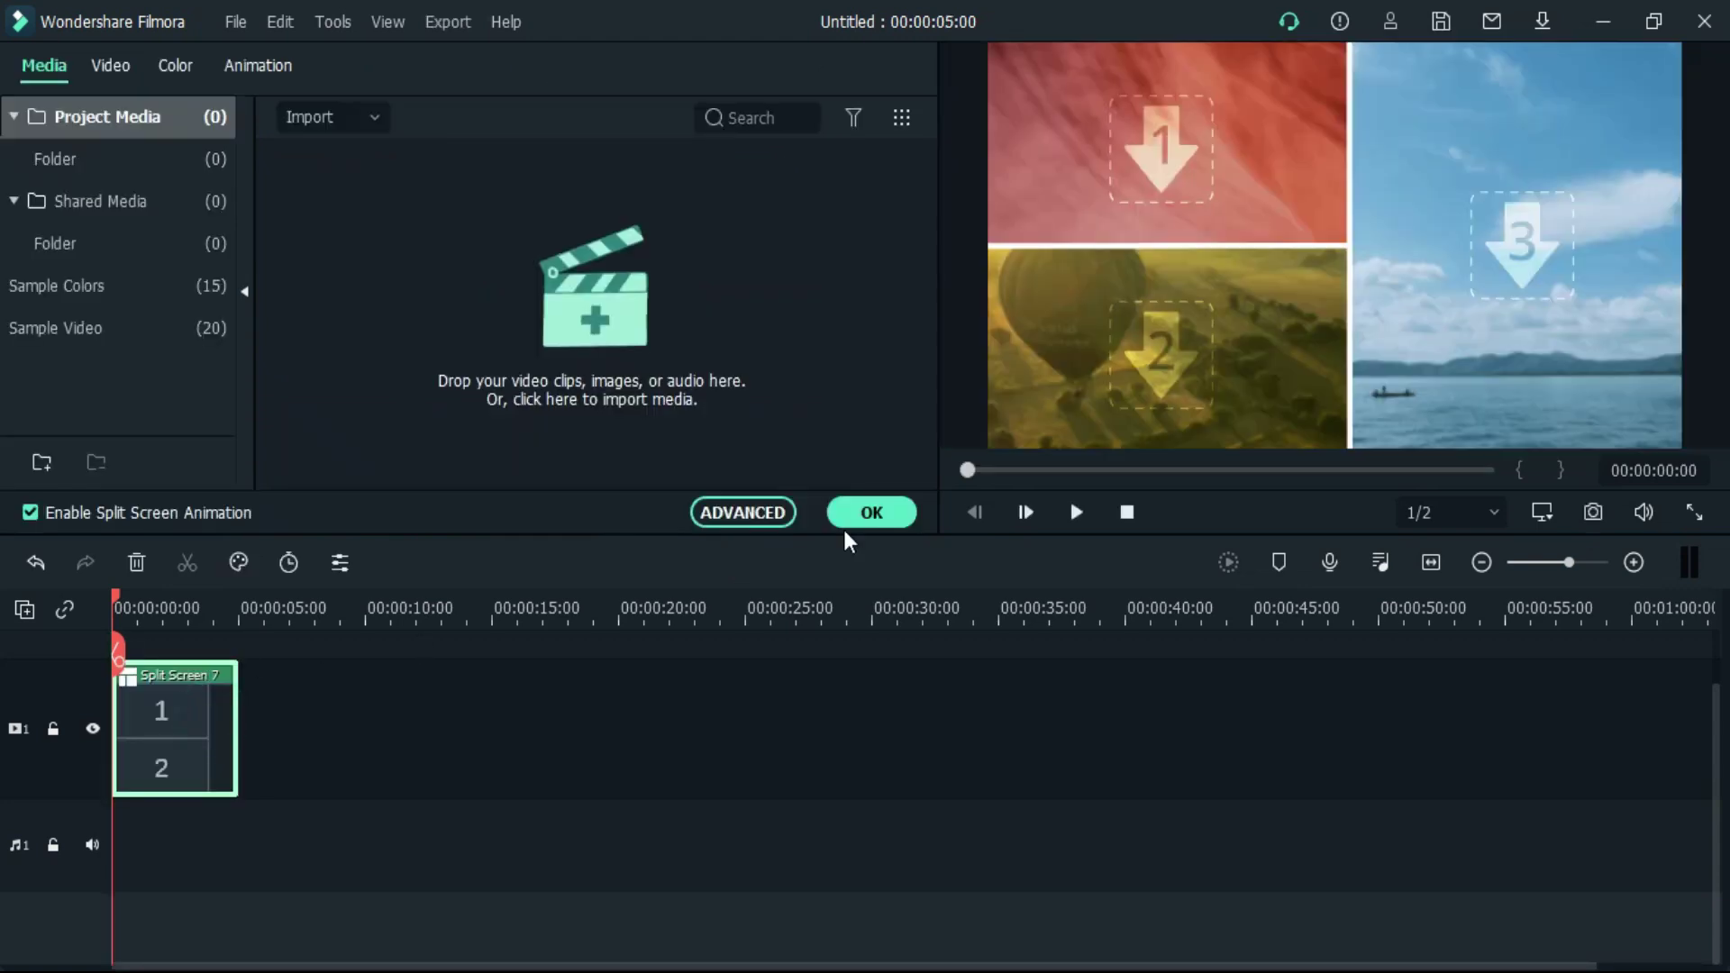
left_click(1075, 512)
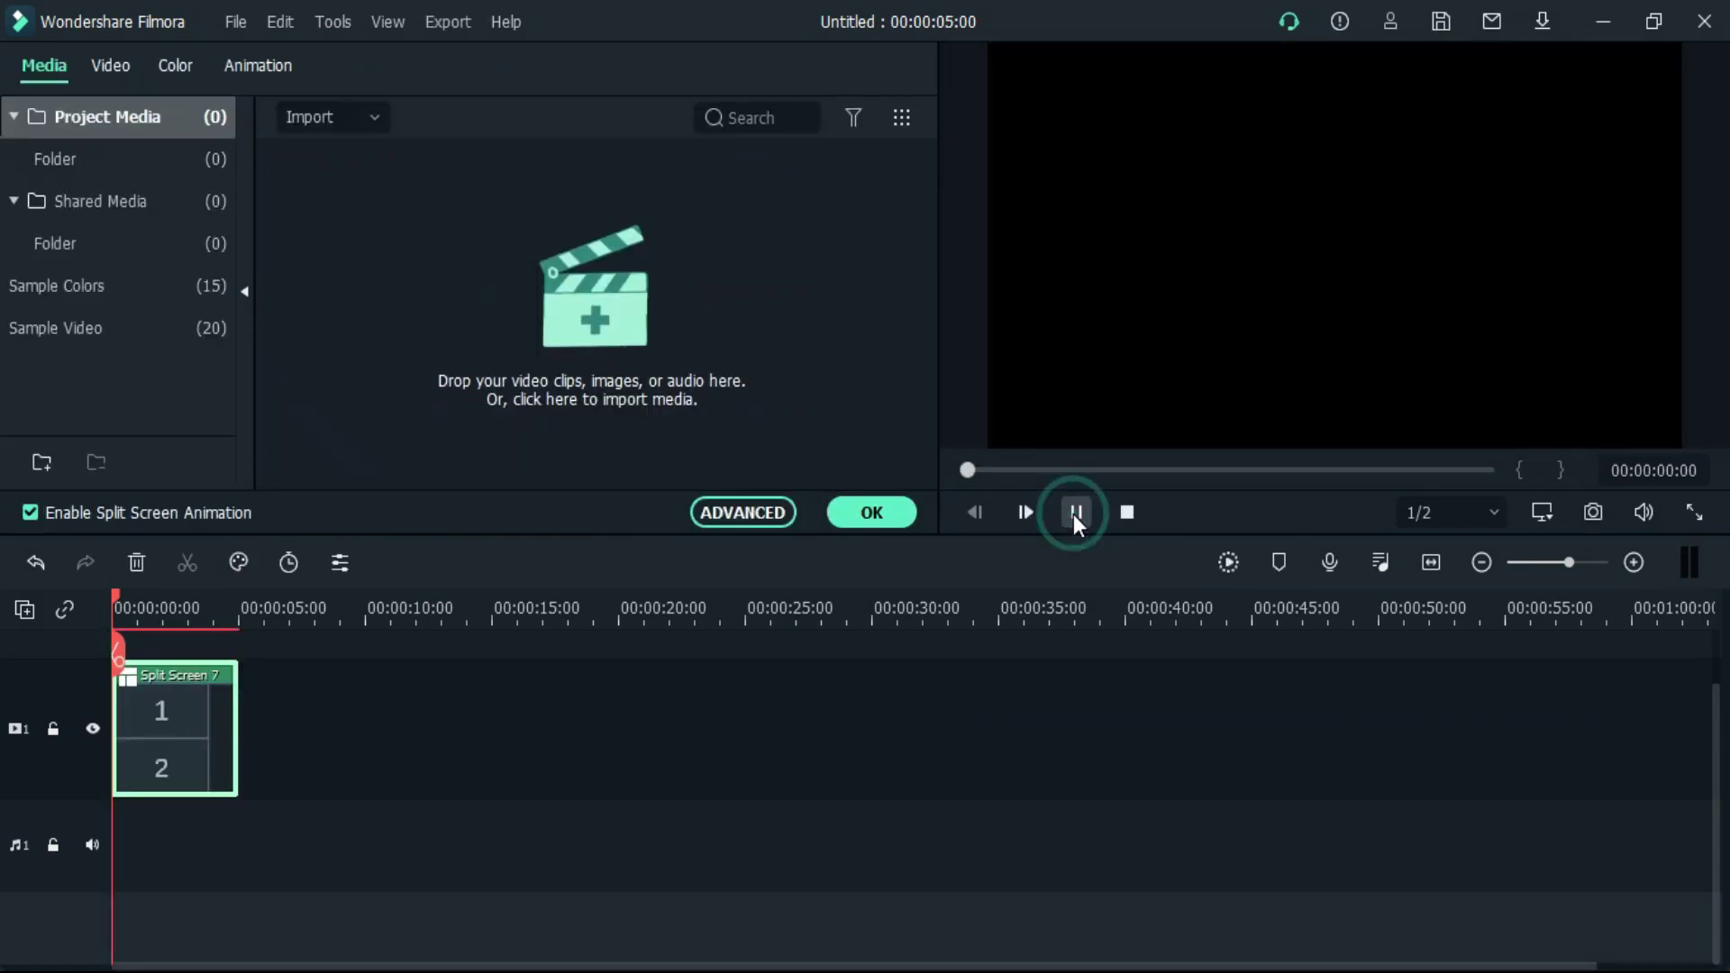
left_click(856, 510)
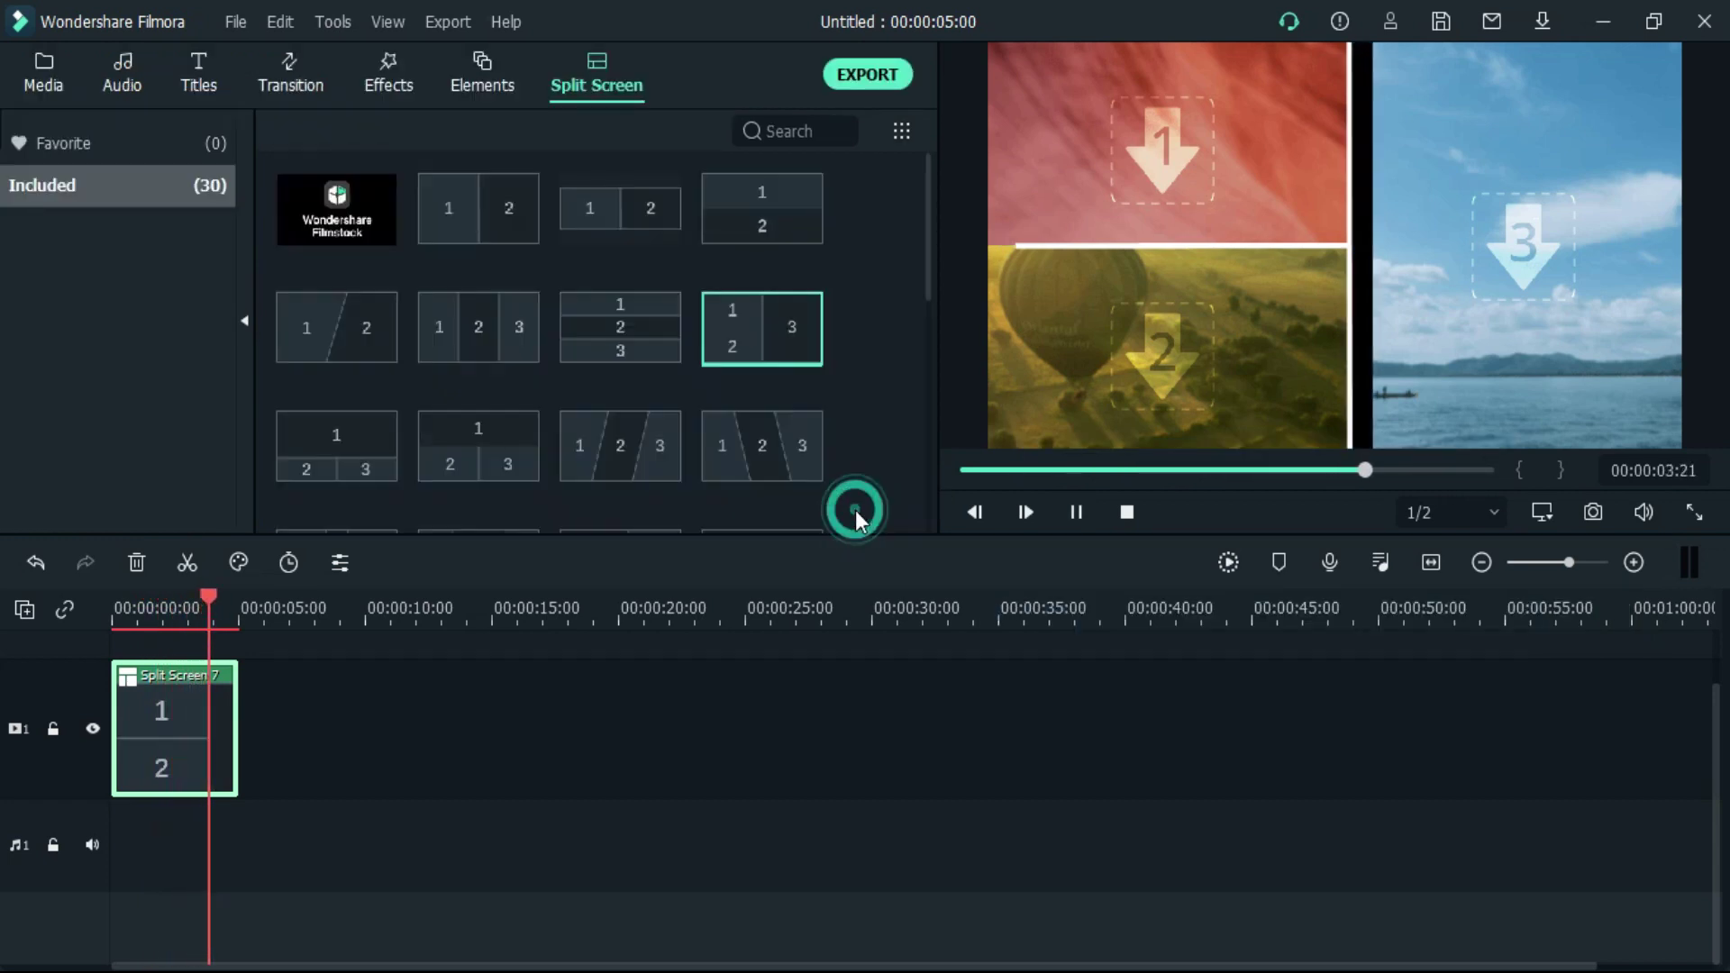
right_click(216, 733)
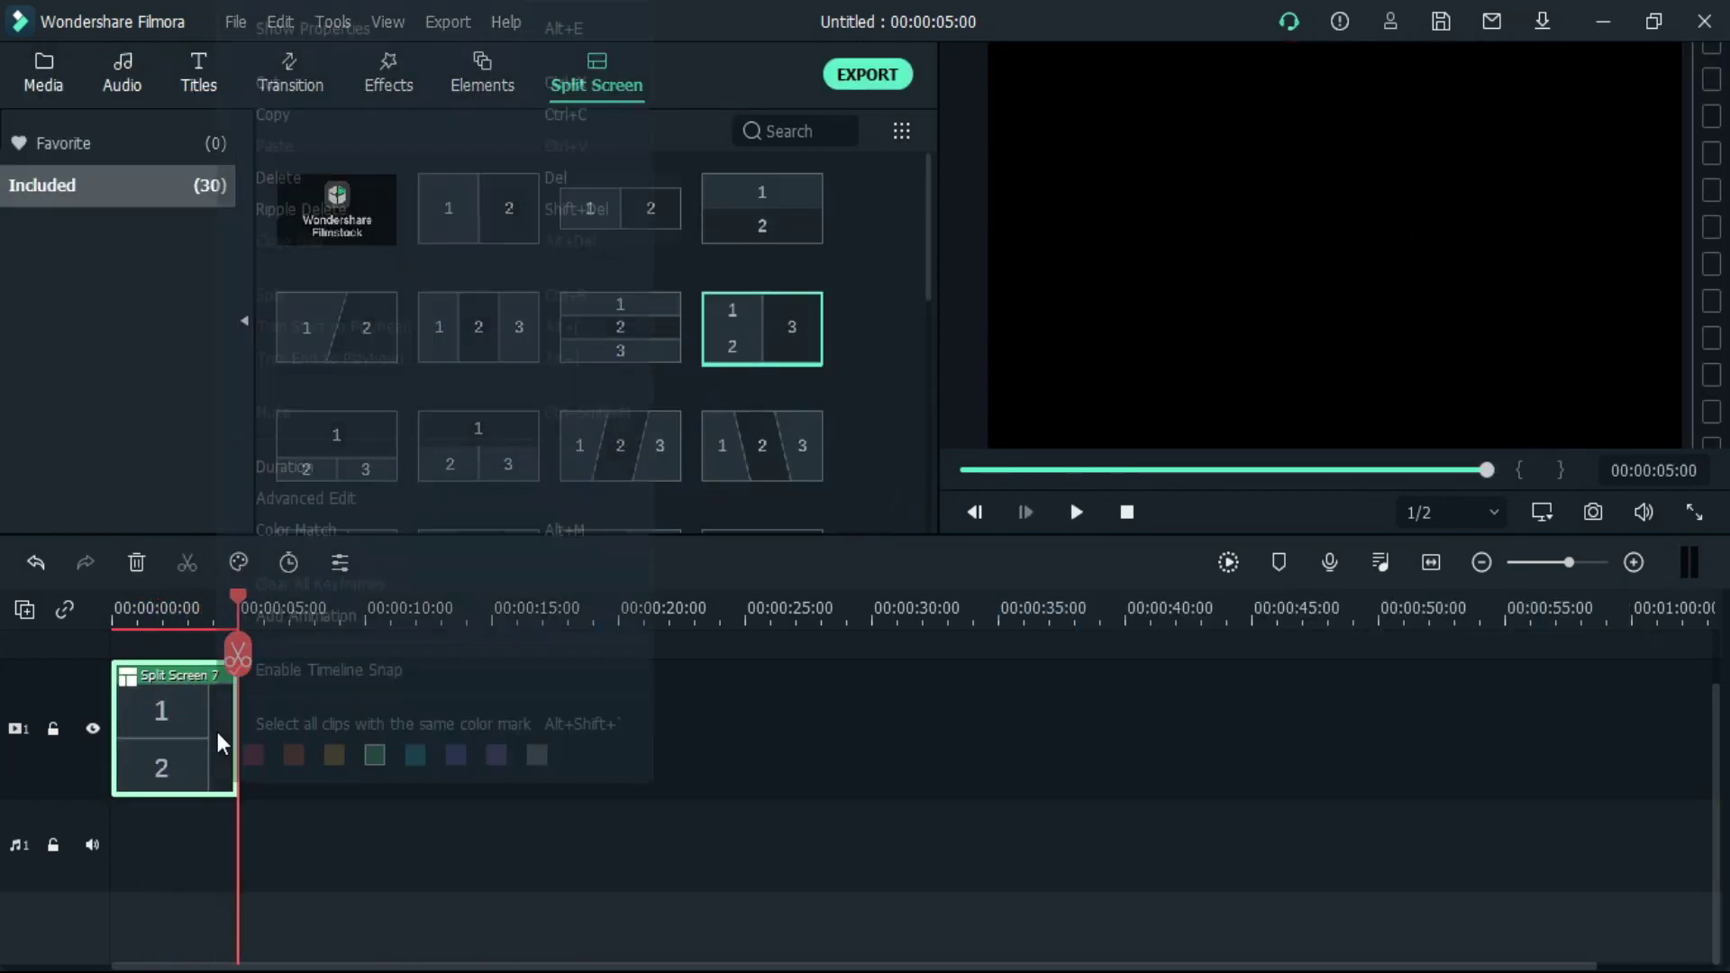
left_click(396, 171)
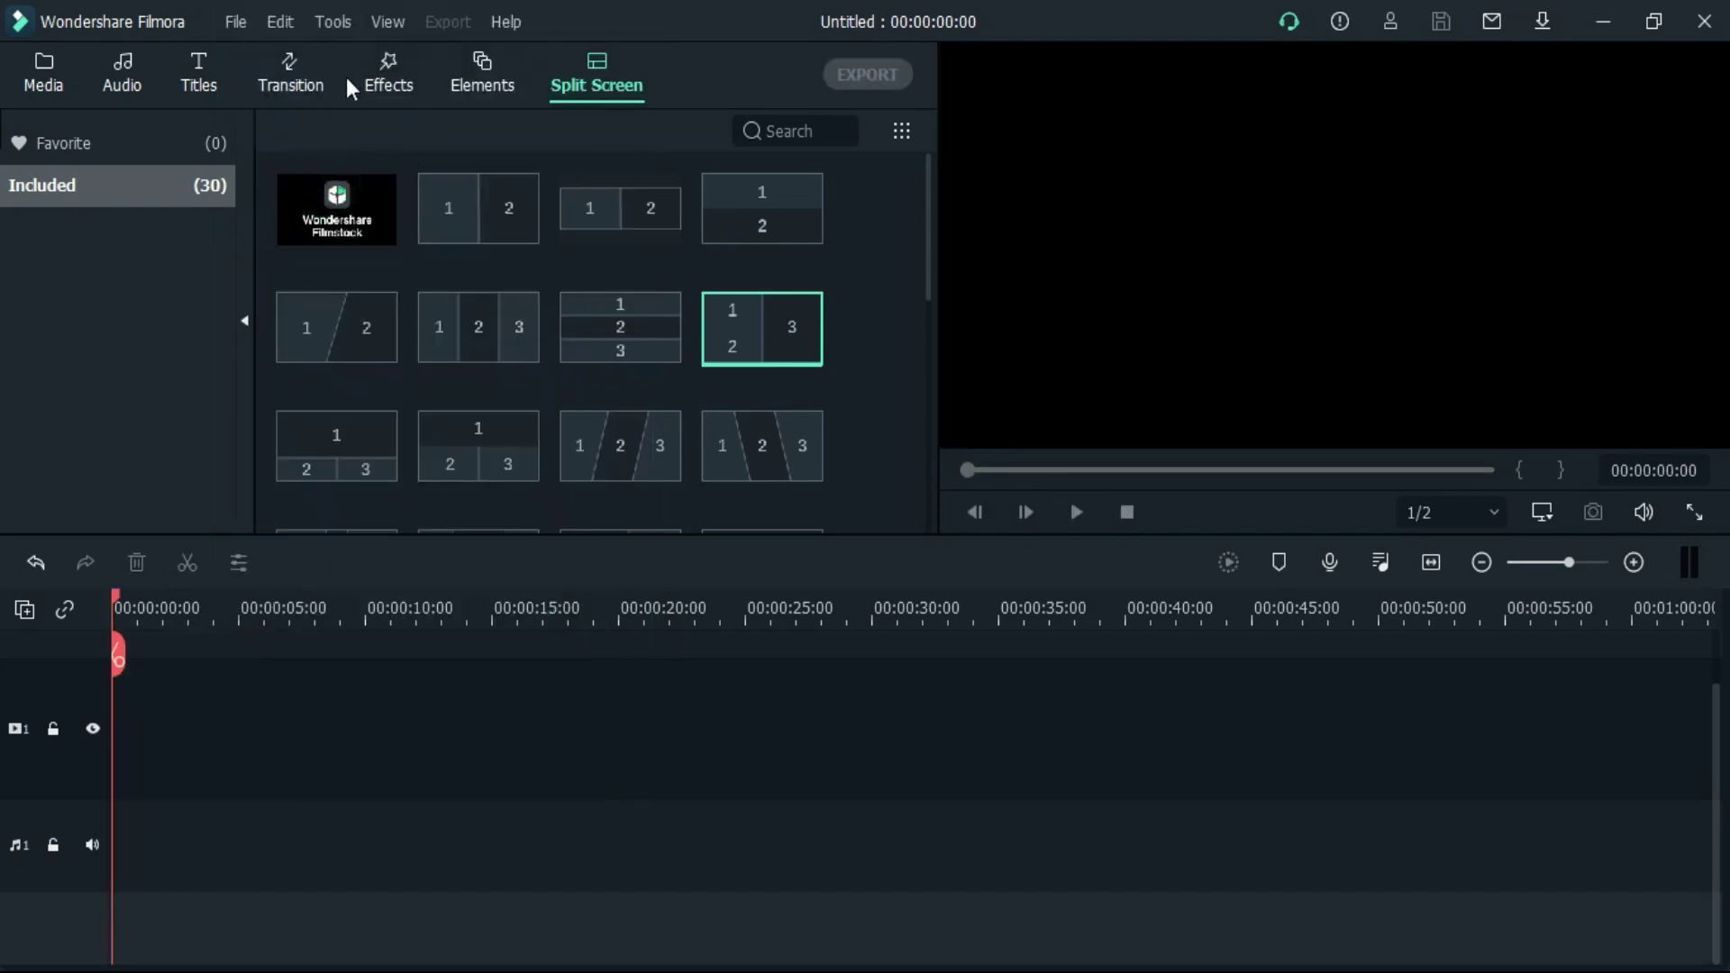
Step: Change Project Settings to 9:16 portrait (1080x1920) and return to the Split Screen templates
left_click(285, 76)
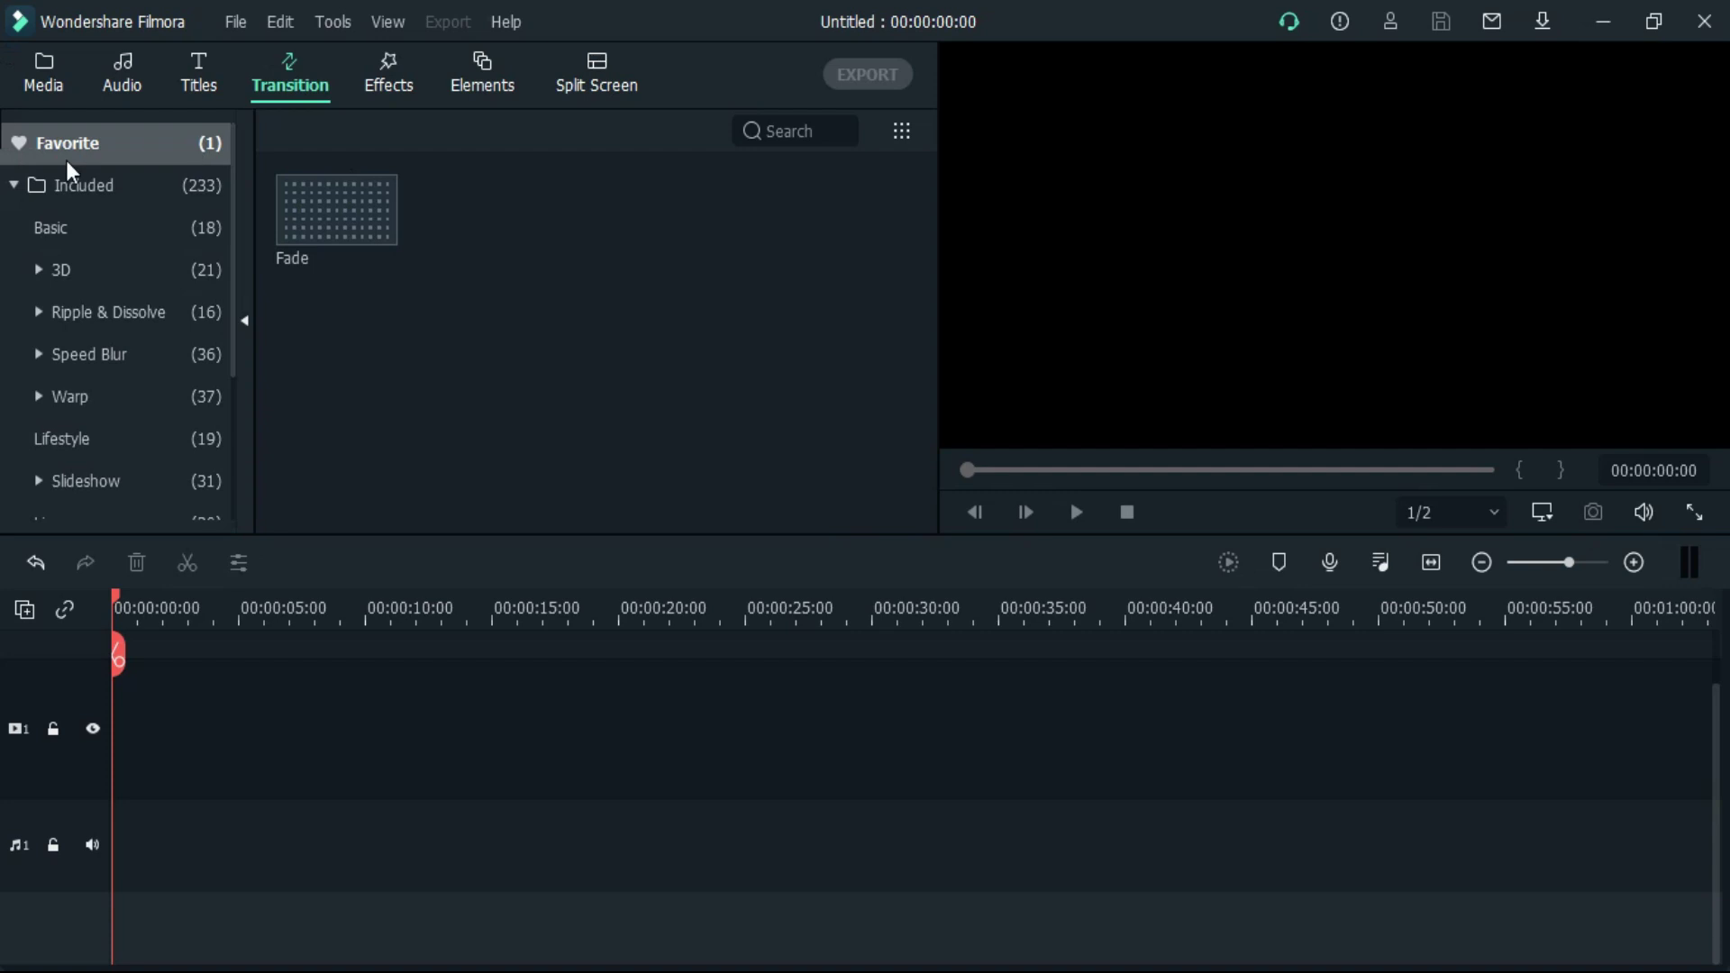
left_click(237, 23)
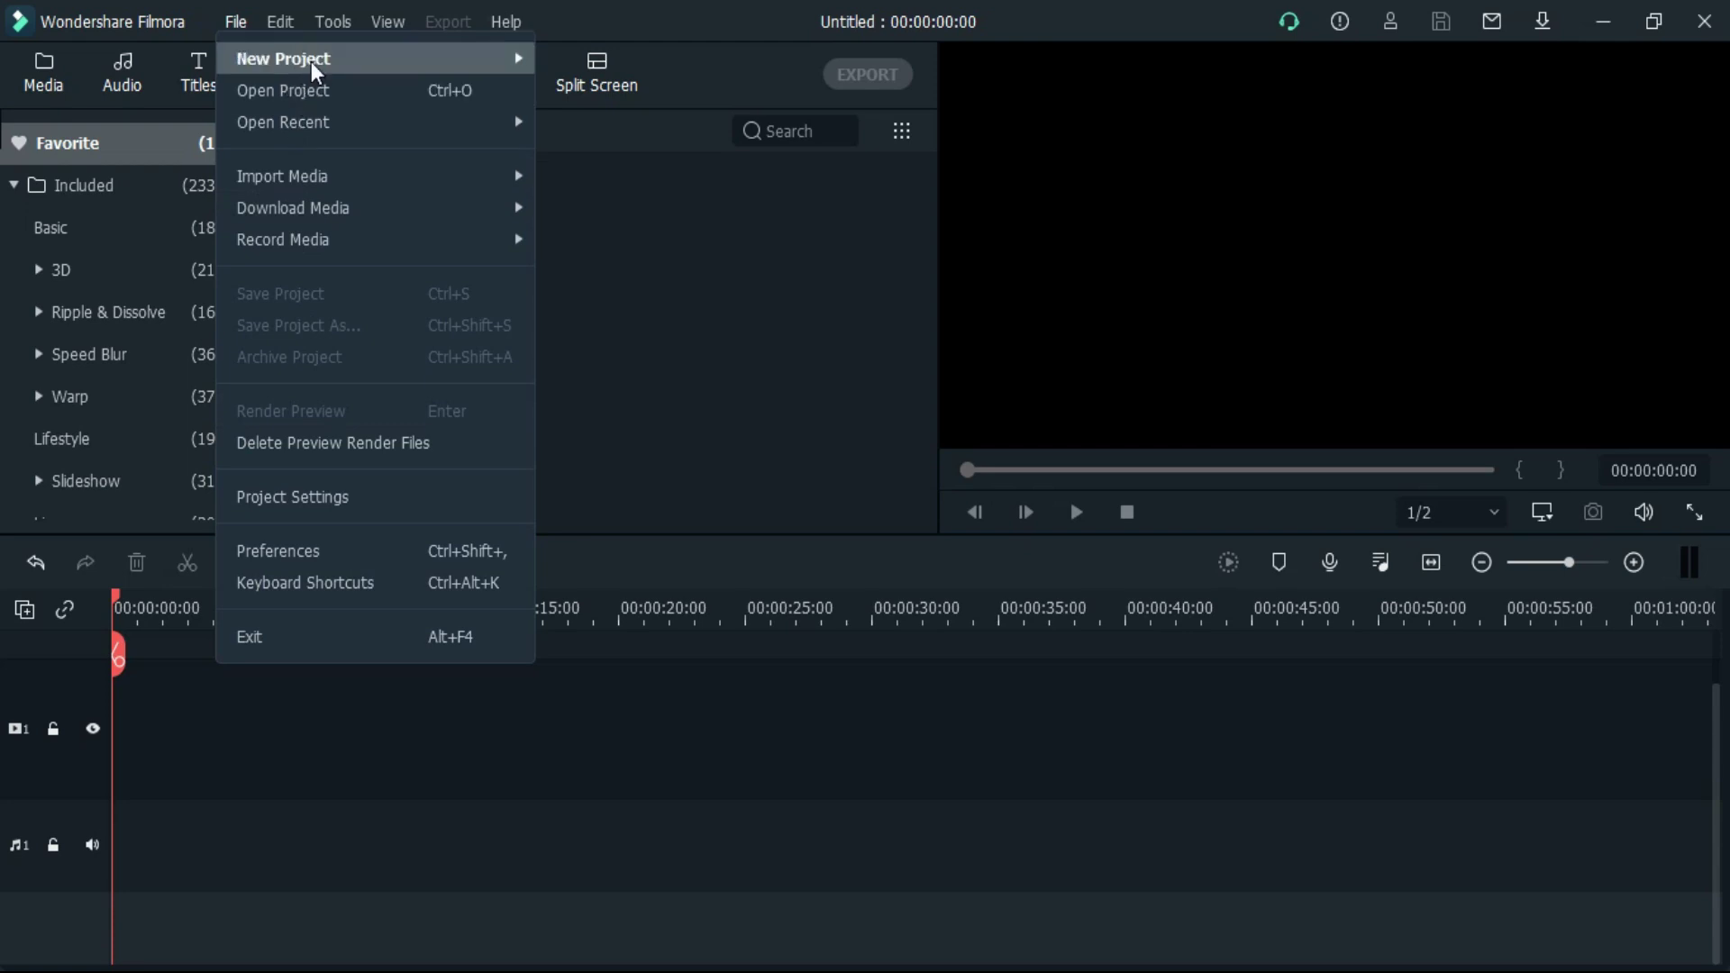
left_click(327, 511)
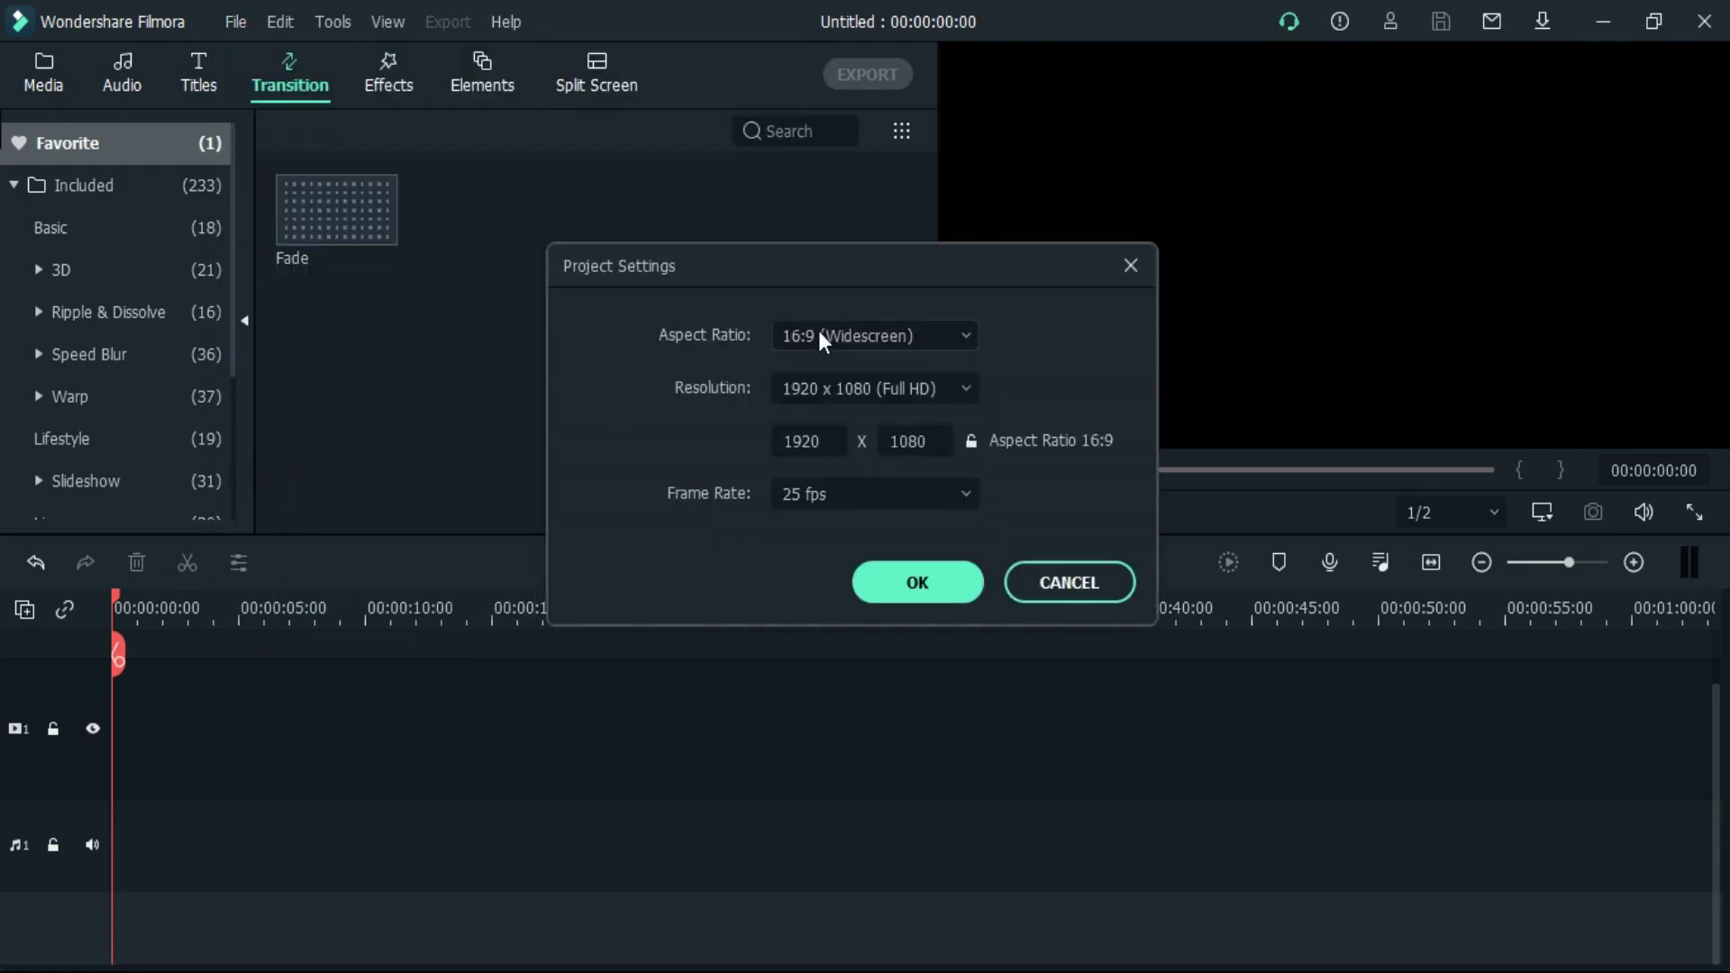
left_click(818, 334)
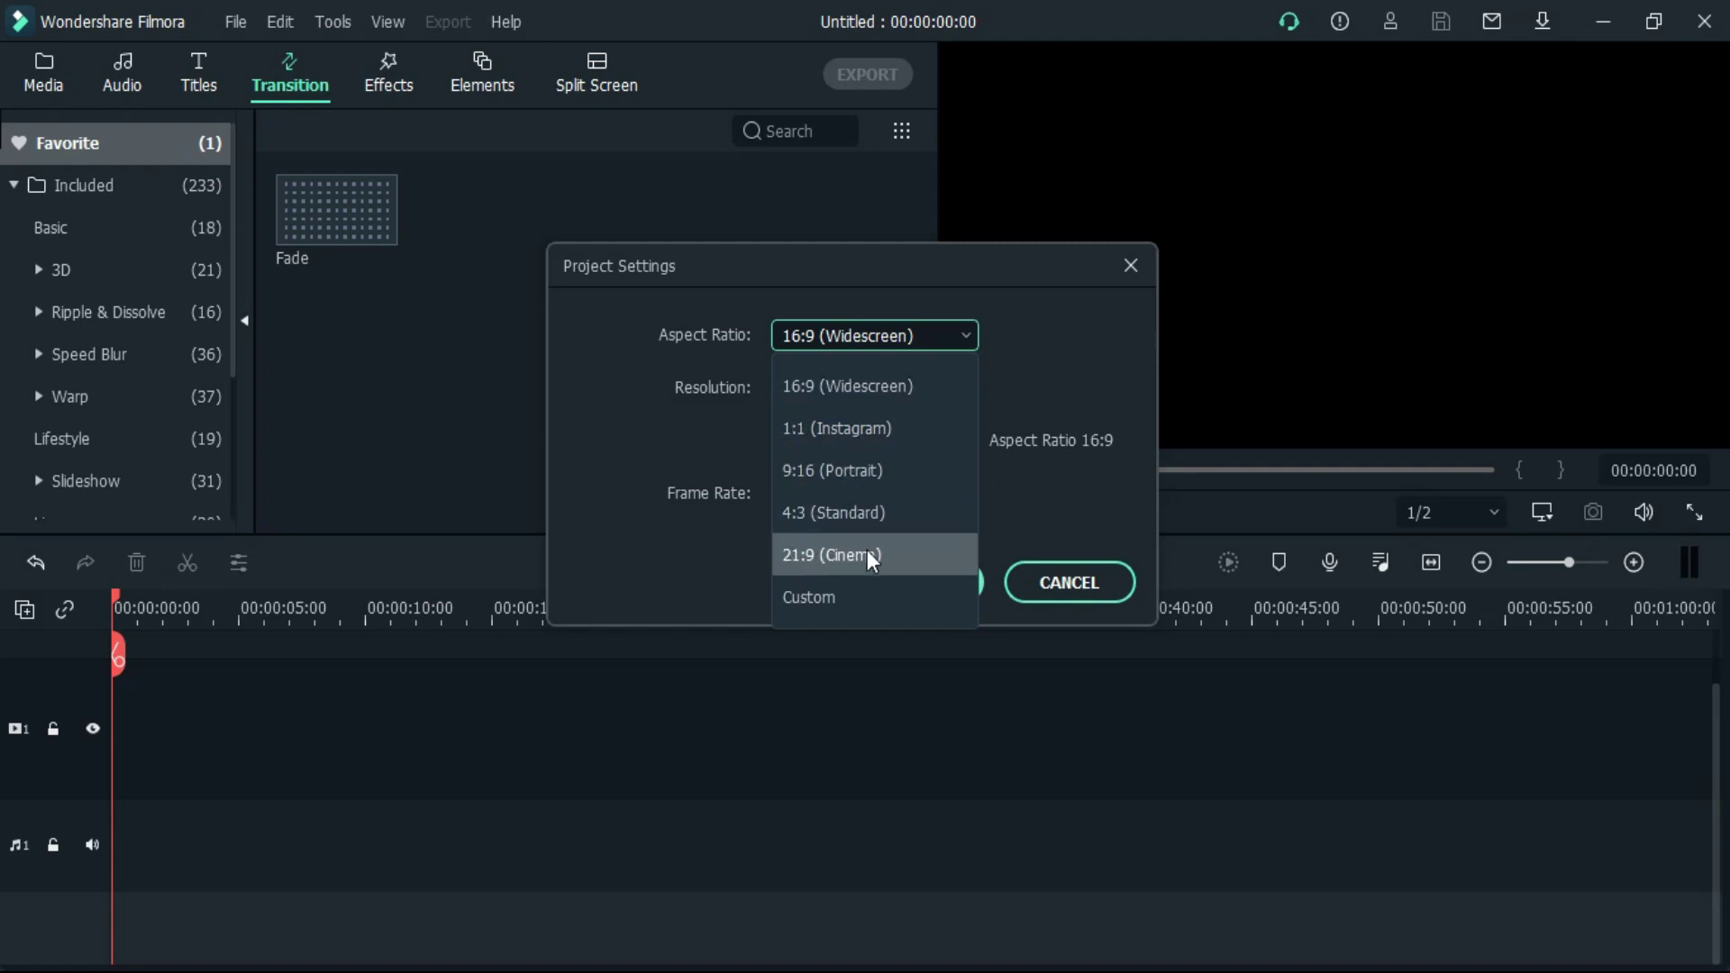
left_click(857, 600)
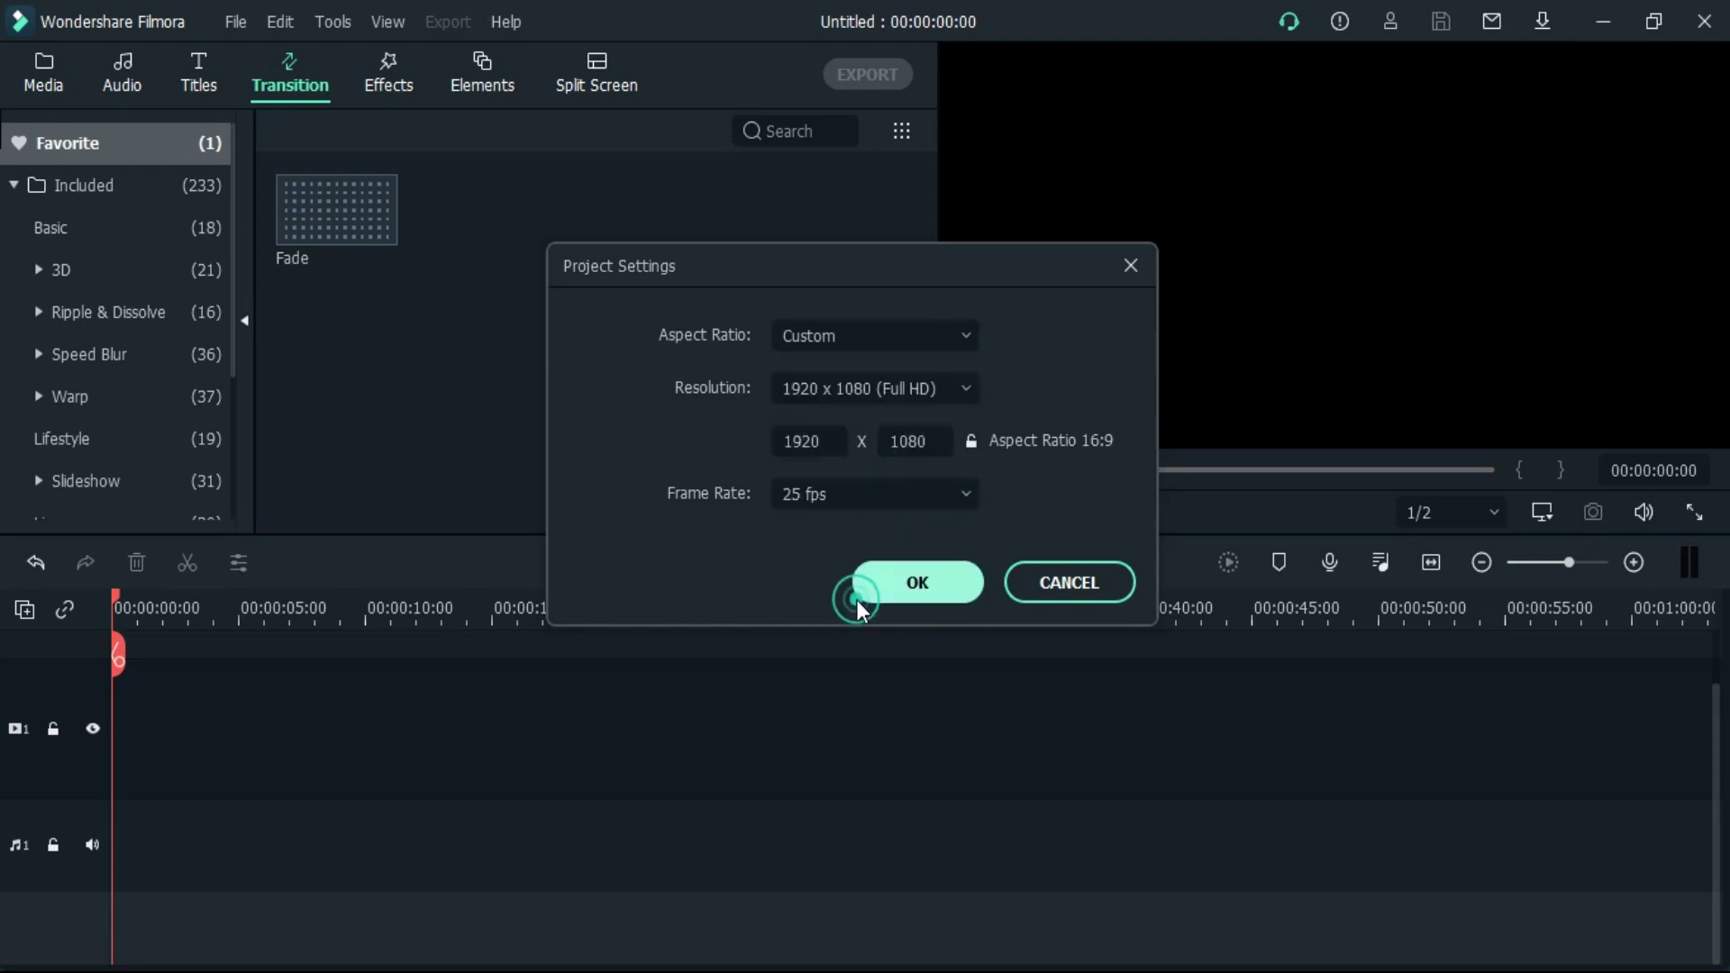
mouse_move(810, 438)
left_mouse_down()
mouse_move(909, 439)
mouse_move(814, 441)
left_mouse_up()
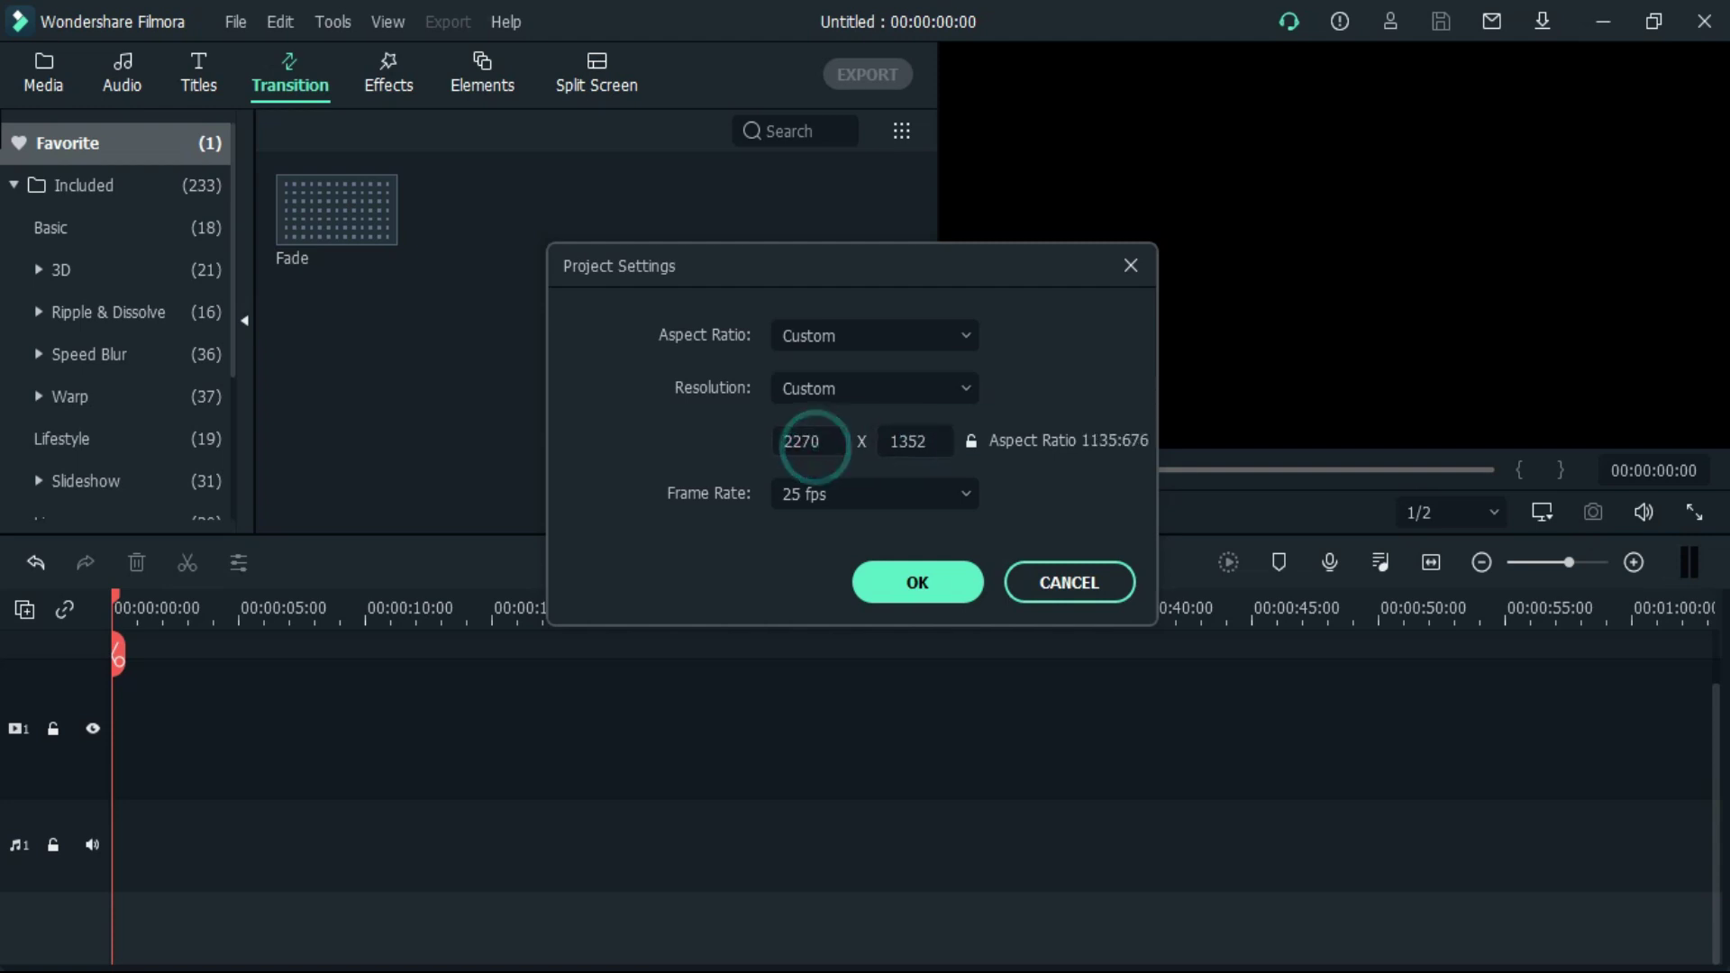
left_click(872, 335)
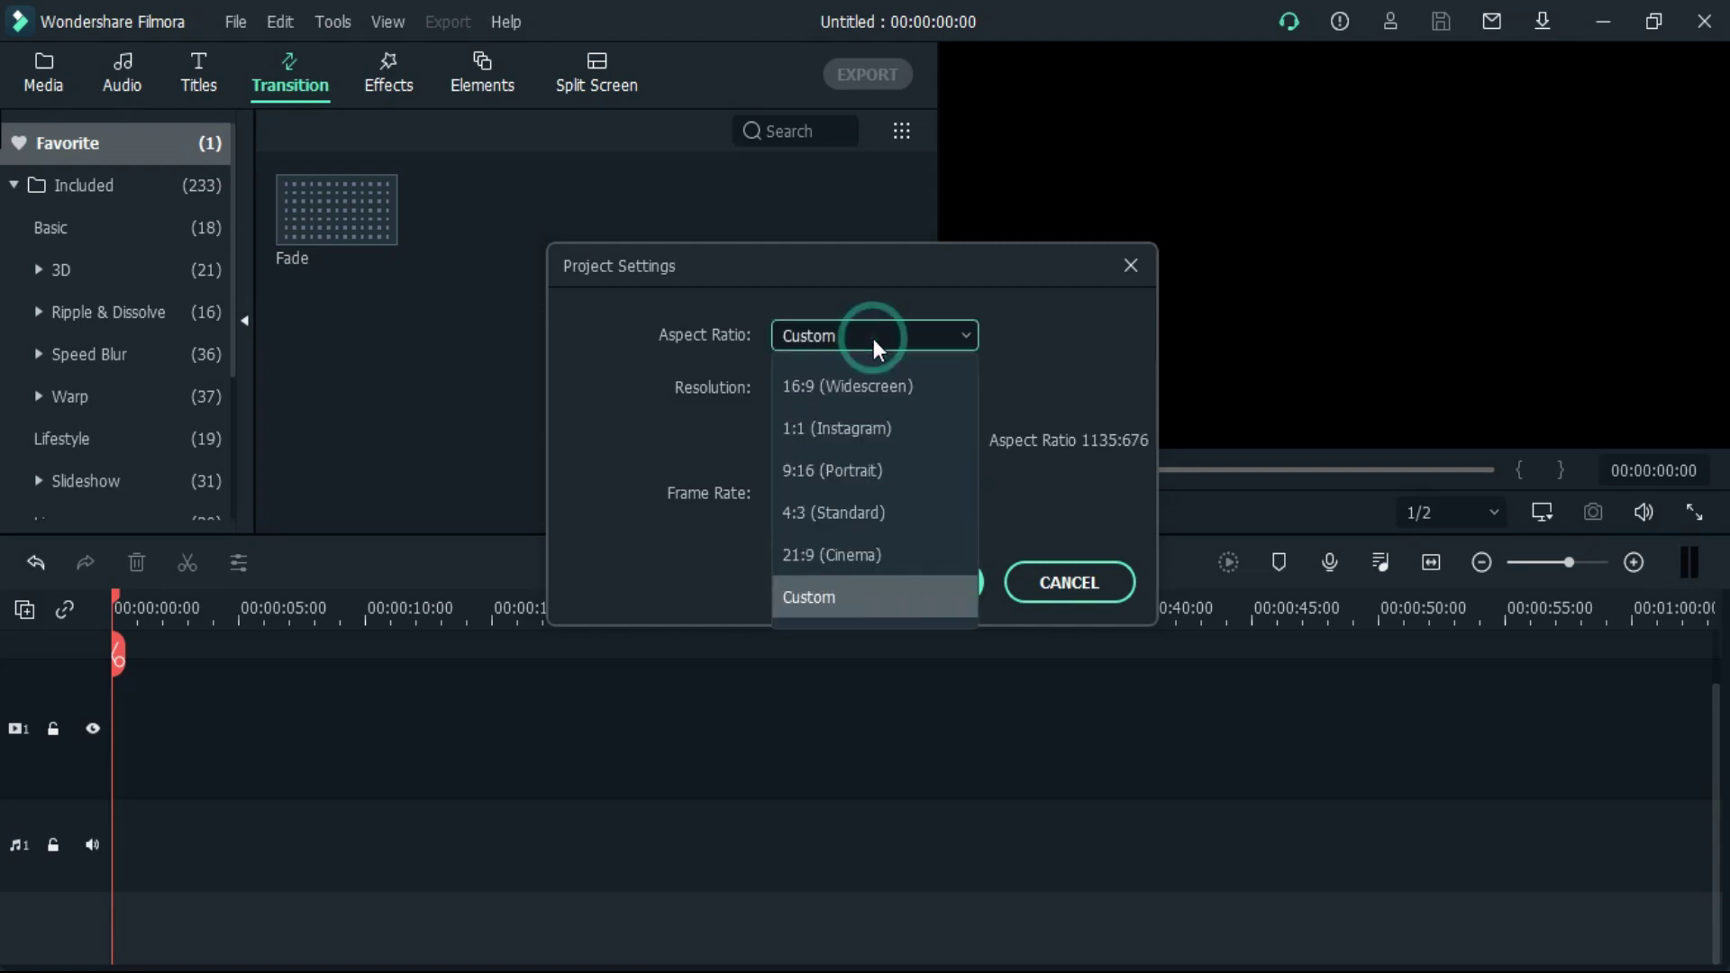
left_click(825, 468)
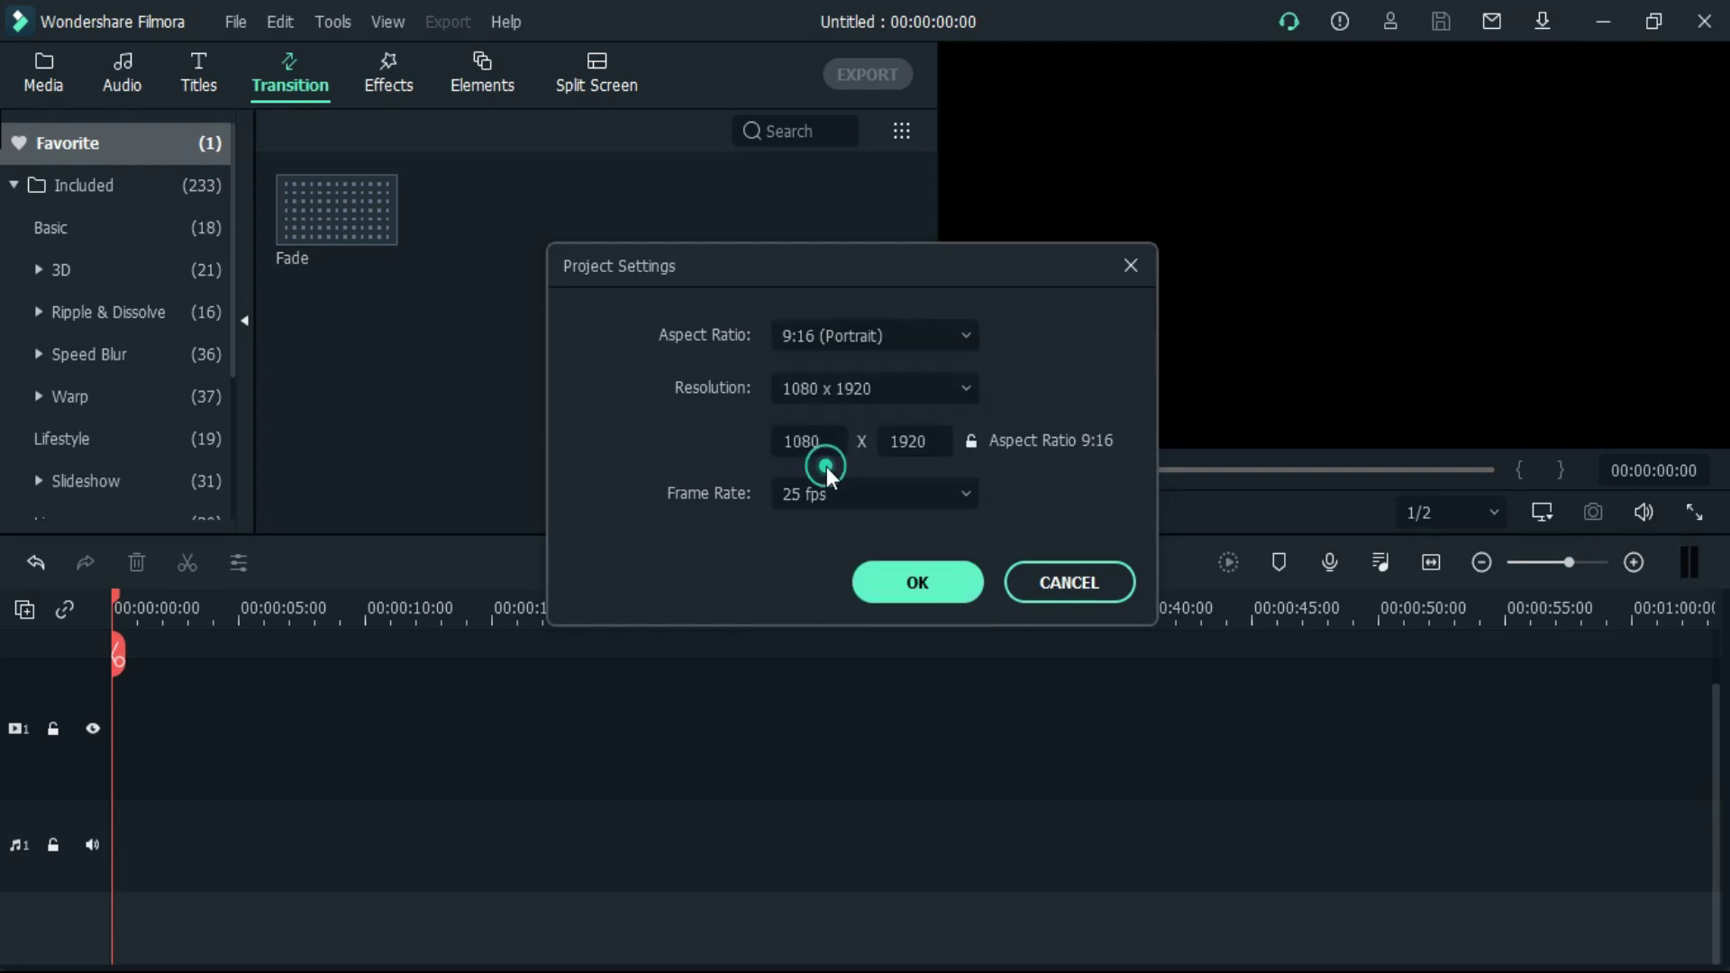
left_click(917, 584)
left_click(618, 86)
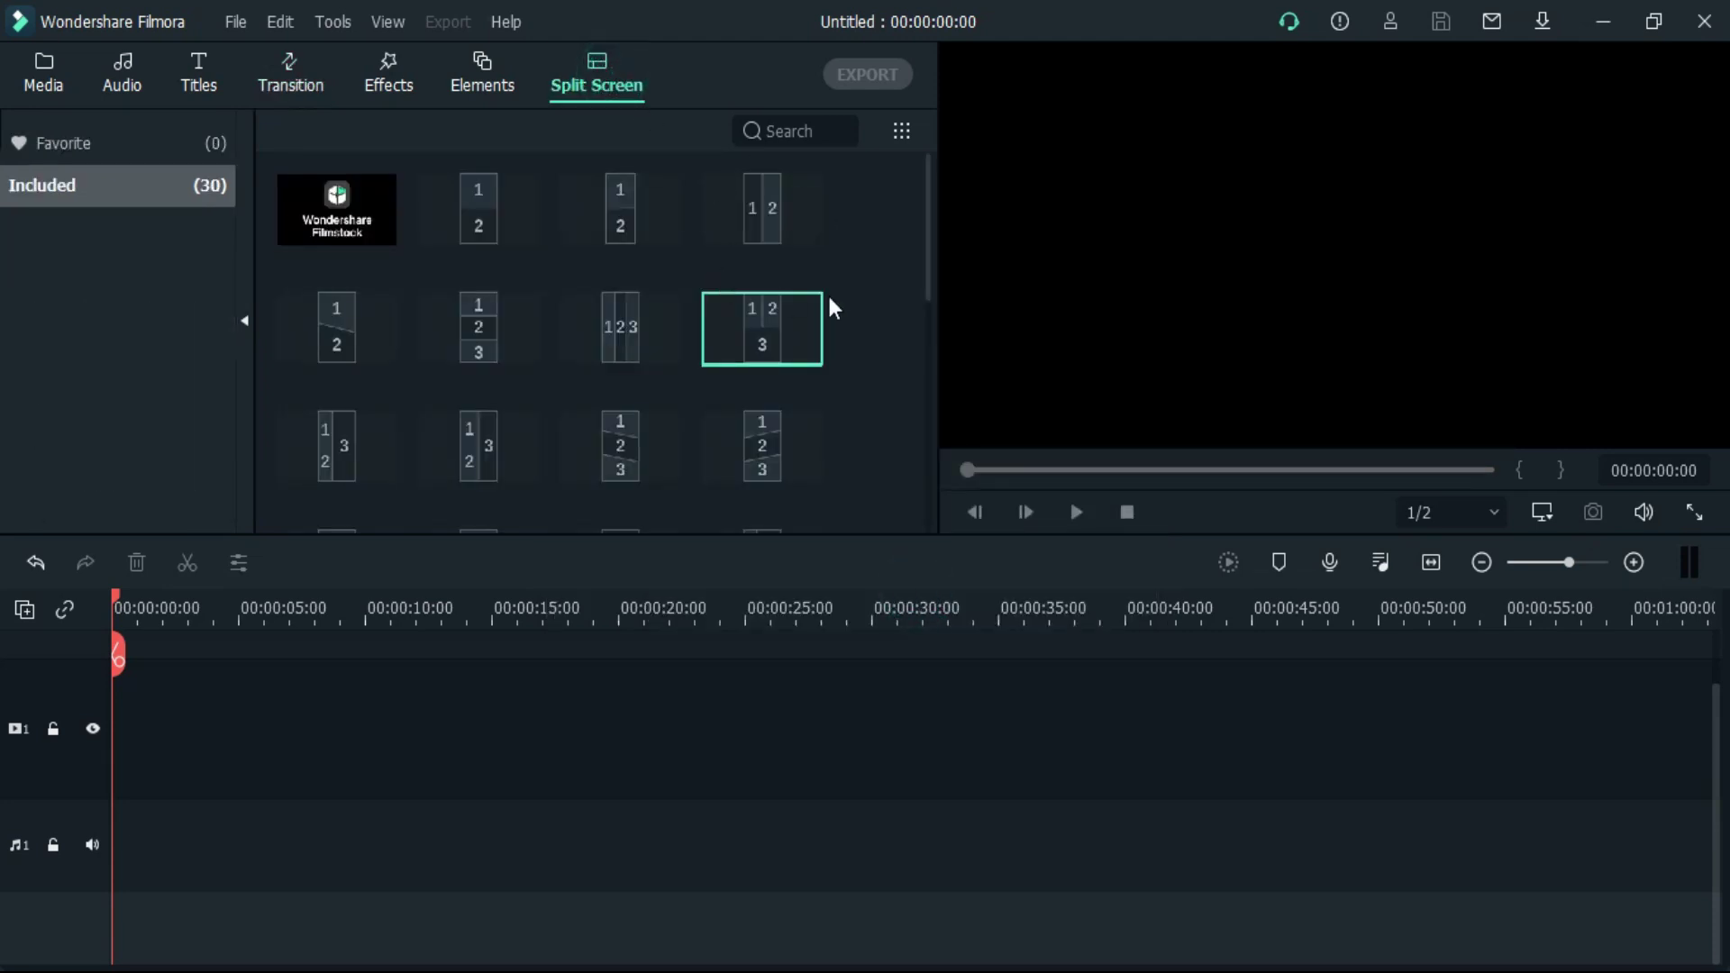
Step: Place the 1-2-3 stacked split-screen template on video track 1 and preview it
left_click_drag(487, 351, 106, 785)
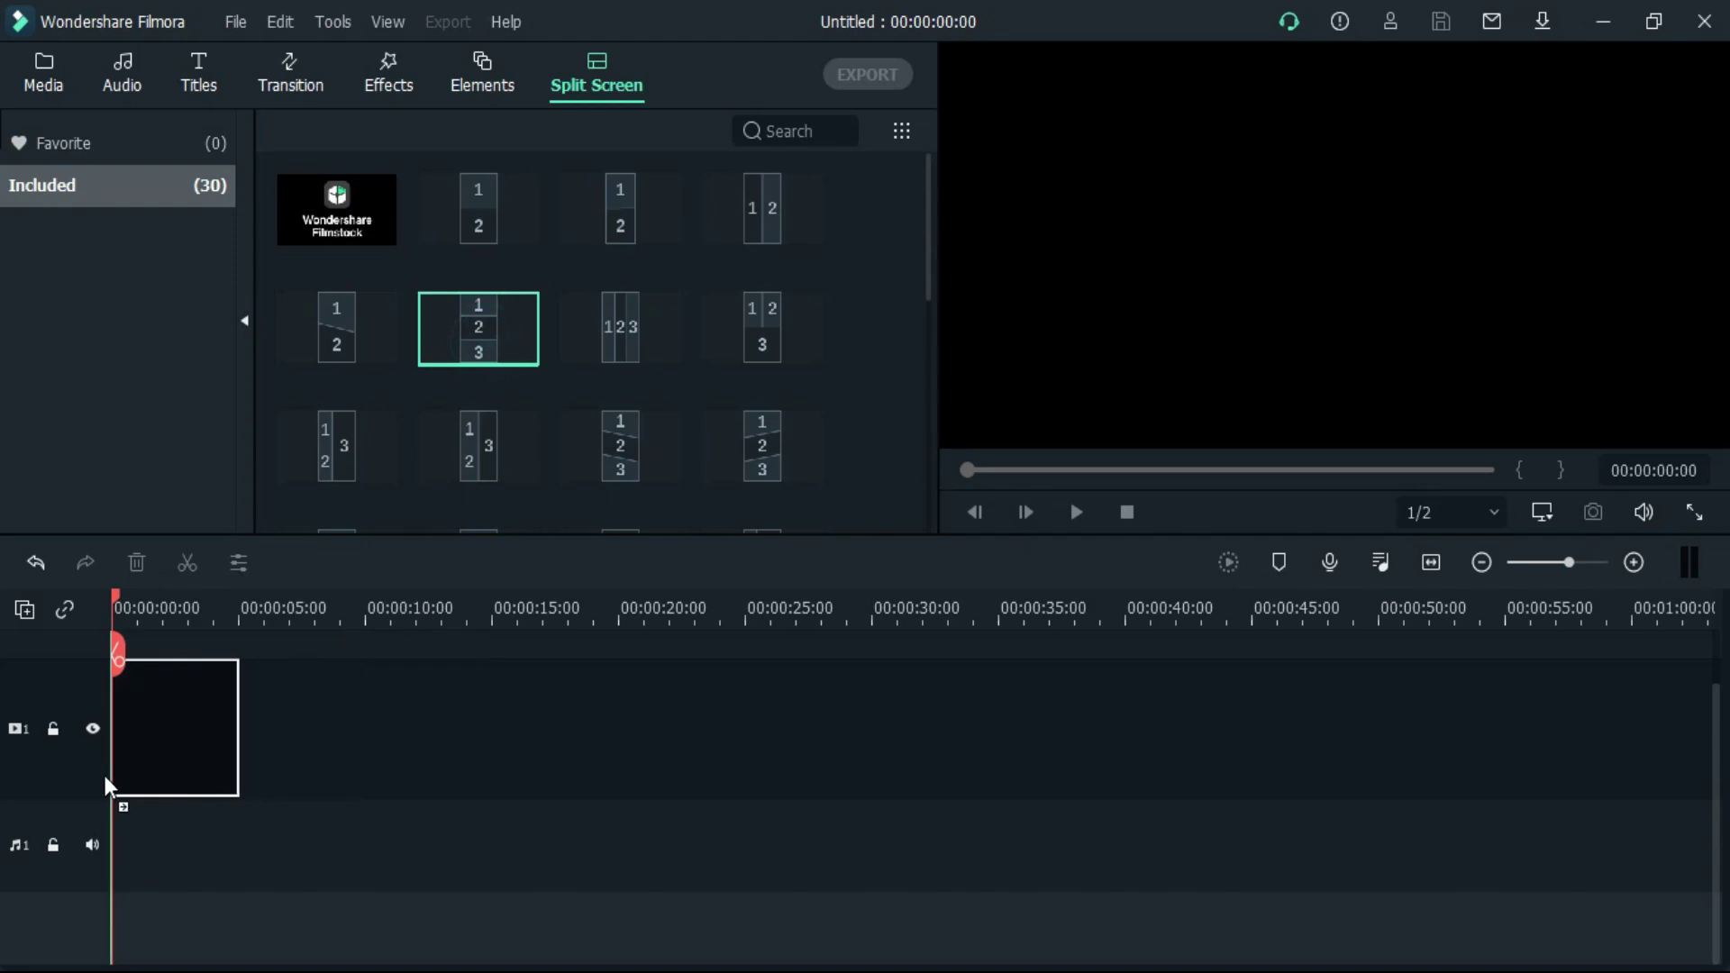
left_click(878, 507)
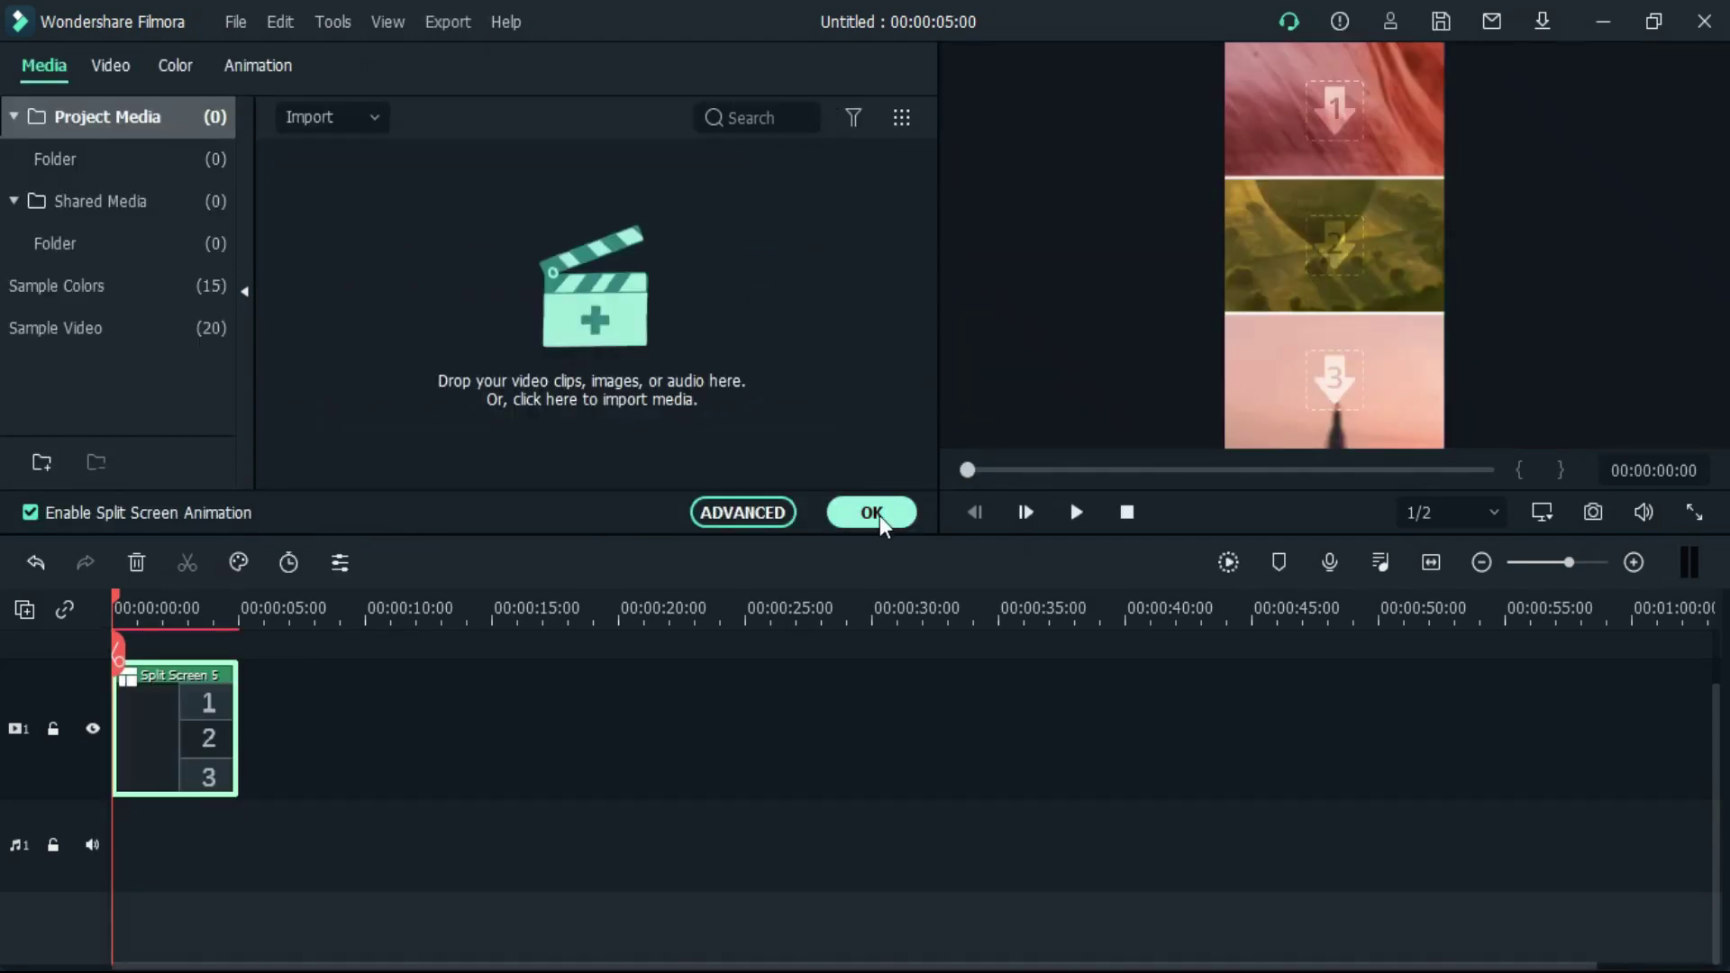
left_click(1074, 512)
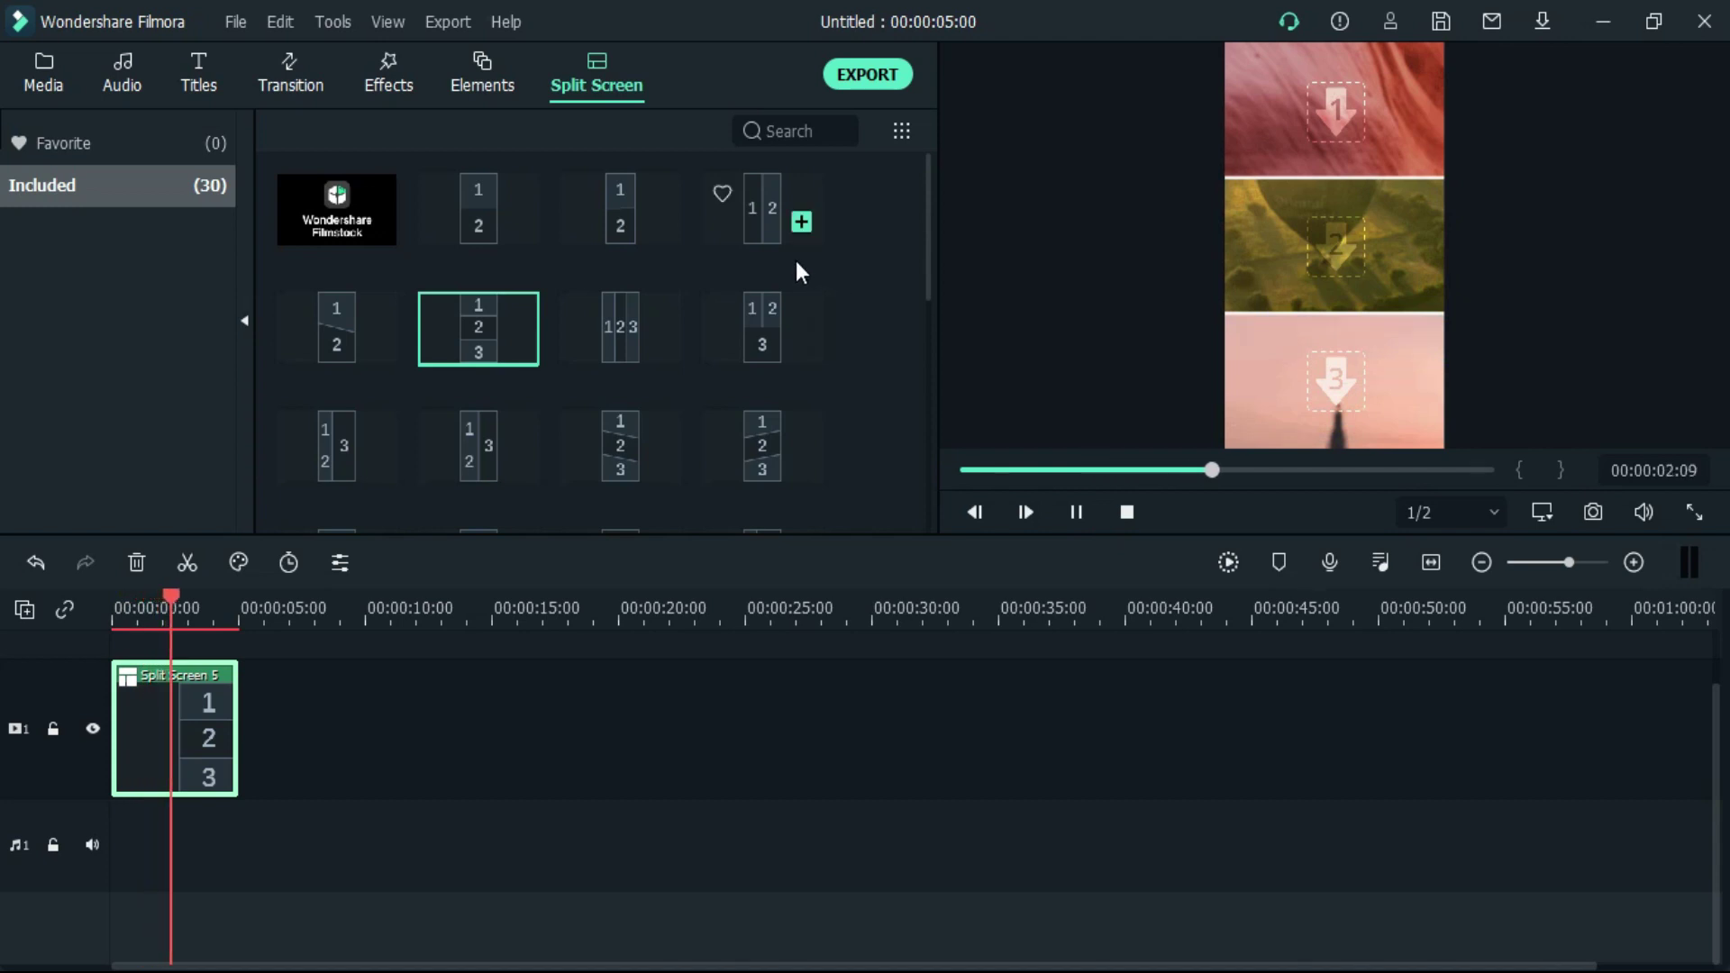
scroll(838, 297, "down", 5)
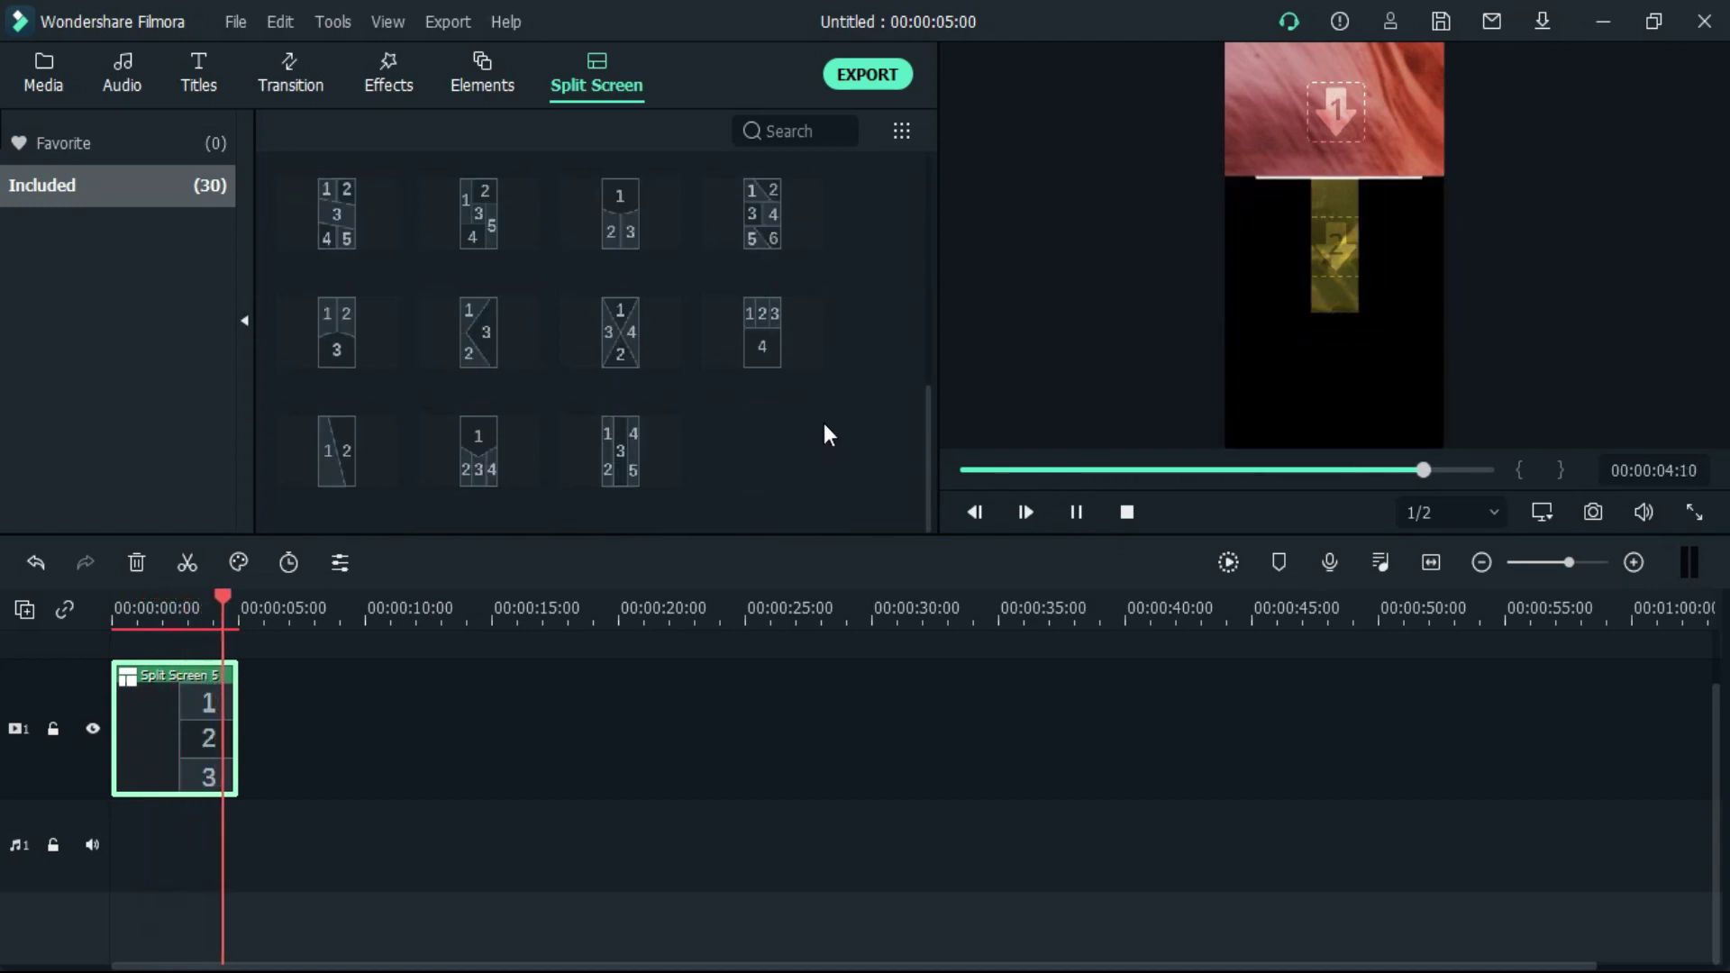
mouse_move(765, 388)
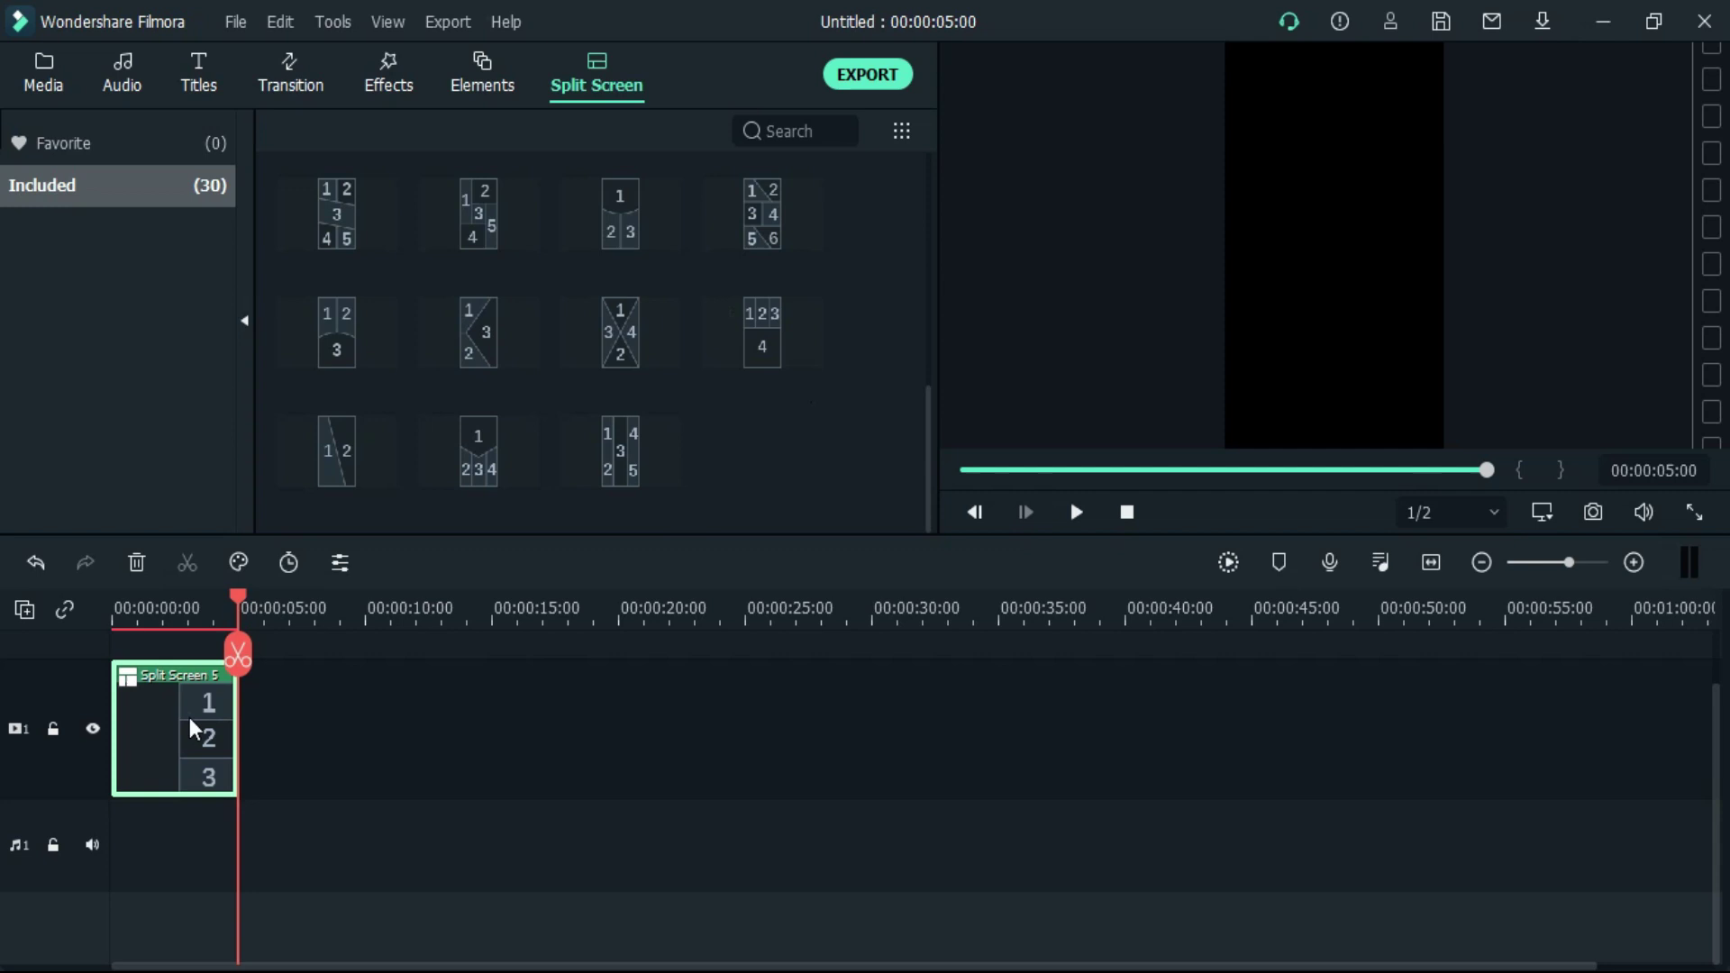
scroll(498, 598, "up", 2)
Step: Replace it with a fresh 1-2-3 layout at 0:00 and open Advanced Split Screen Edit
double_click(166, 822)
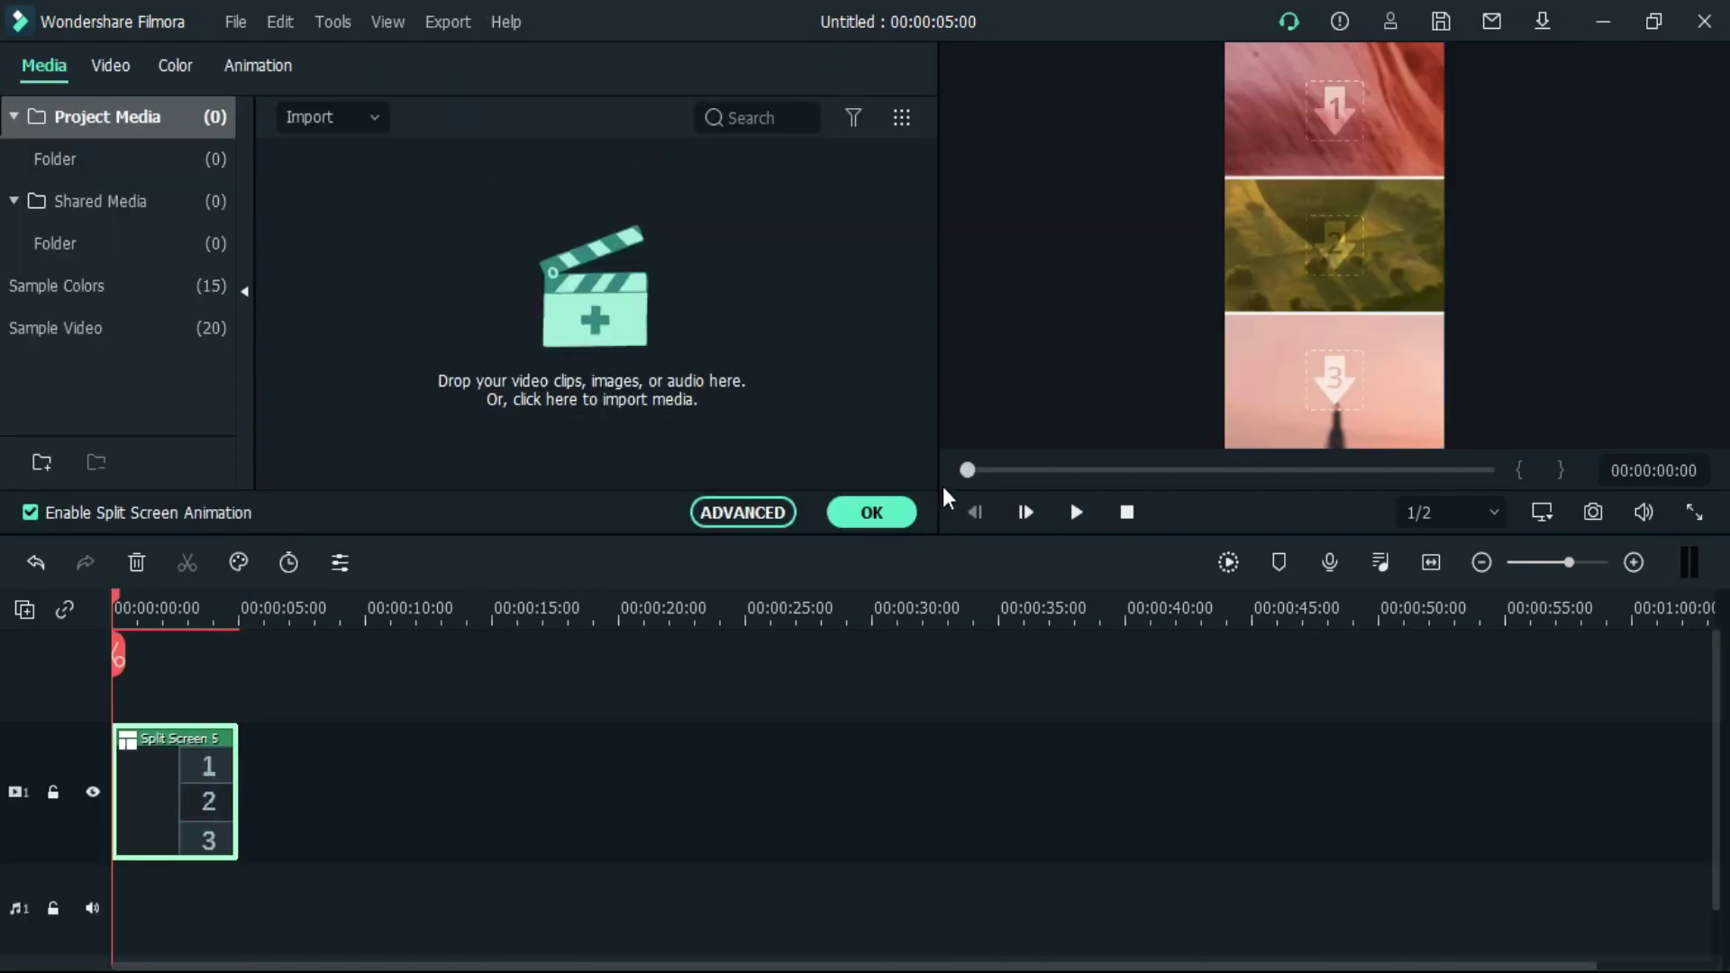
left_click(910, 514)
key("Delete")
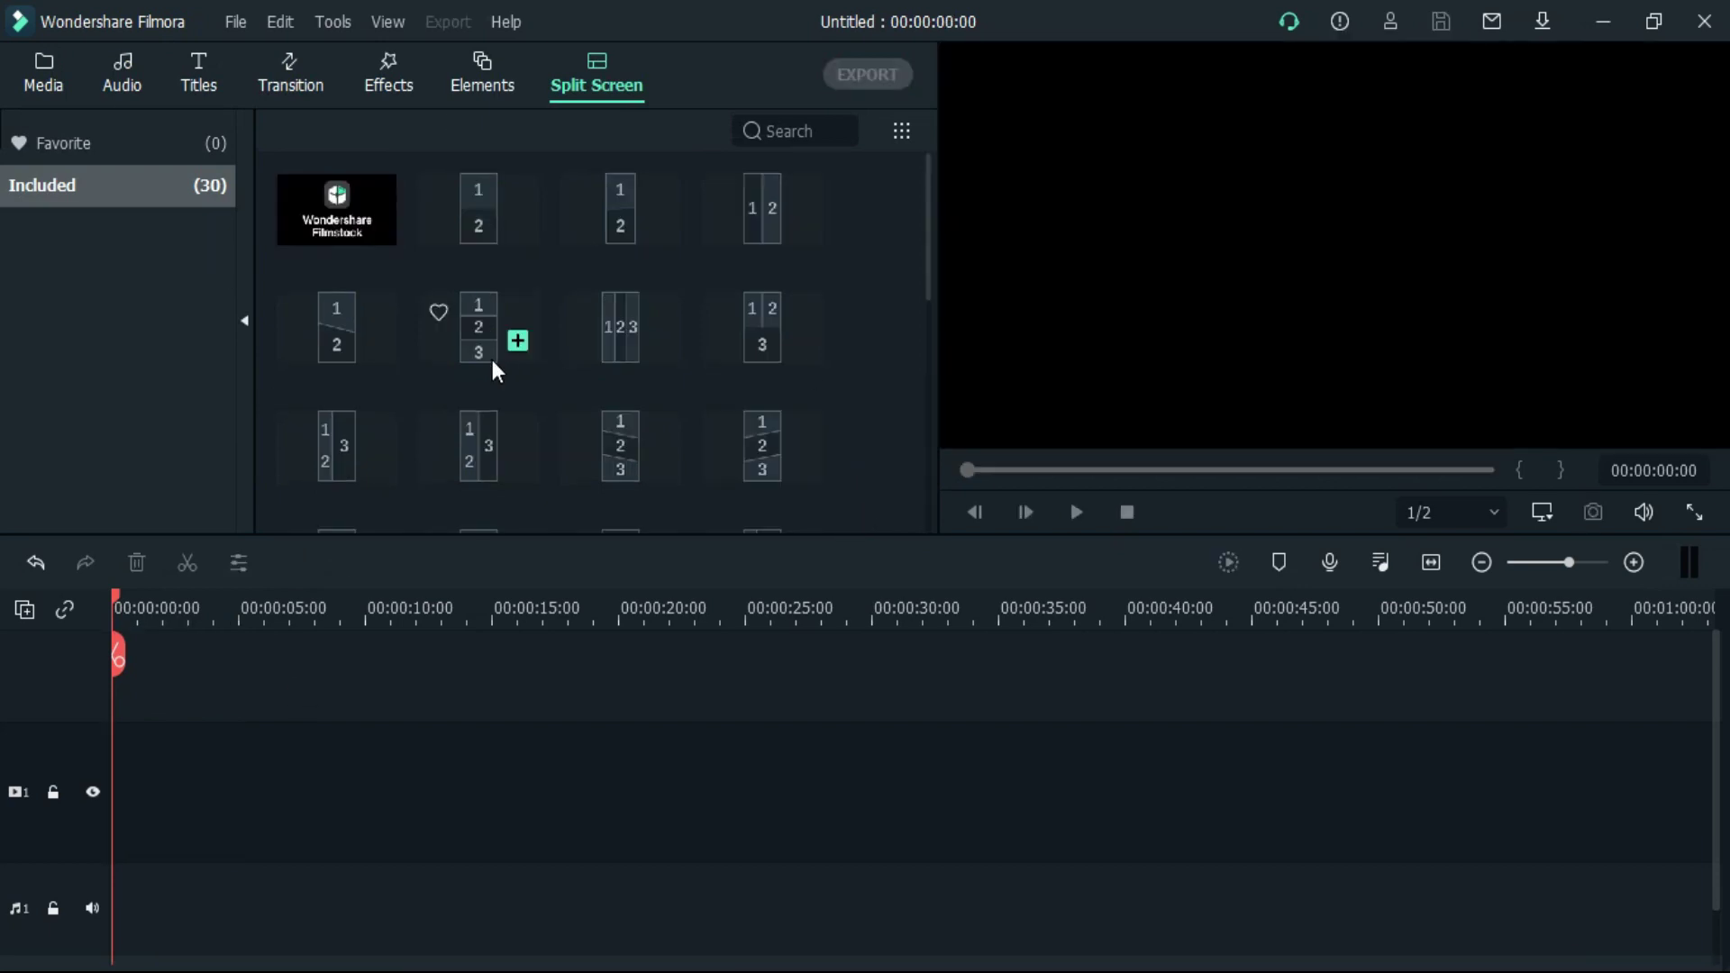
left_click_drag(474, 354, 99, 793)
double_click(214, 780)
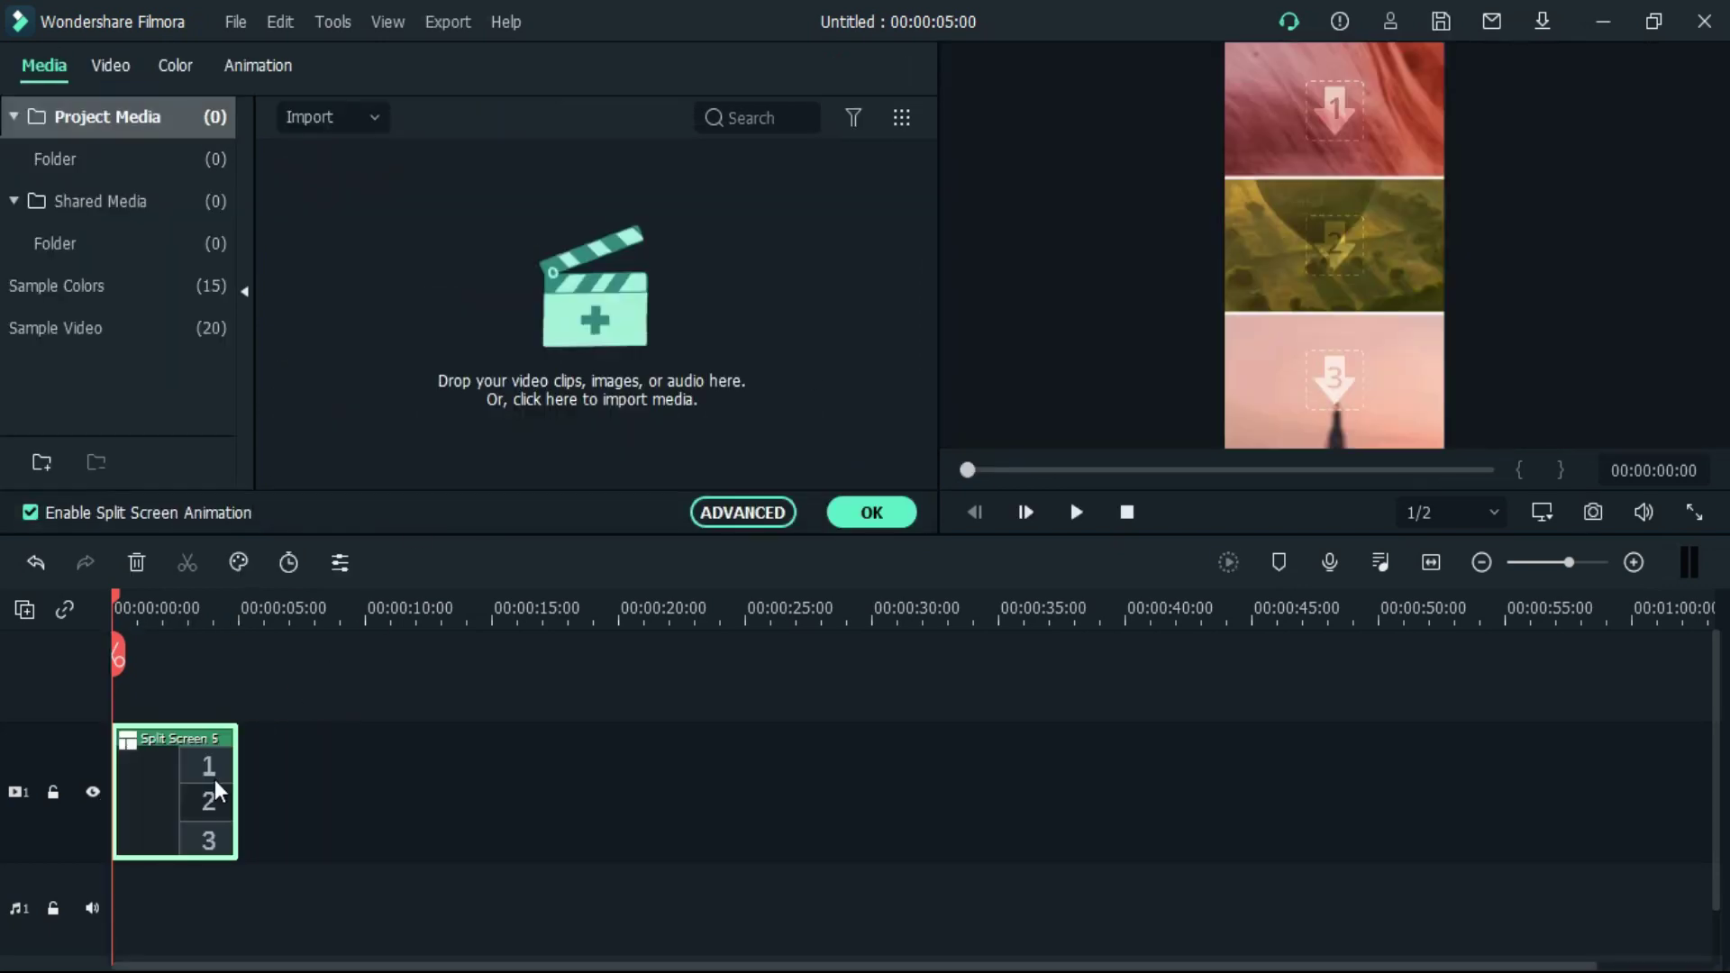
left_click(1430, 564)
left_click(746, 521)
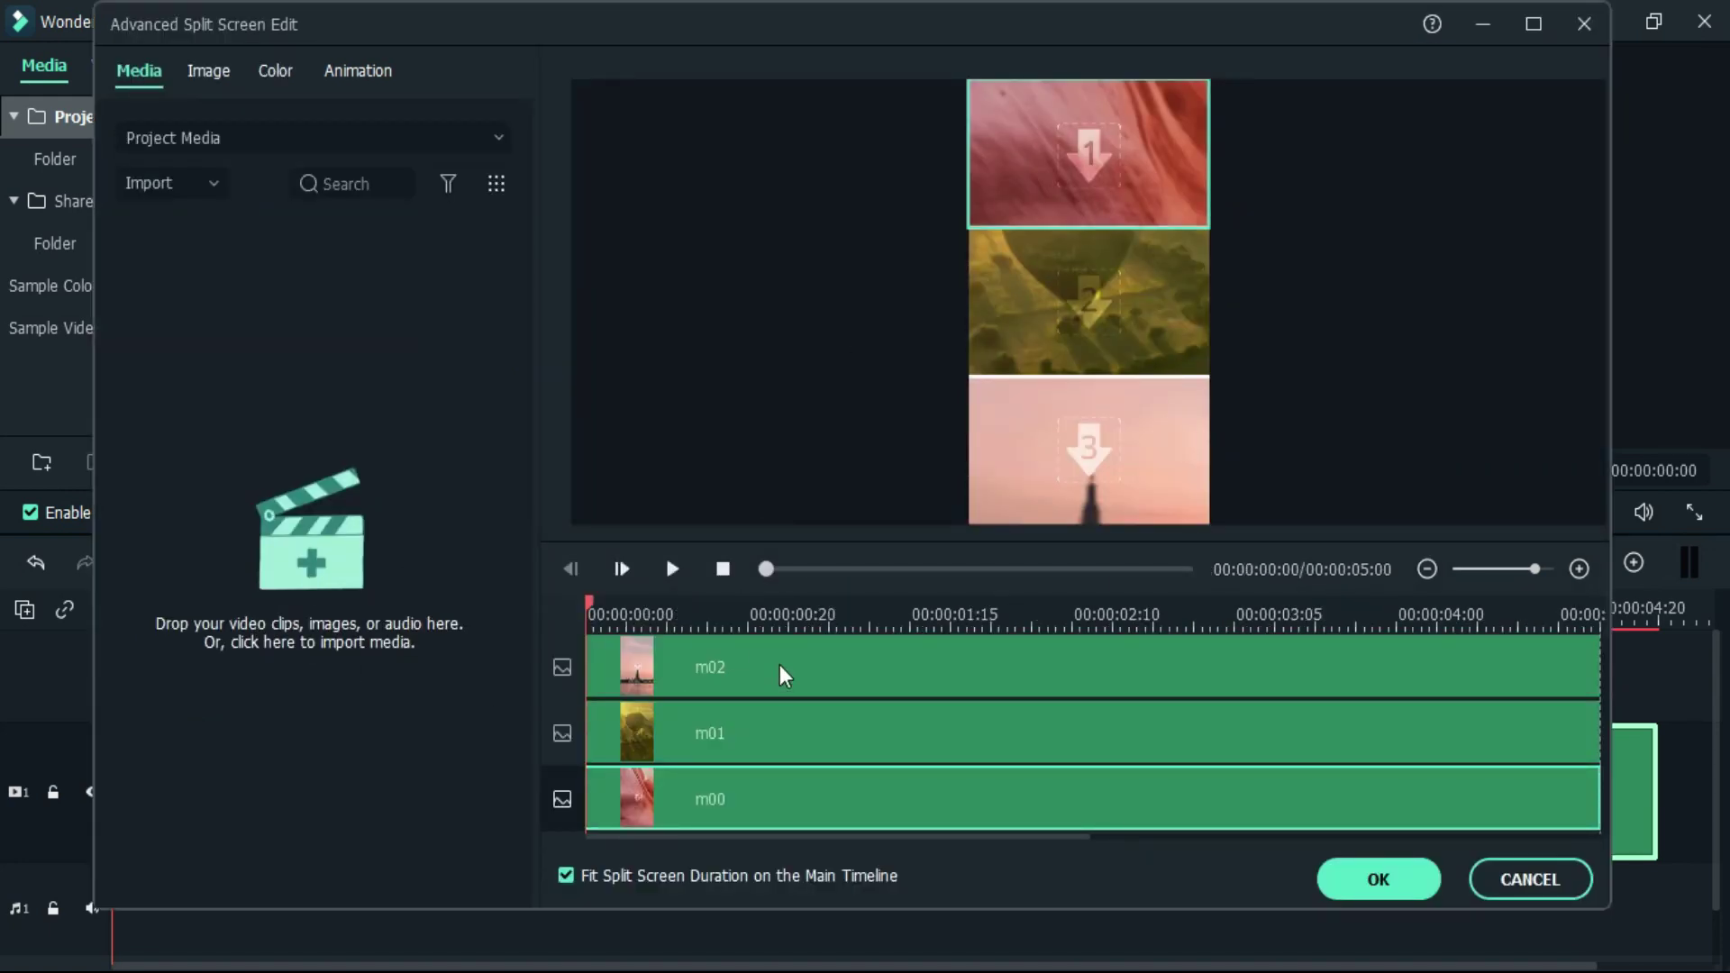
Step: Switch the advanced editor's media source to Folder, then cancel without applying changes
left_click(779, 676)
left_click(220, 139)
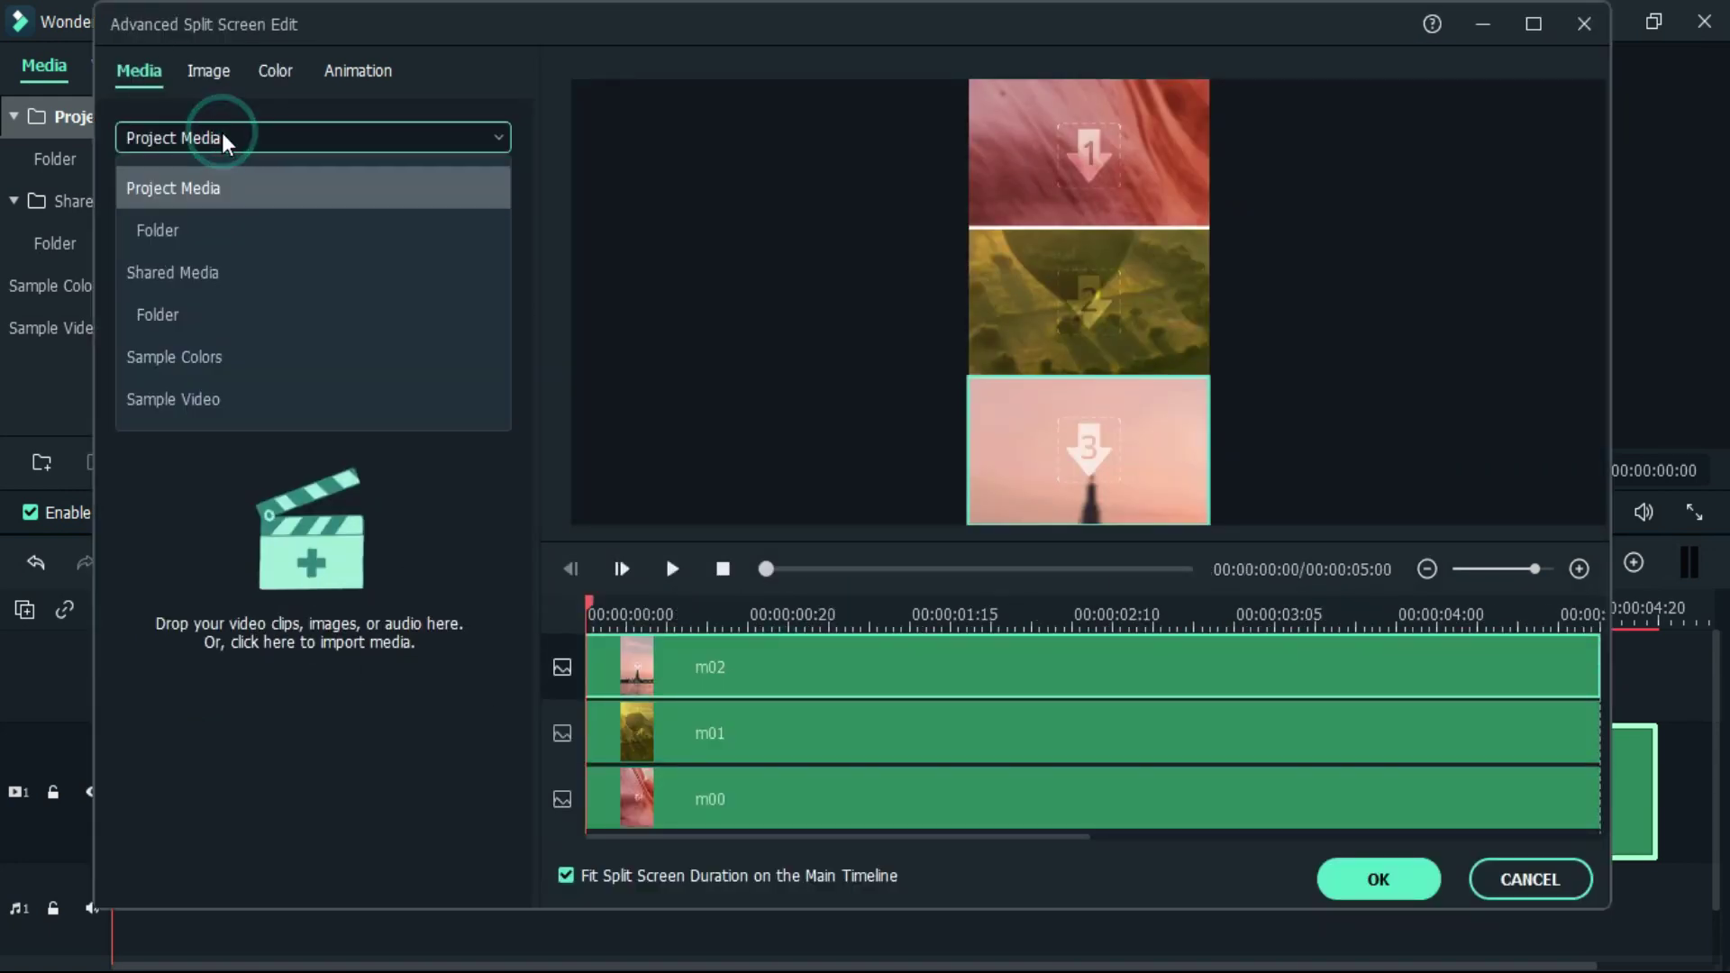
left_click(208, 236)
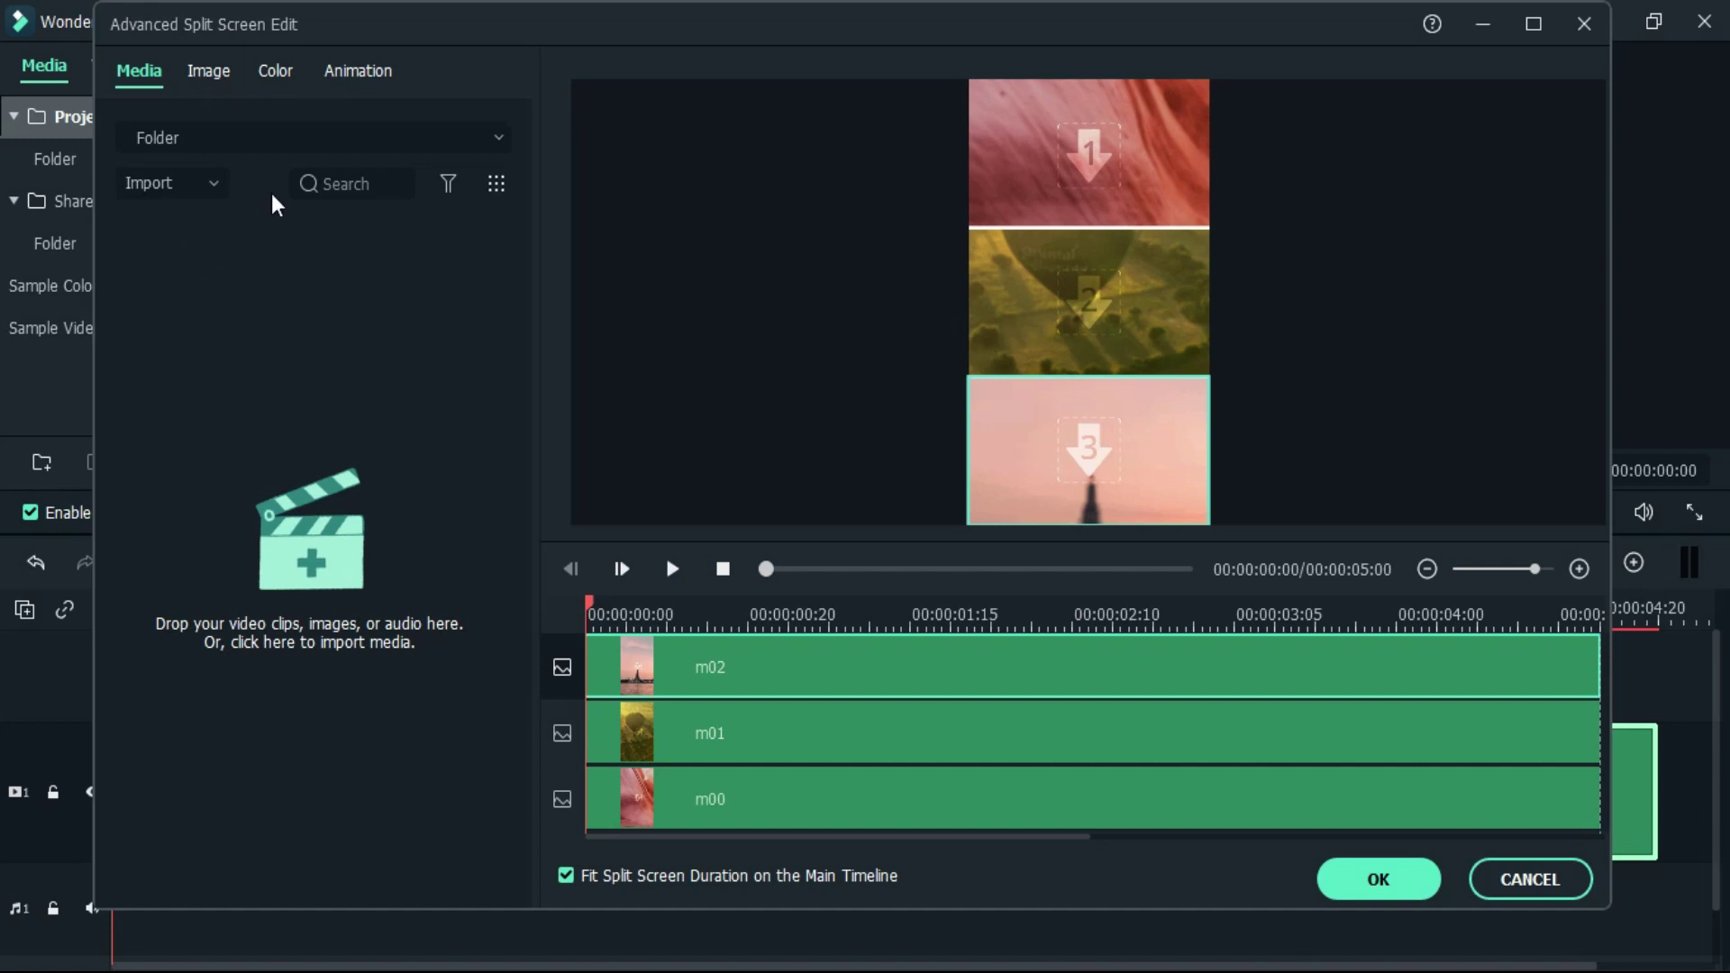
left_click(1552, 879)
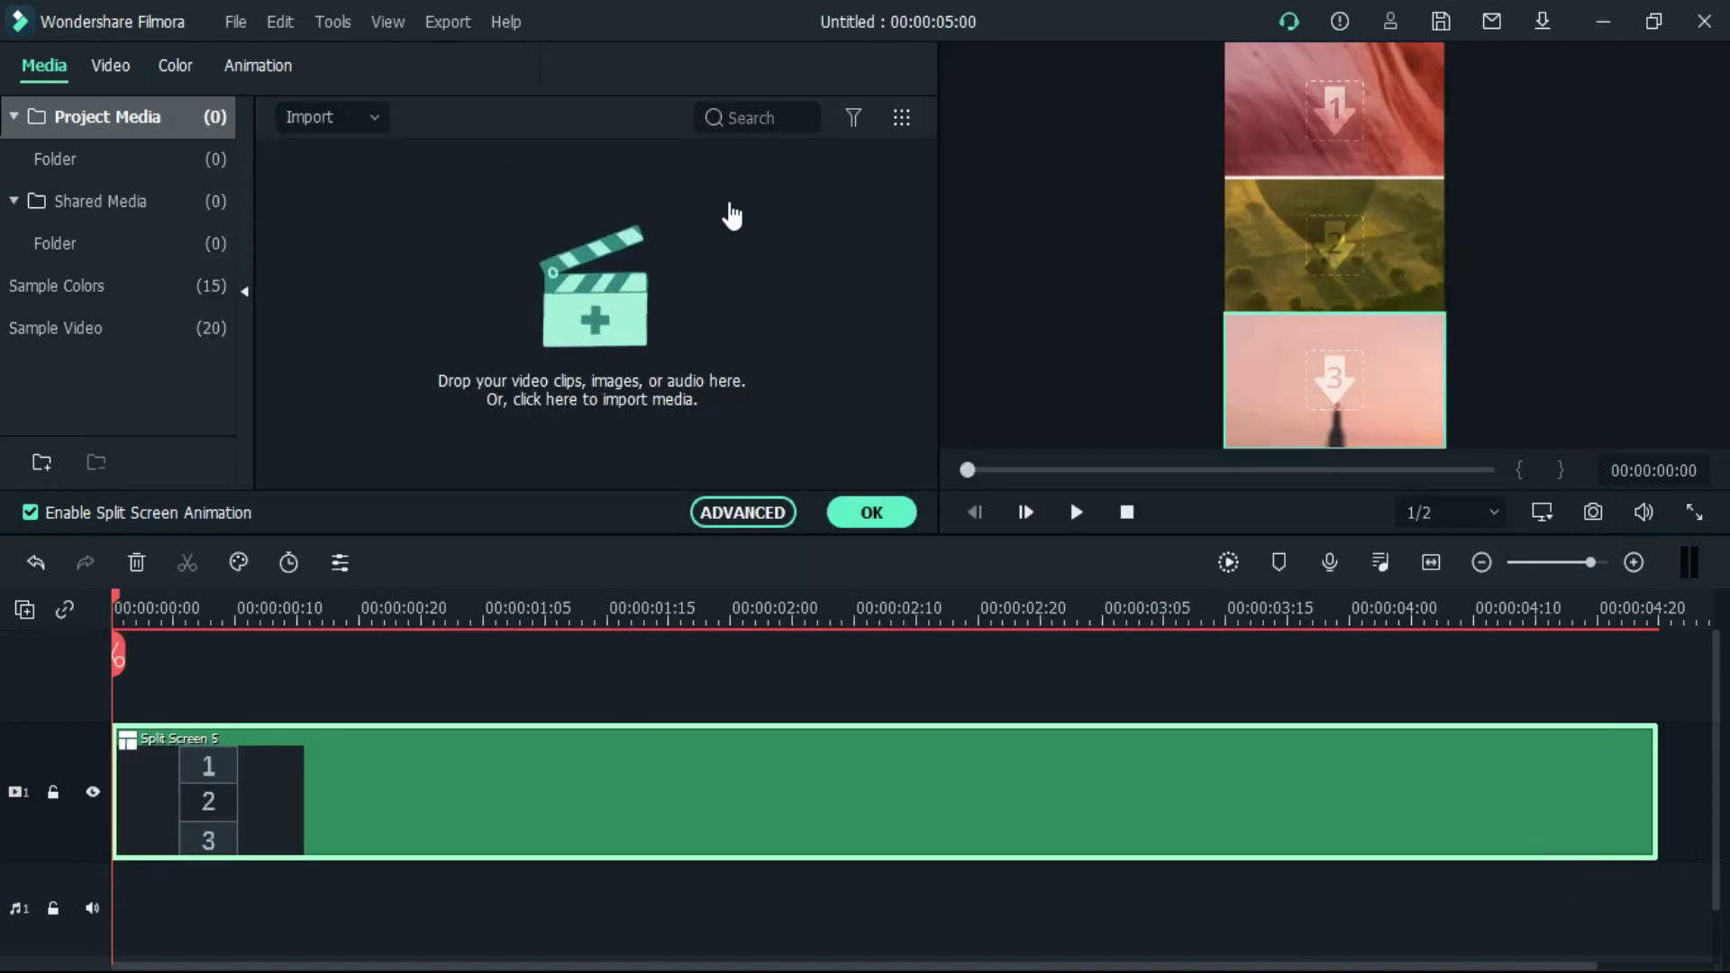
left_click(872, 513)
Step: Import the clips 1, new sp, Sf and sp 2, then reopen Split Screen 5's advanced editor
left_click(50, 80)
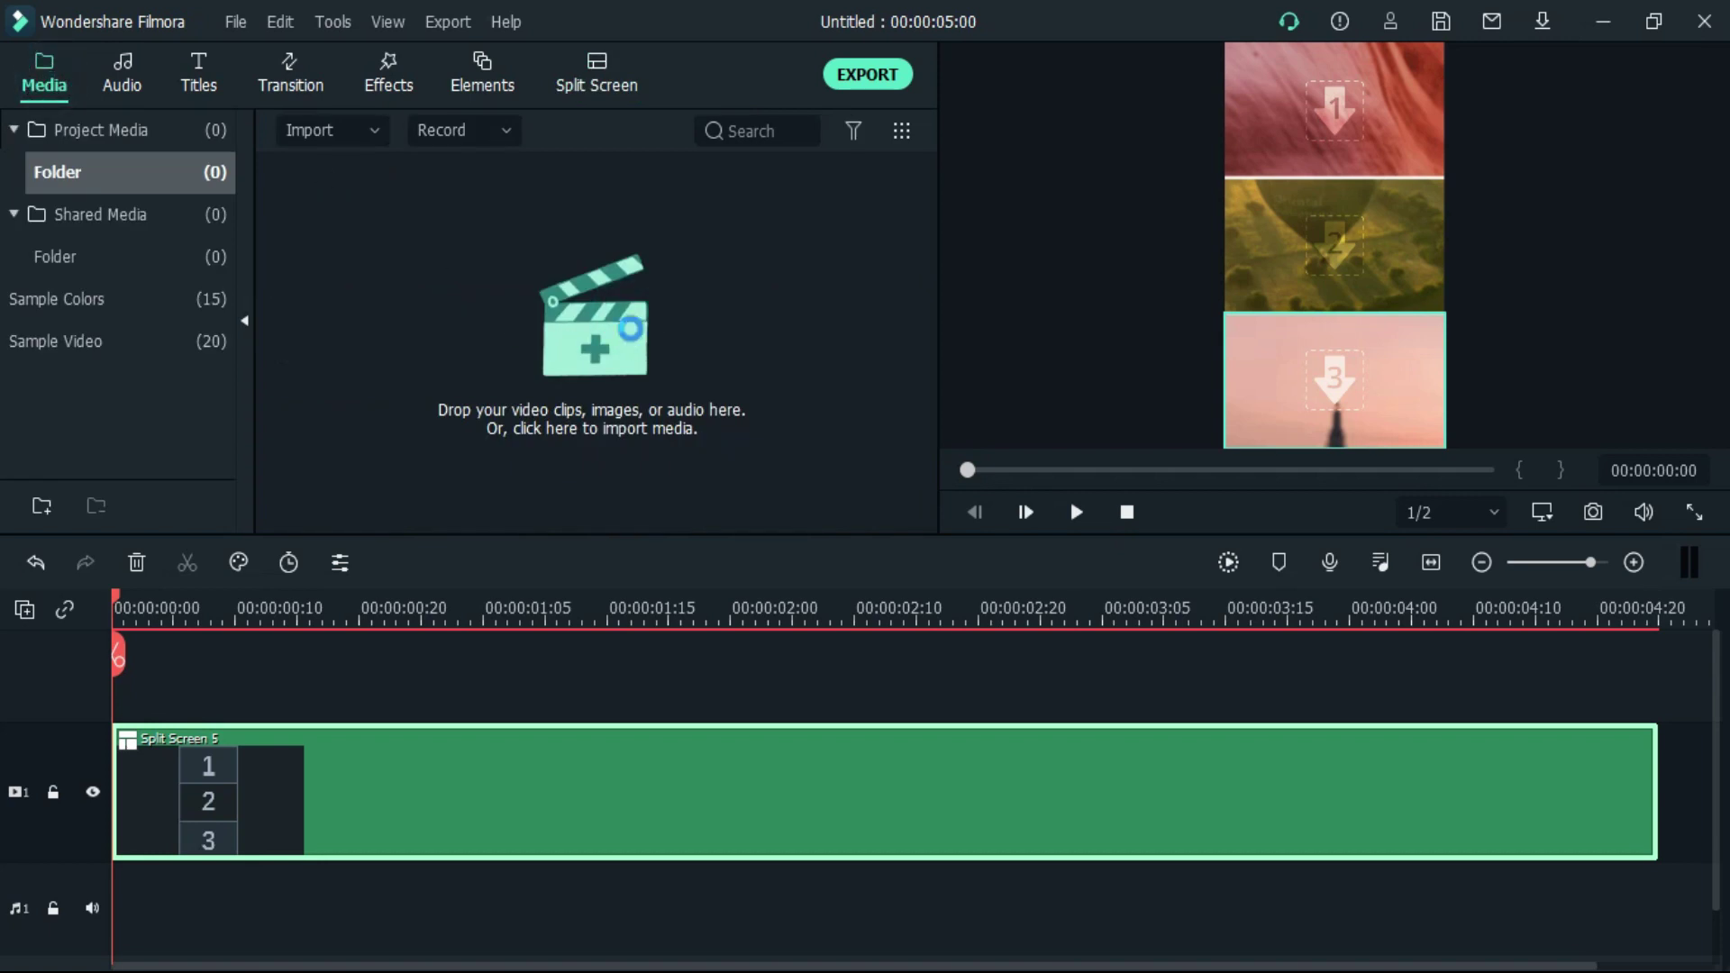
left_click(601, 348)
left_click_drag(806, 328, 233, 146)
left_click(640, 589)
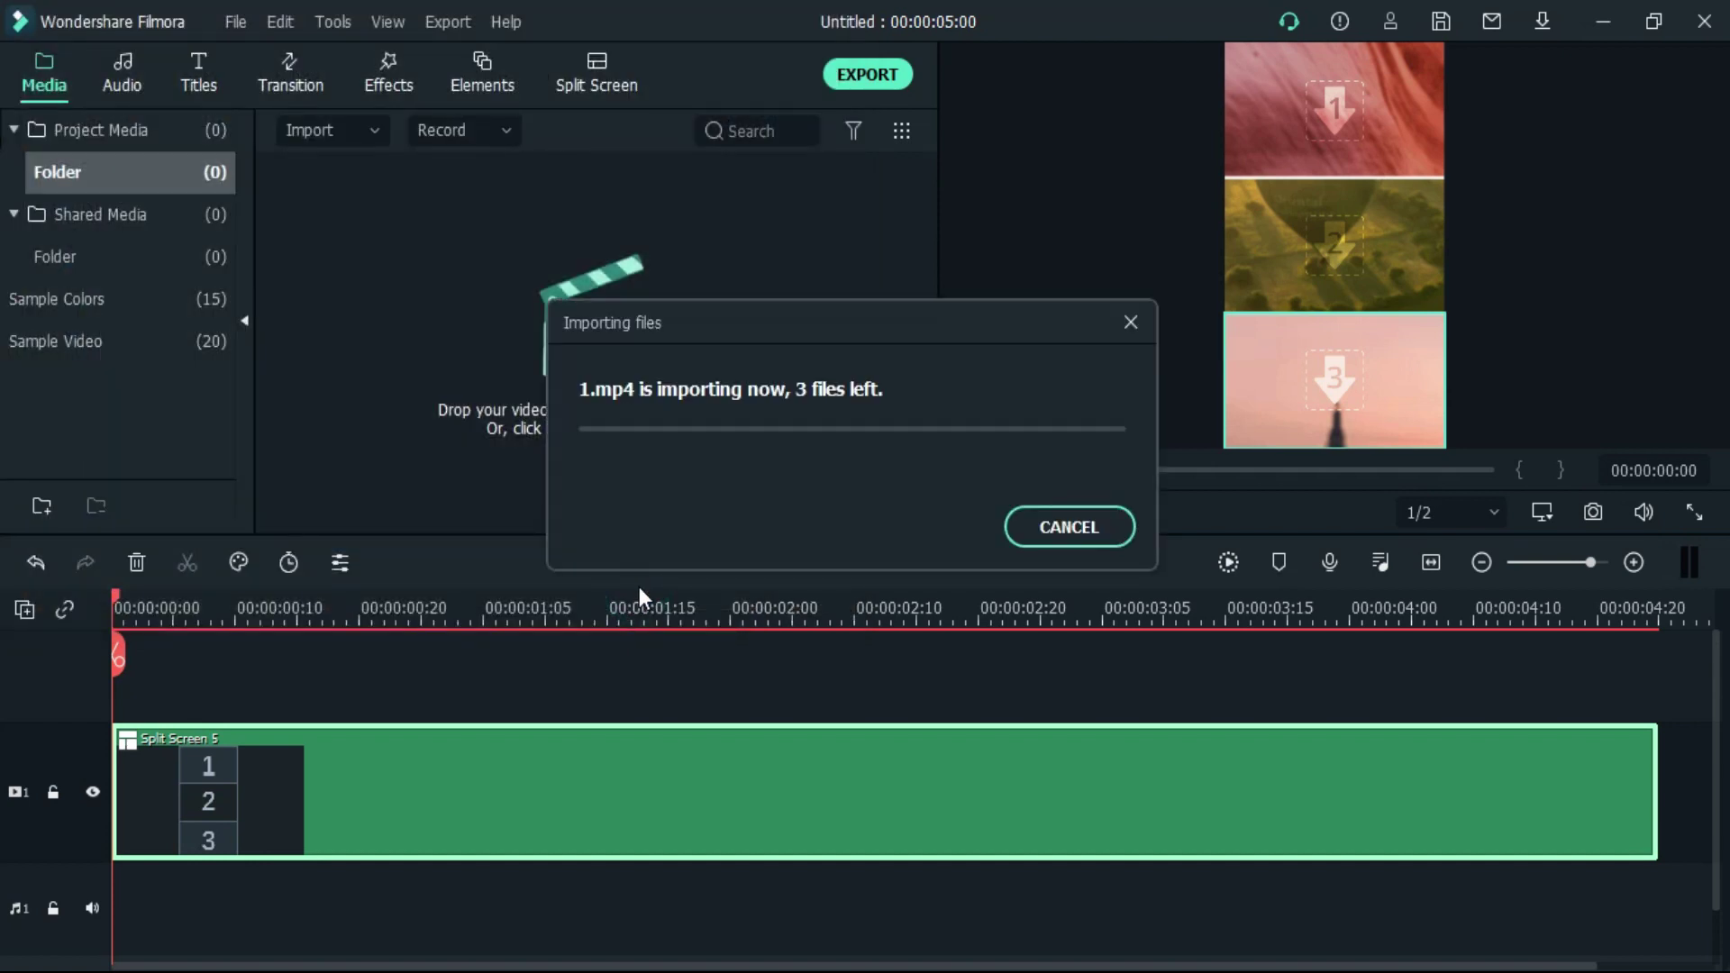
double_click(462, 806)
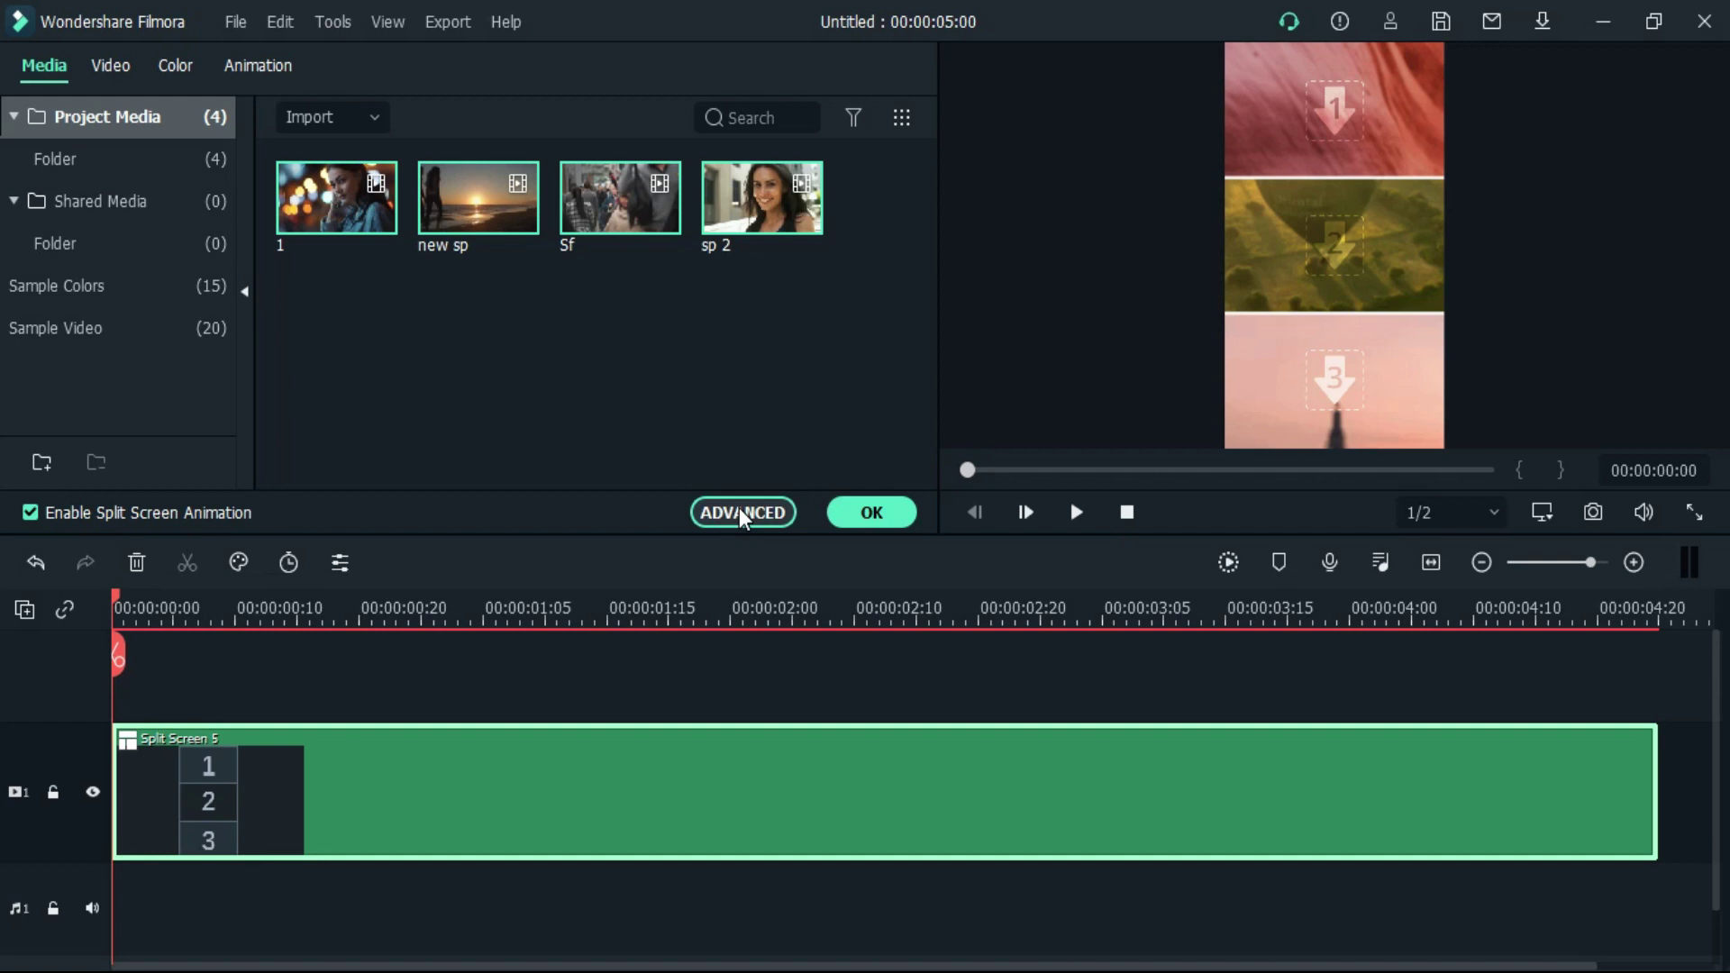
left_click(740, 510)
Step: Drop sp 2, Sf and new sp into the bottom, middle and top panels at the track start
left_click_drag(317, 400, 653, 671)
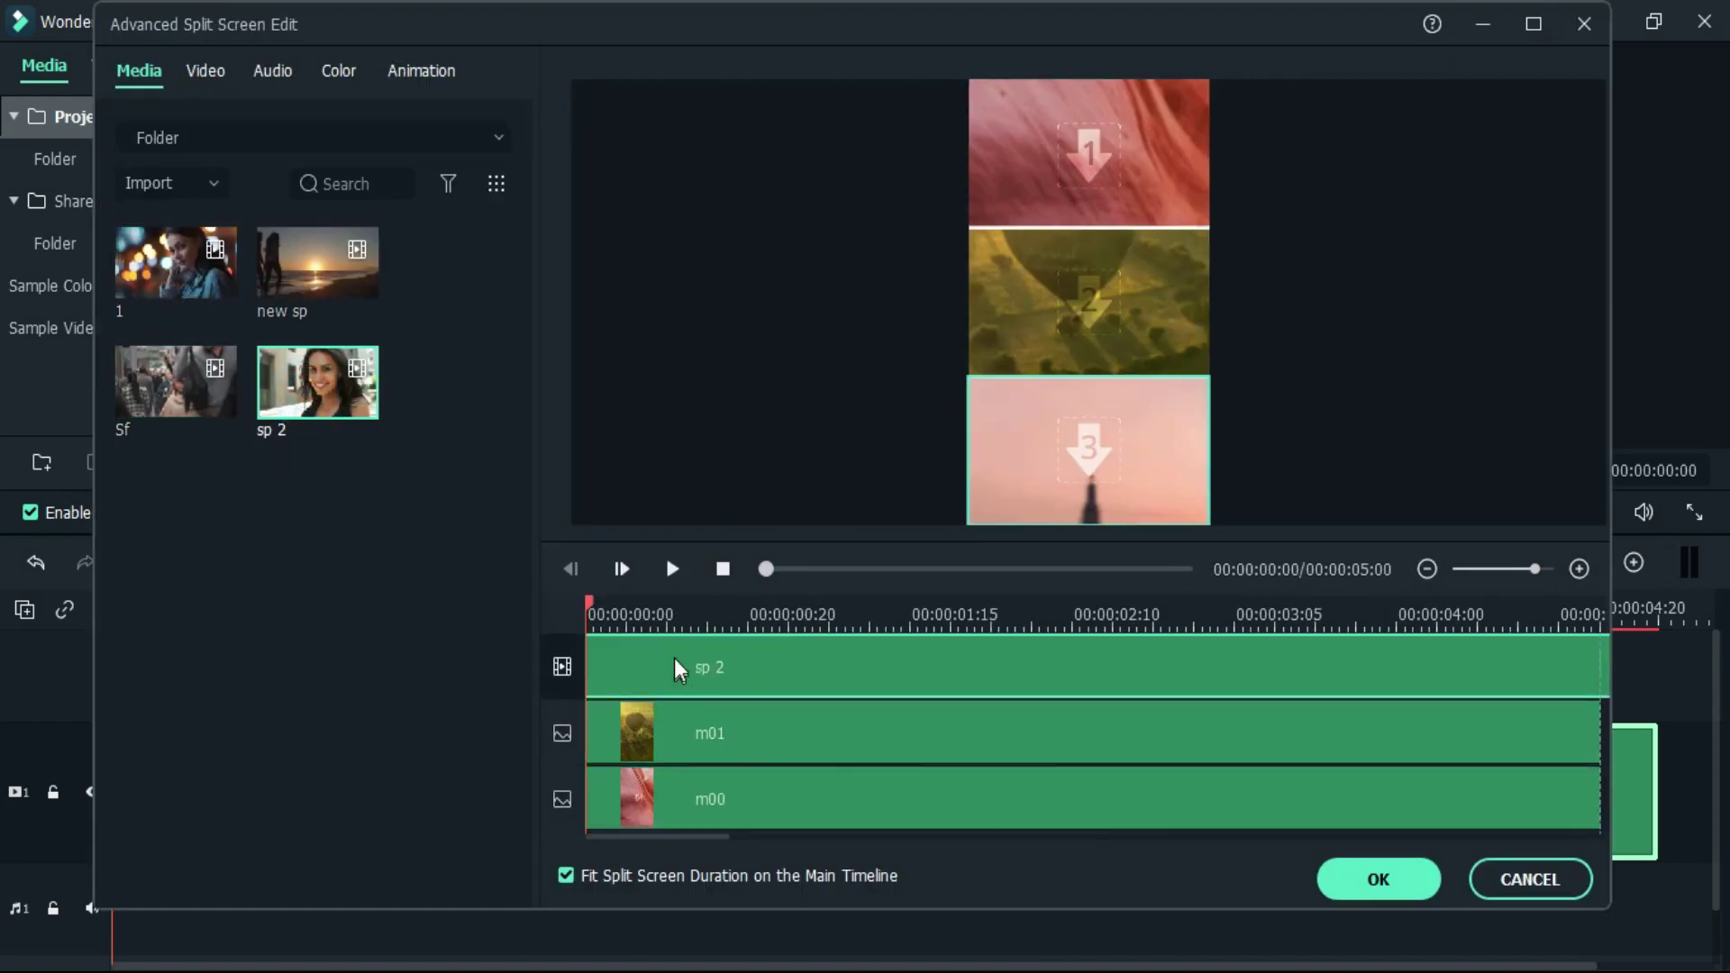
left_click_drag(176, 383, 635, 729)
left_click_drag(296, 275, 635, 797)
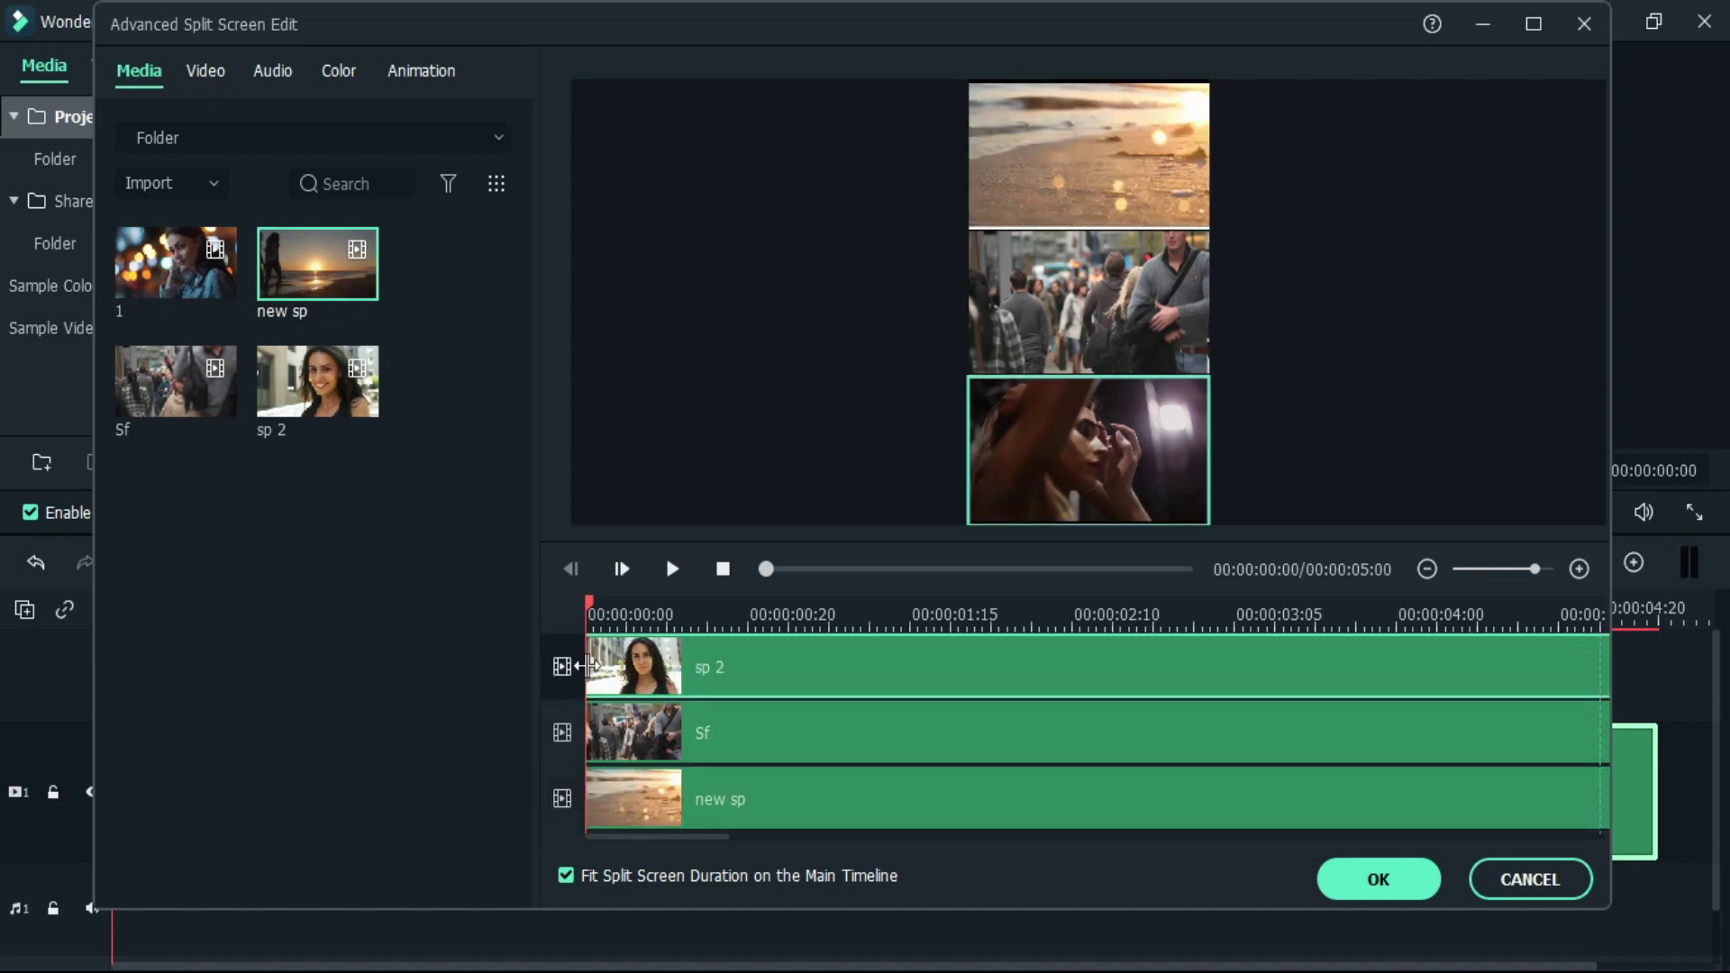
left_click_drag(584, 666, 687, 669)
left_click_drag(848, 675, 704, 675)
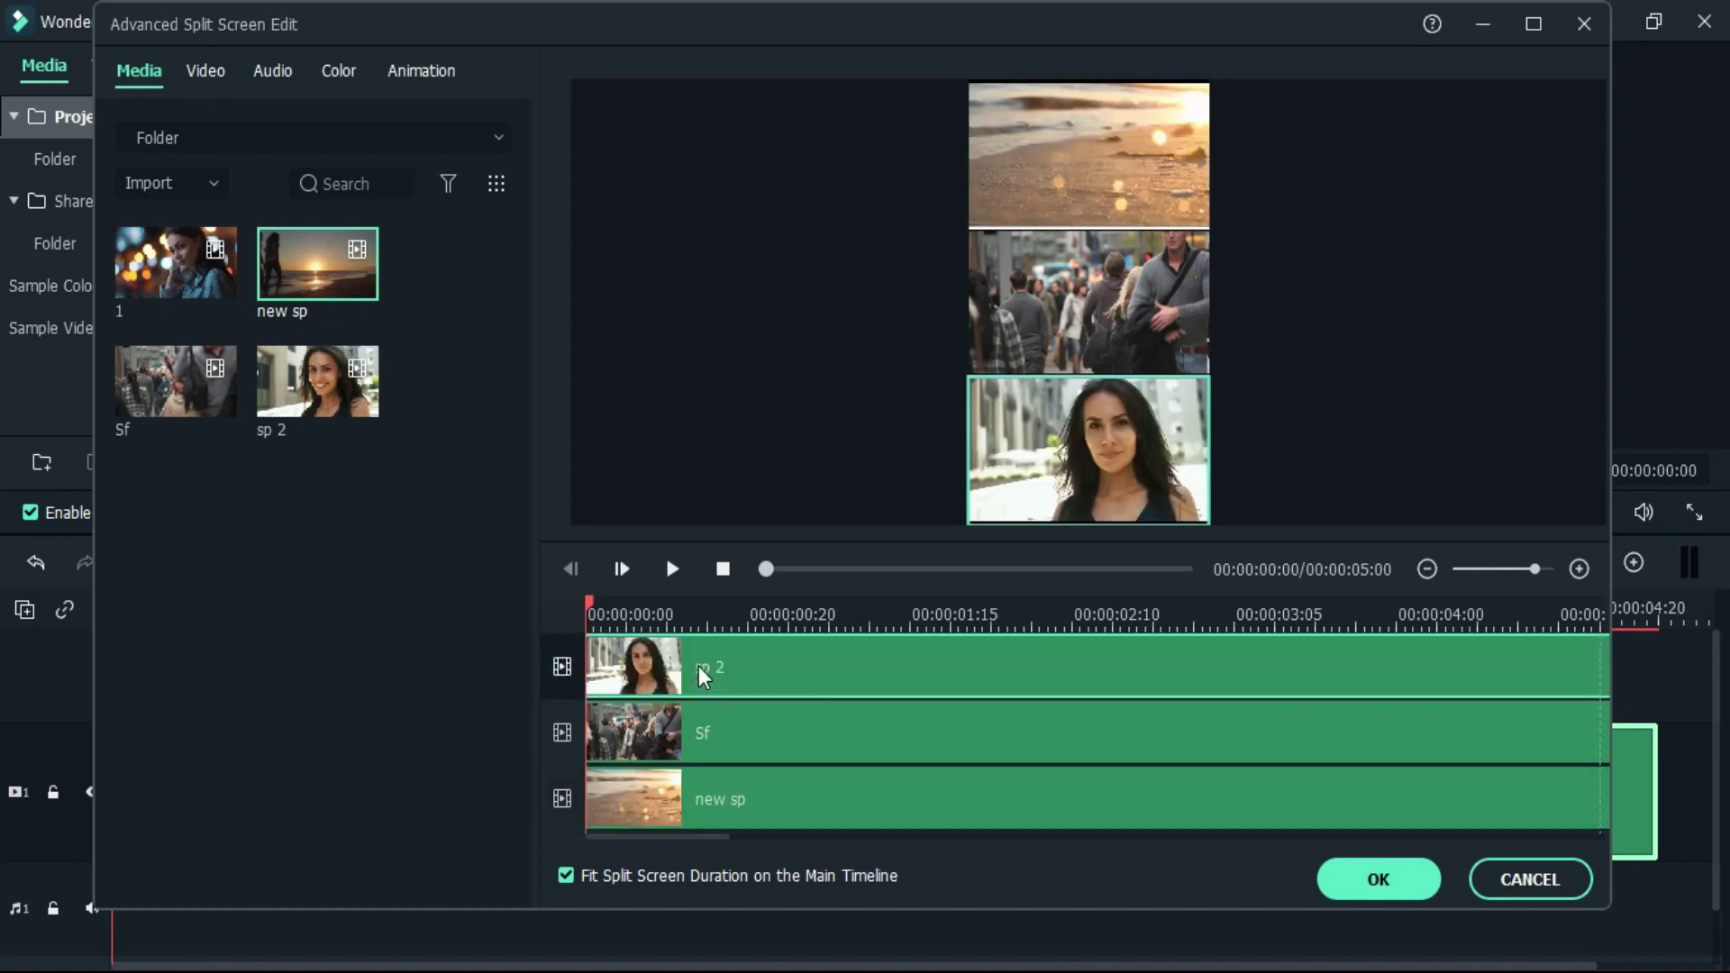
Step: Trim sp 2 and new sp so both end with Sf at about 10 seconds
left_click(1426, 568)
left_click(1426, 569)
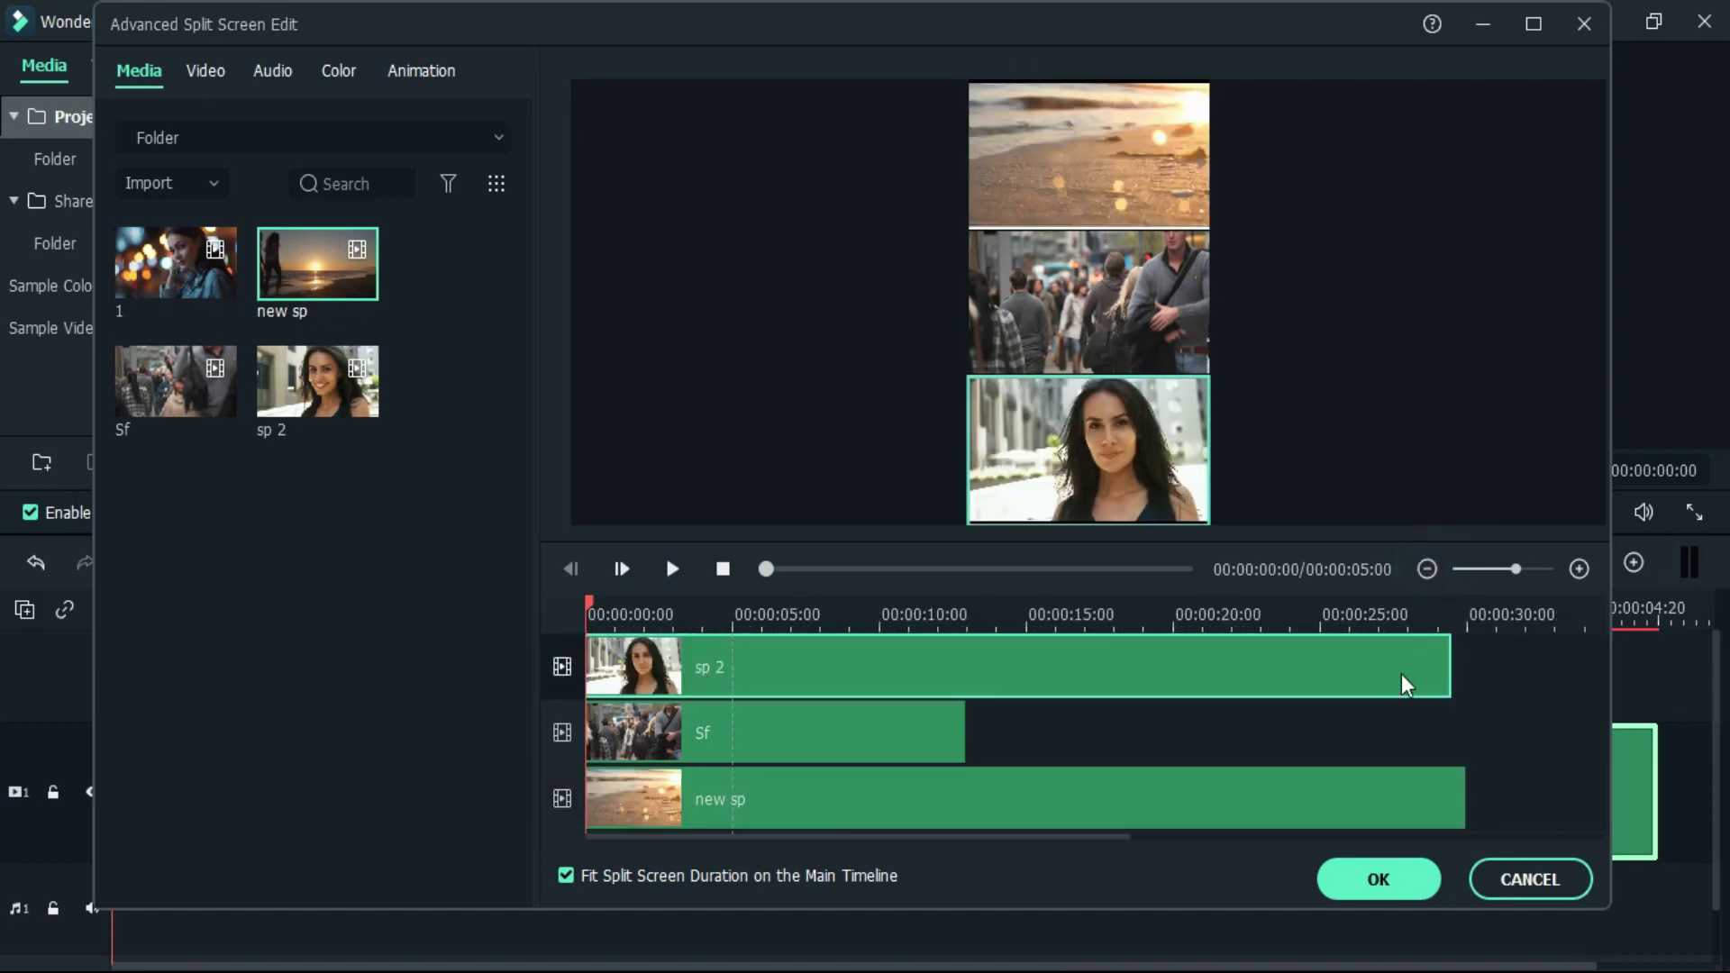
left_click_drag(1448, 660, 965, 665)
left_click(1294, 811)
left_click_drag(1463, 791, 966, 791)
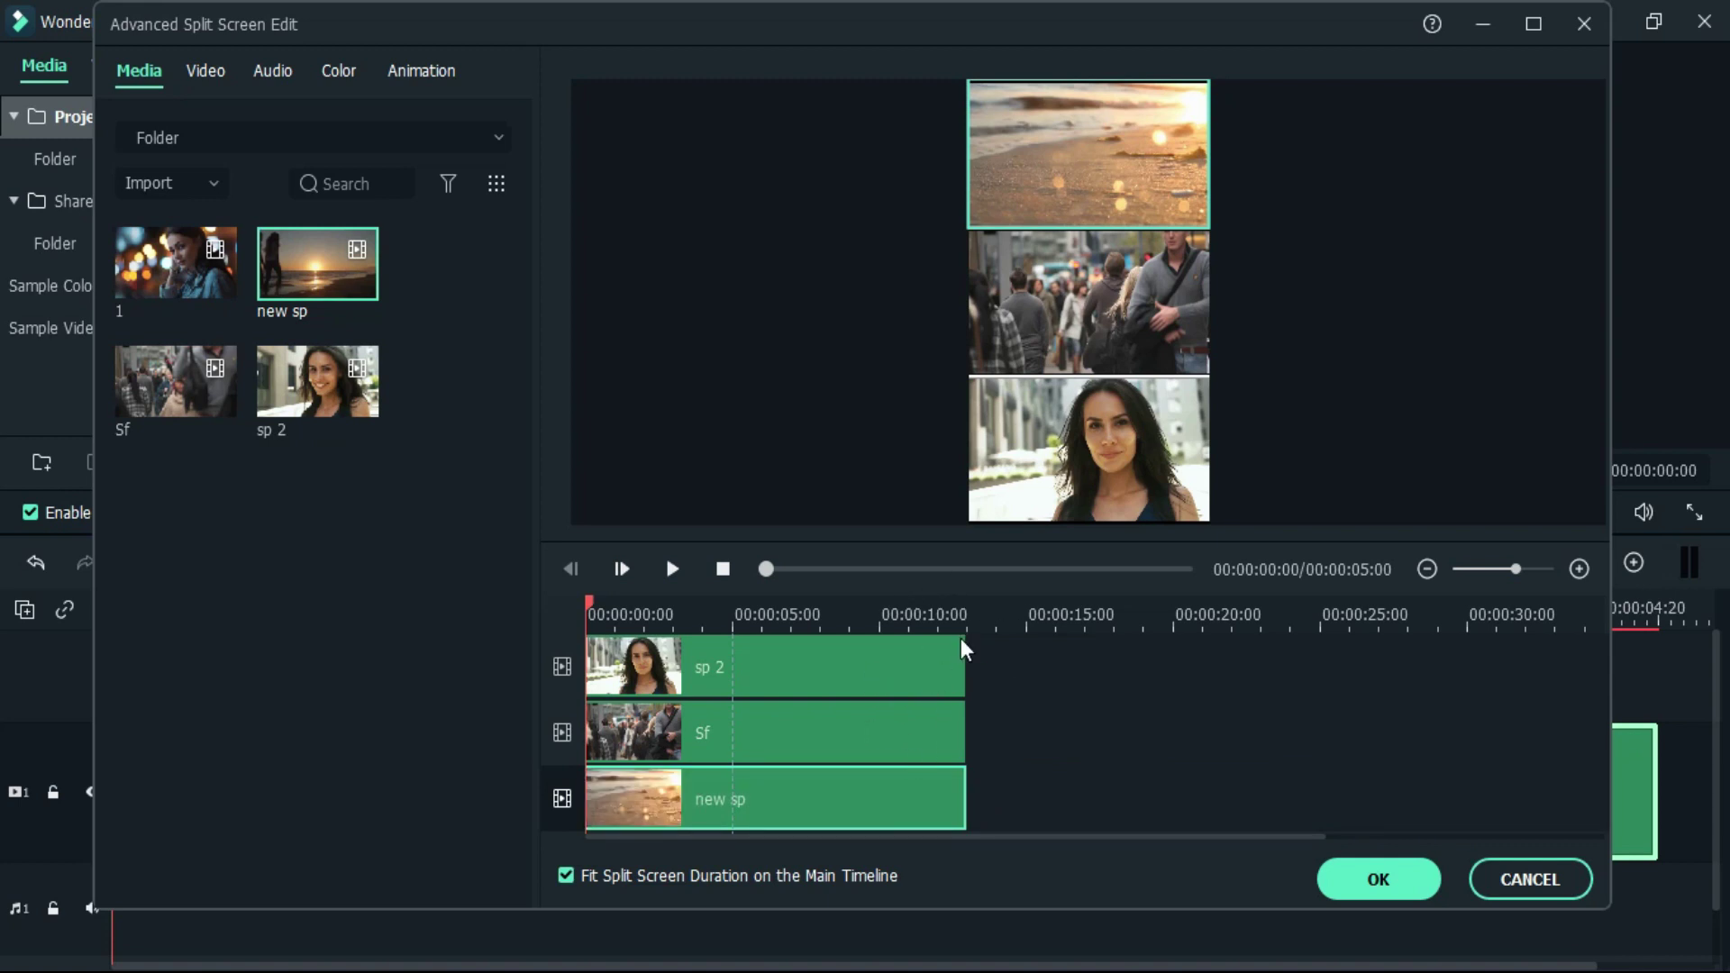
Step: Apply the Gravity 3D LUT to the sp 2 clip from the Color settings
left_click(1579, 569)
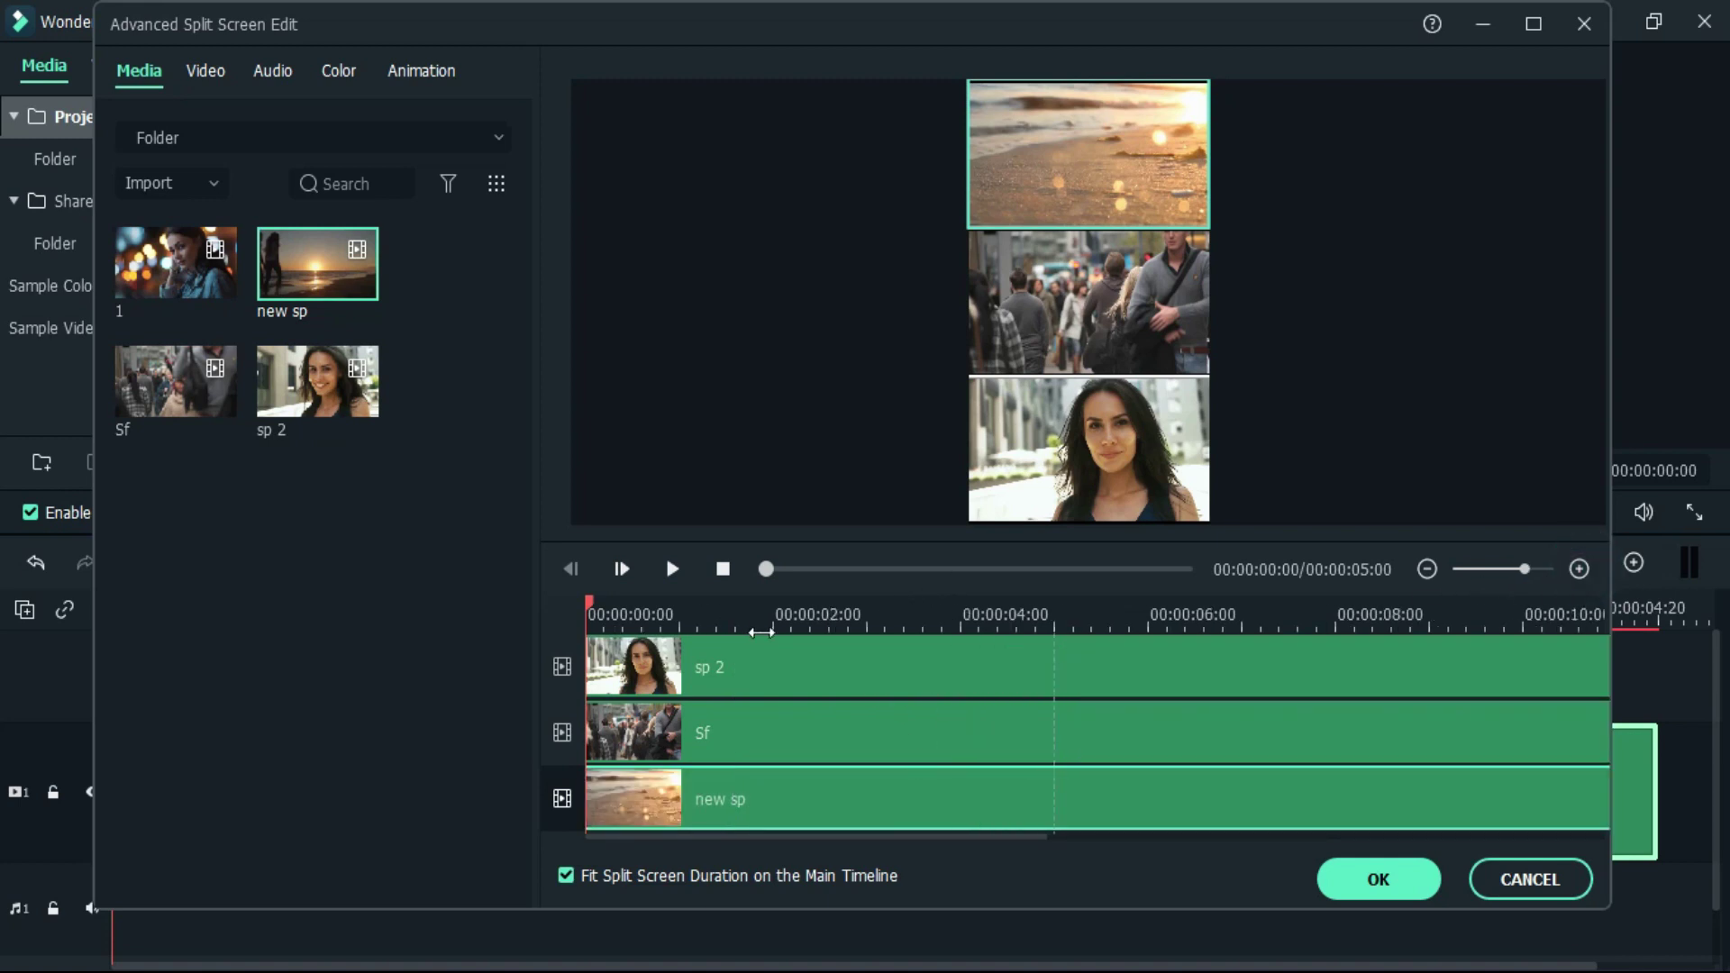
left_click(843, 678)
left_click(339, 71)
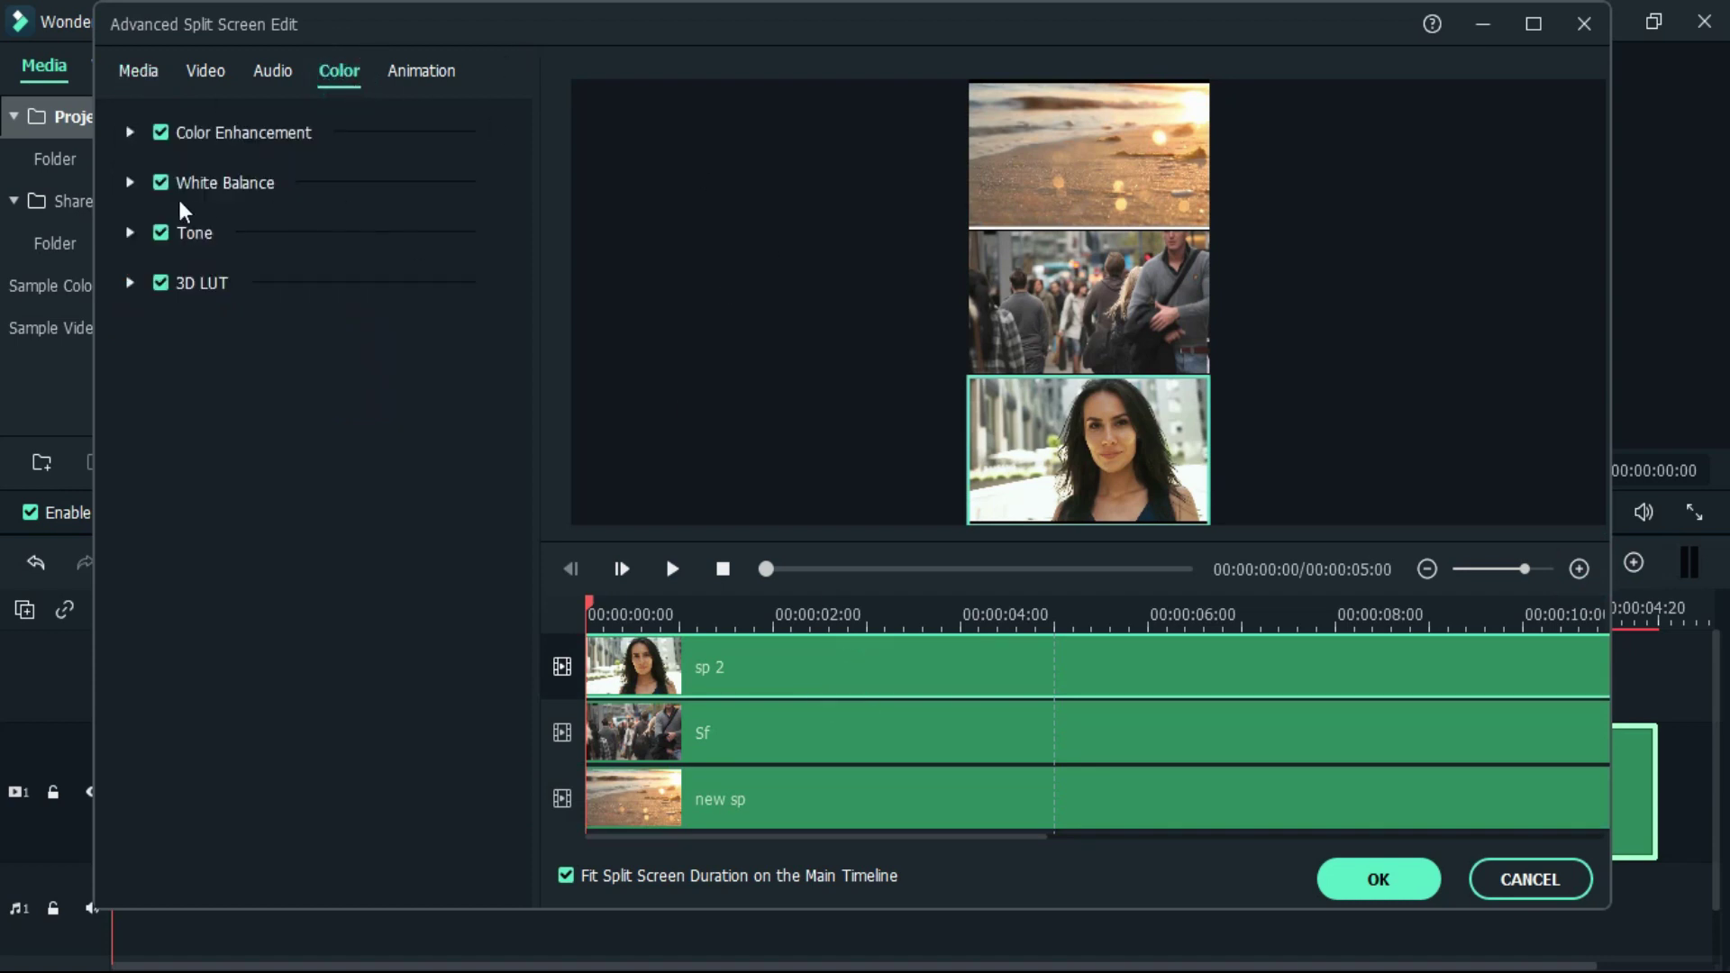
left_click(130, 283)
left_click(309, 379)
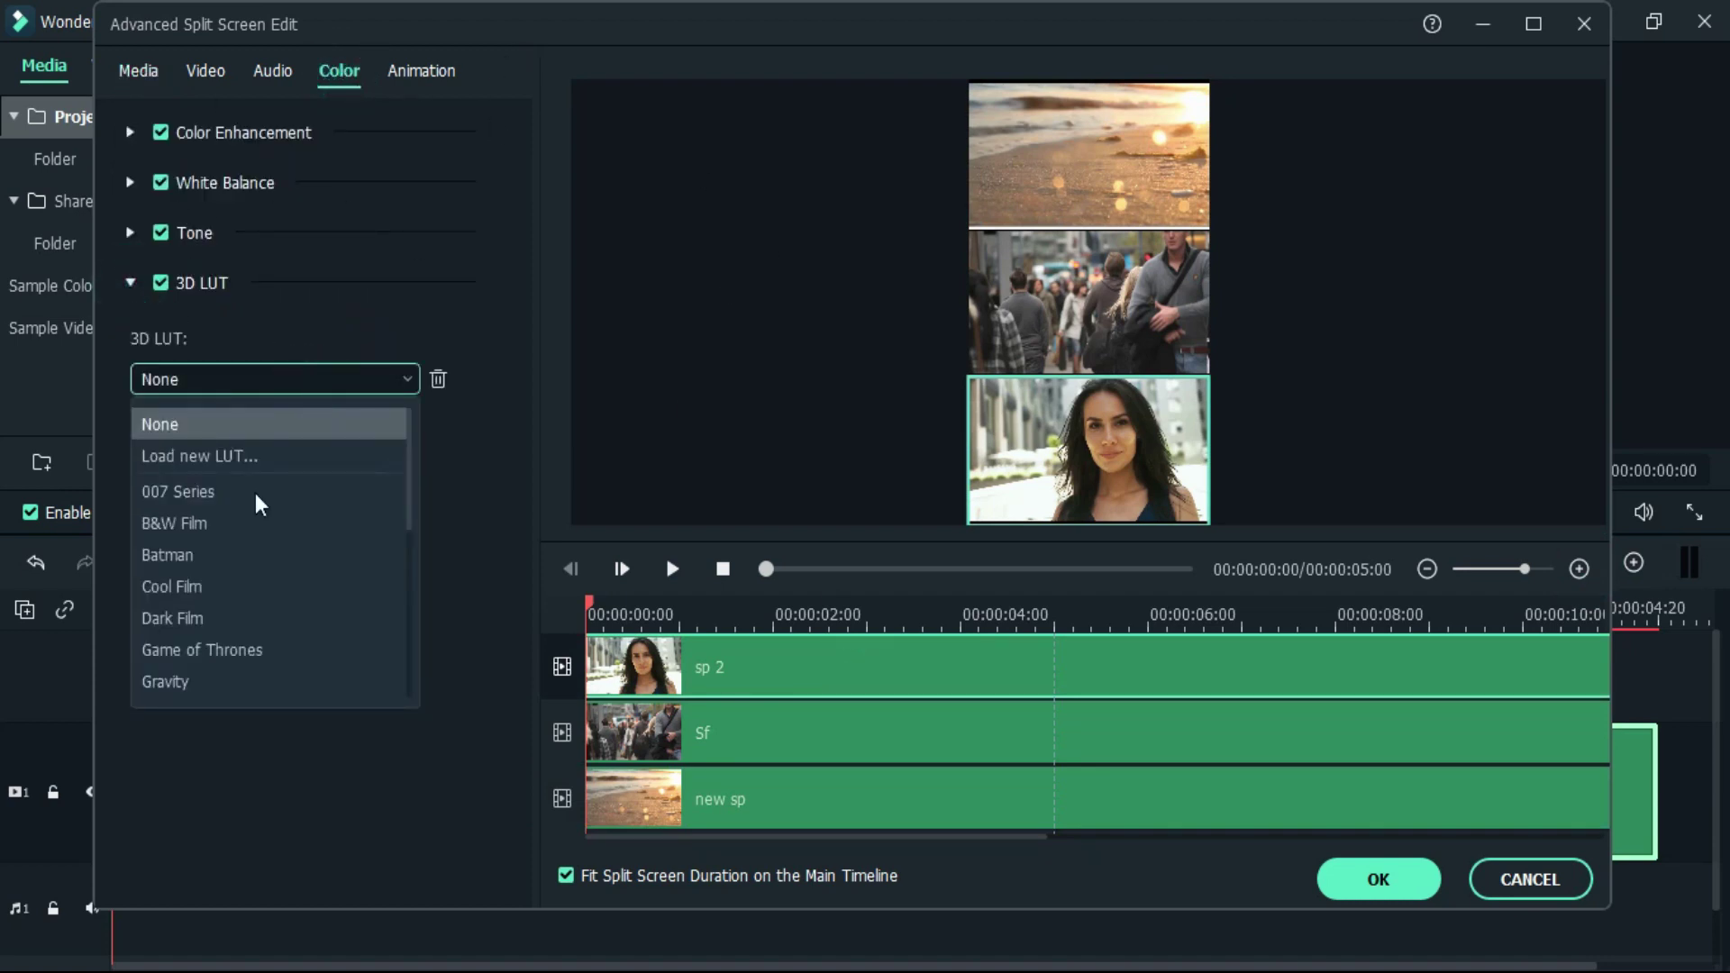
left_click(218, 682)
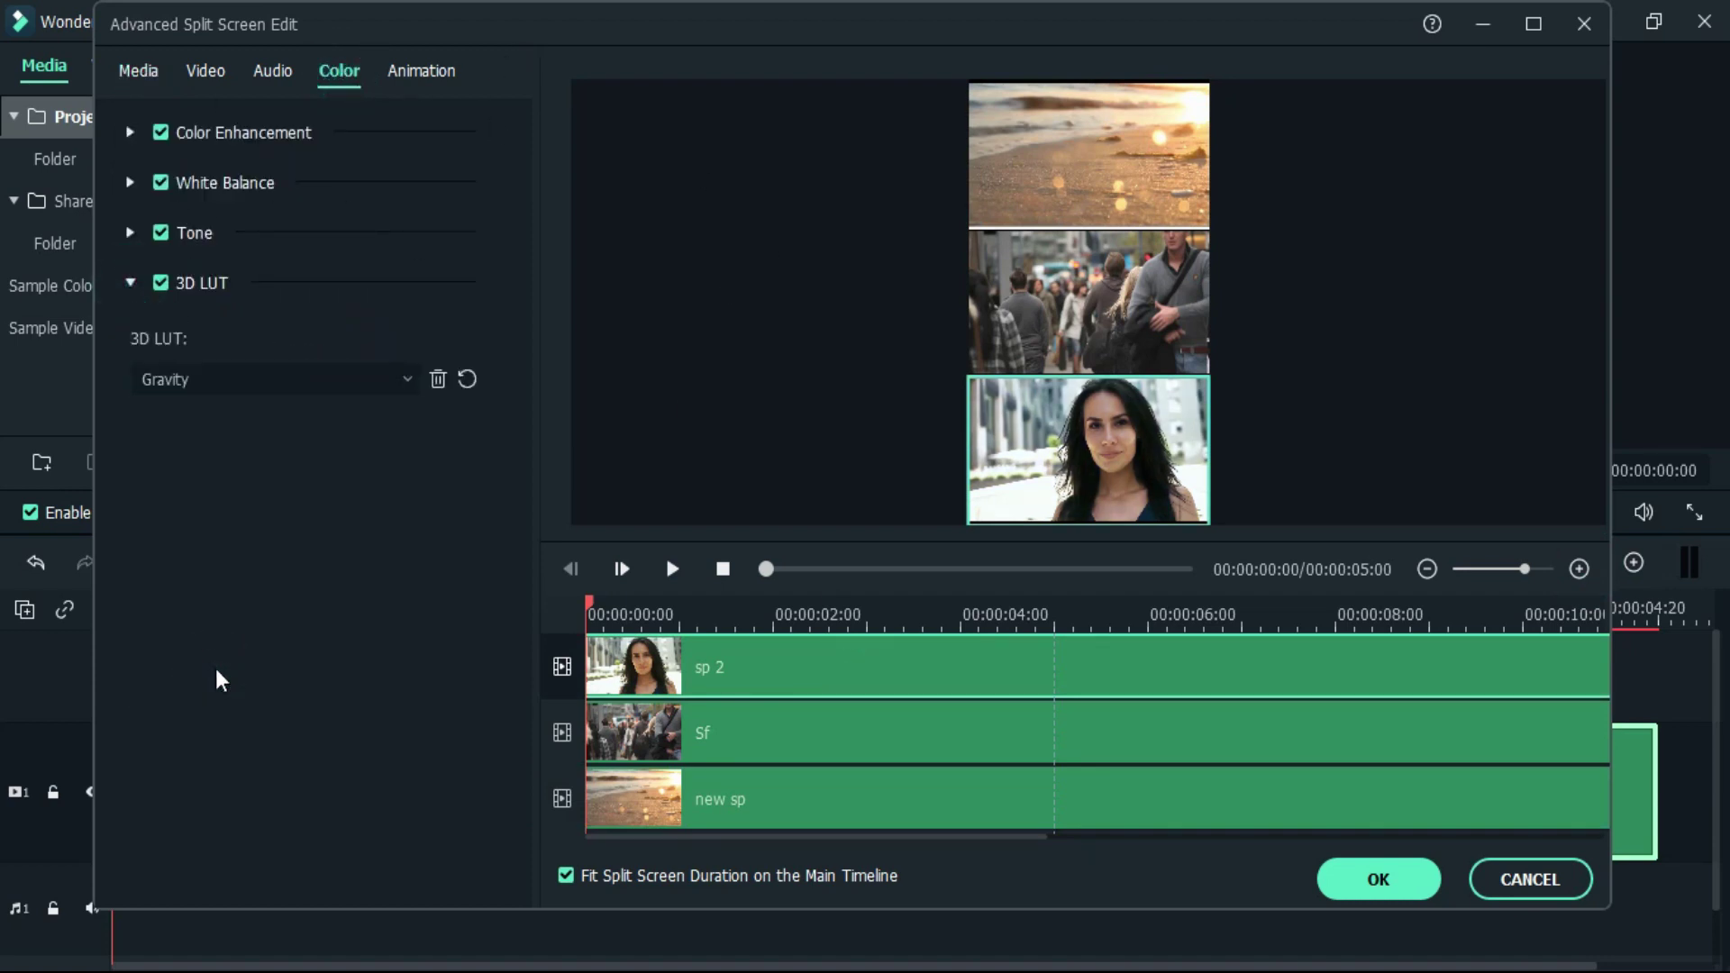
Step: Give the Sf crowd clip the Cool Film LUT and switch sp 2 to 007 Series
left_click(725, 748)
left_click(315, 380)
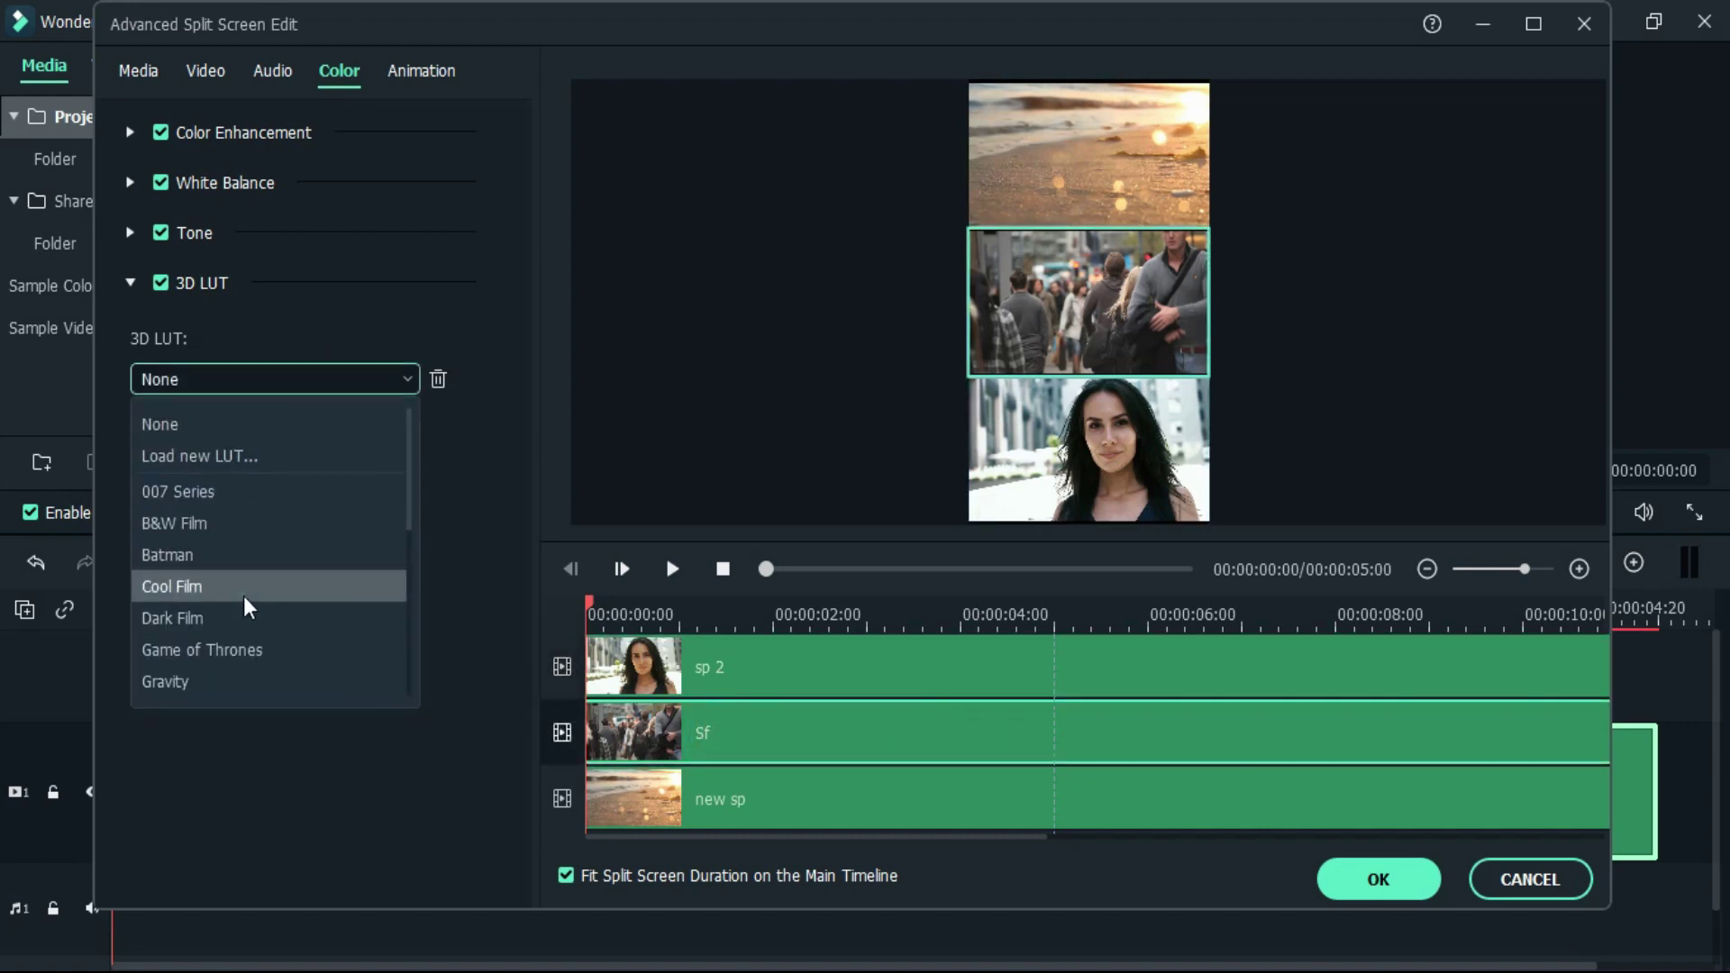
left_click(250, 606)
left_click(786, 669)
left_click(365, 378)
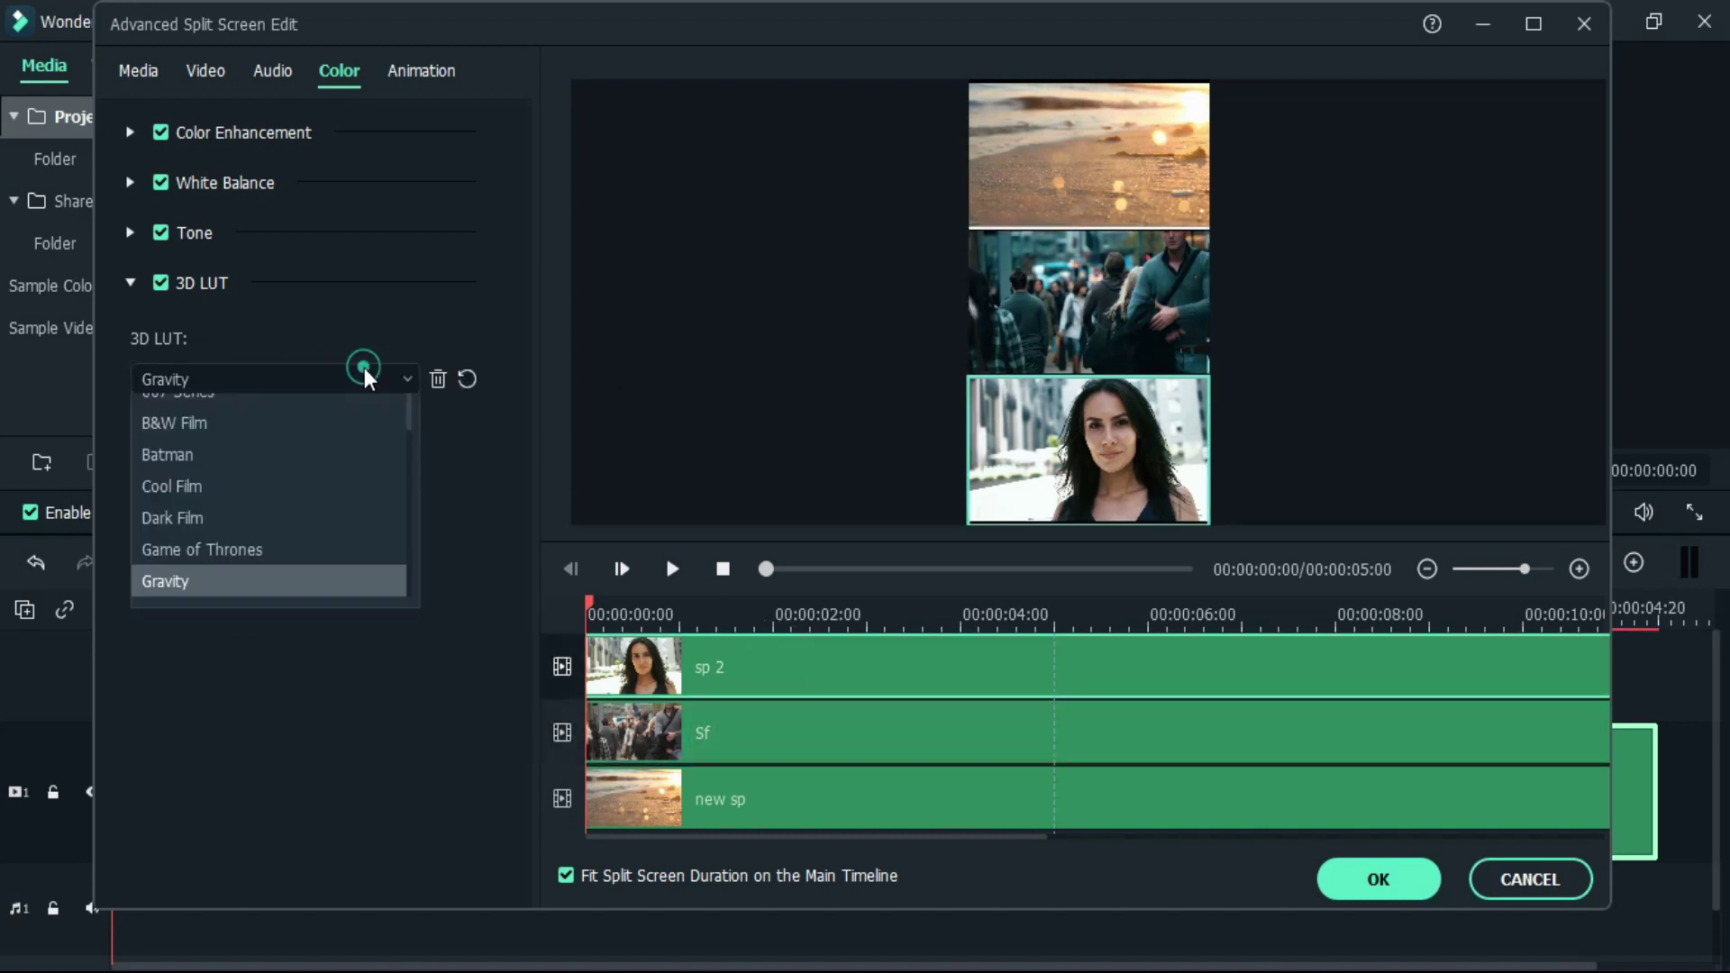
left_click(268, 500)
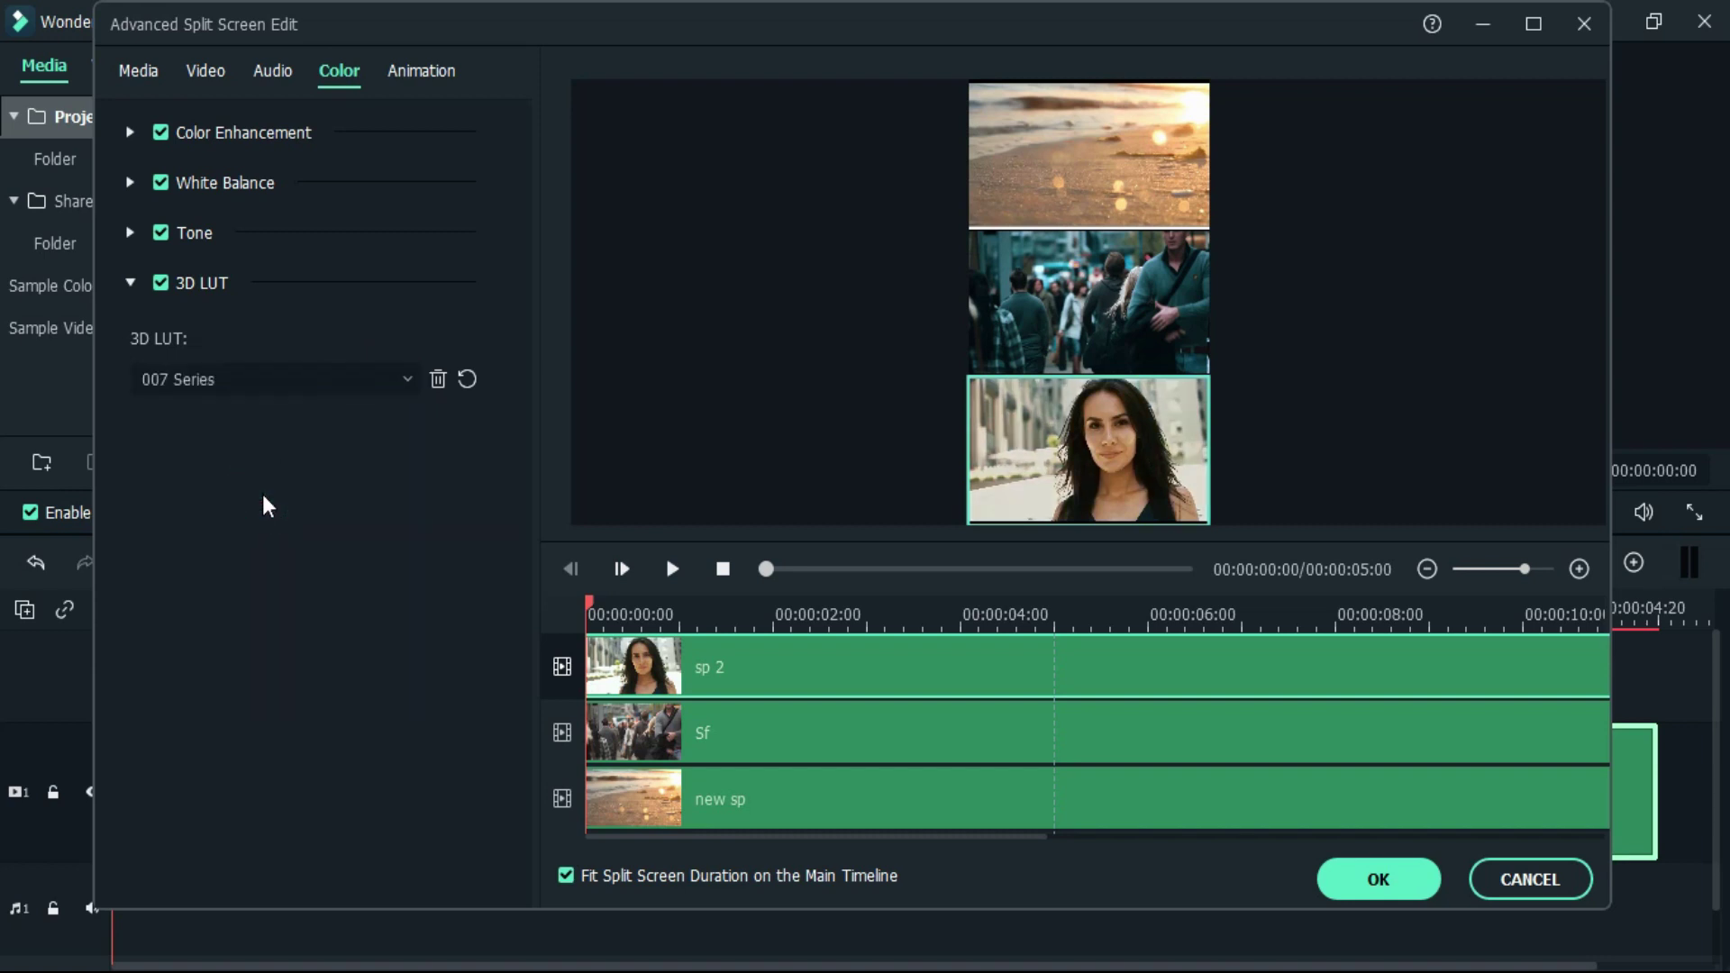
Step: Apply the Game of Thrones 3D LUT to the new sp beach clip
left_click(785, 816)
left_click(297, 382)
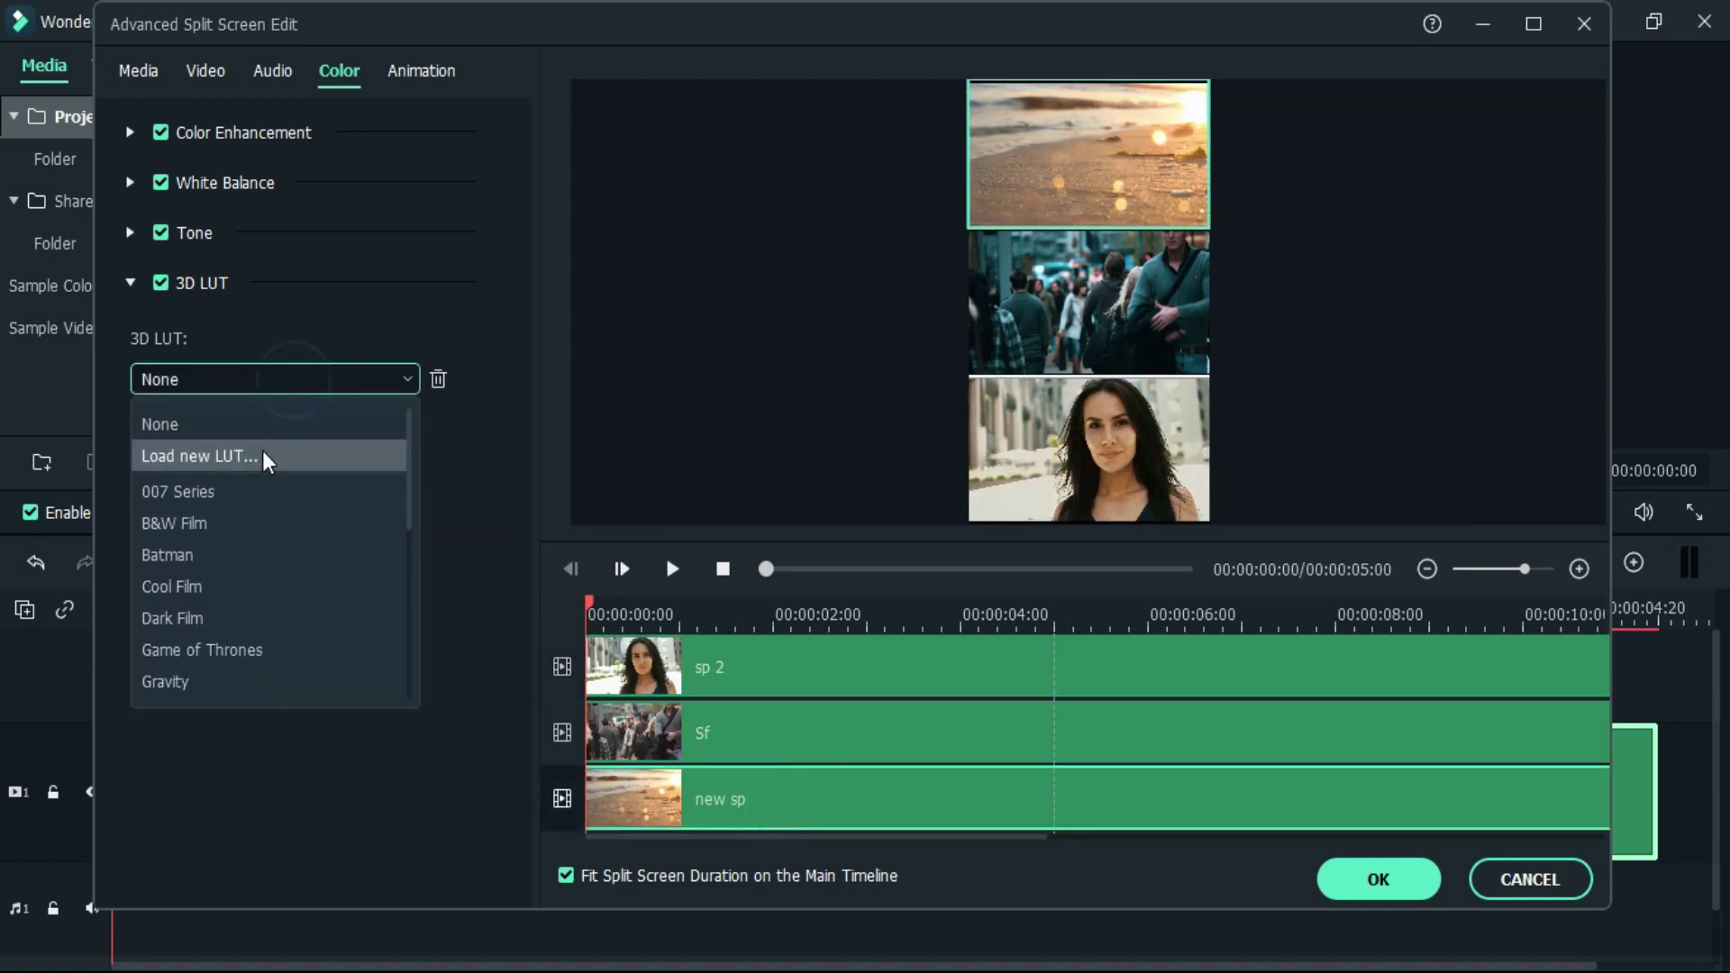
left_click(243, 649)
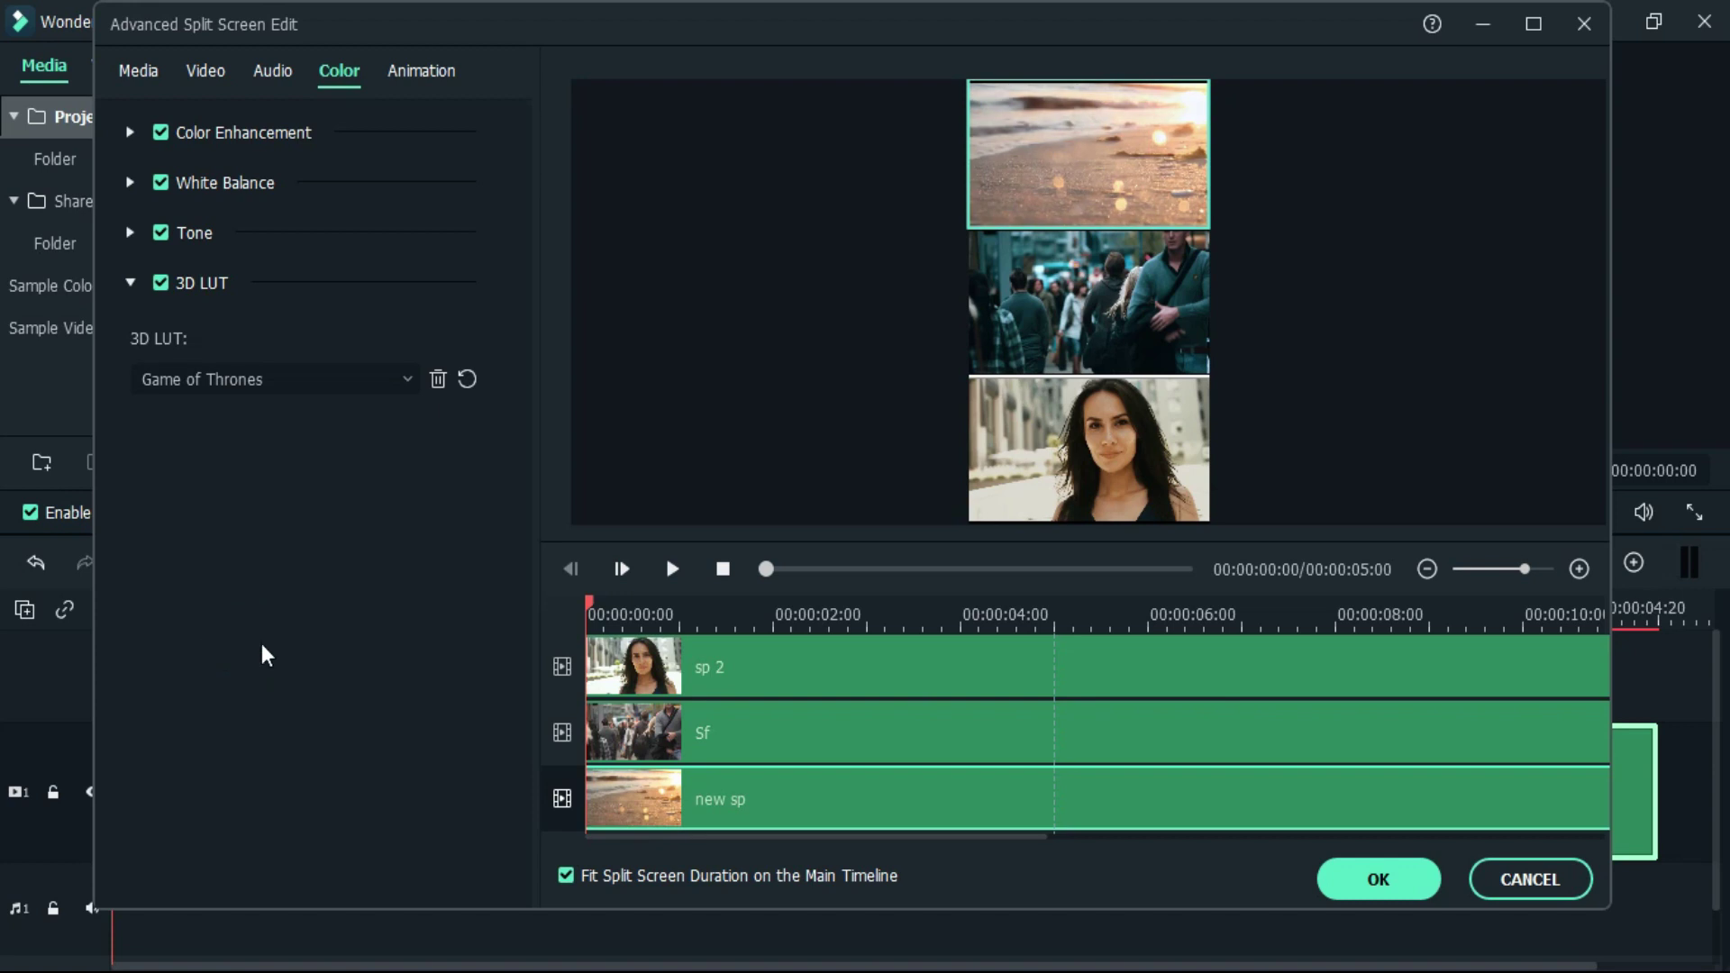
left_click(770, 692)
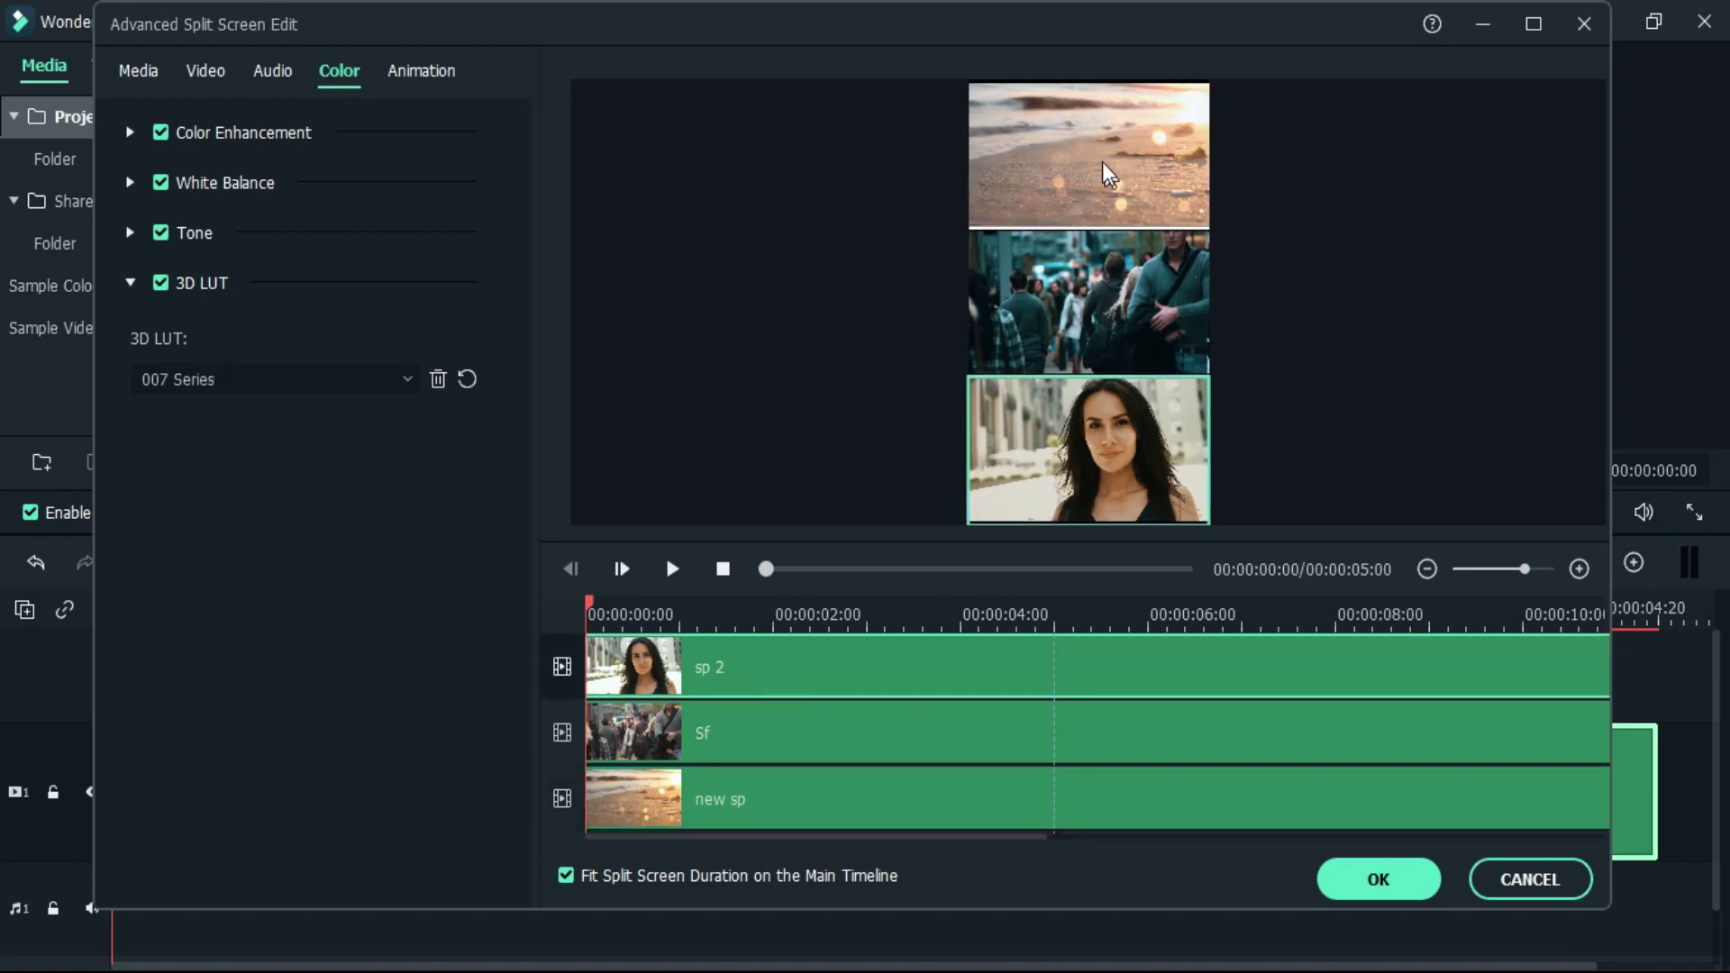
left_click(1100, 180)
Step: Zoom into the beach image, then reposition and slightly enlarge the crowd image
left_click_drag(1100, 187, 1105, 191)
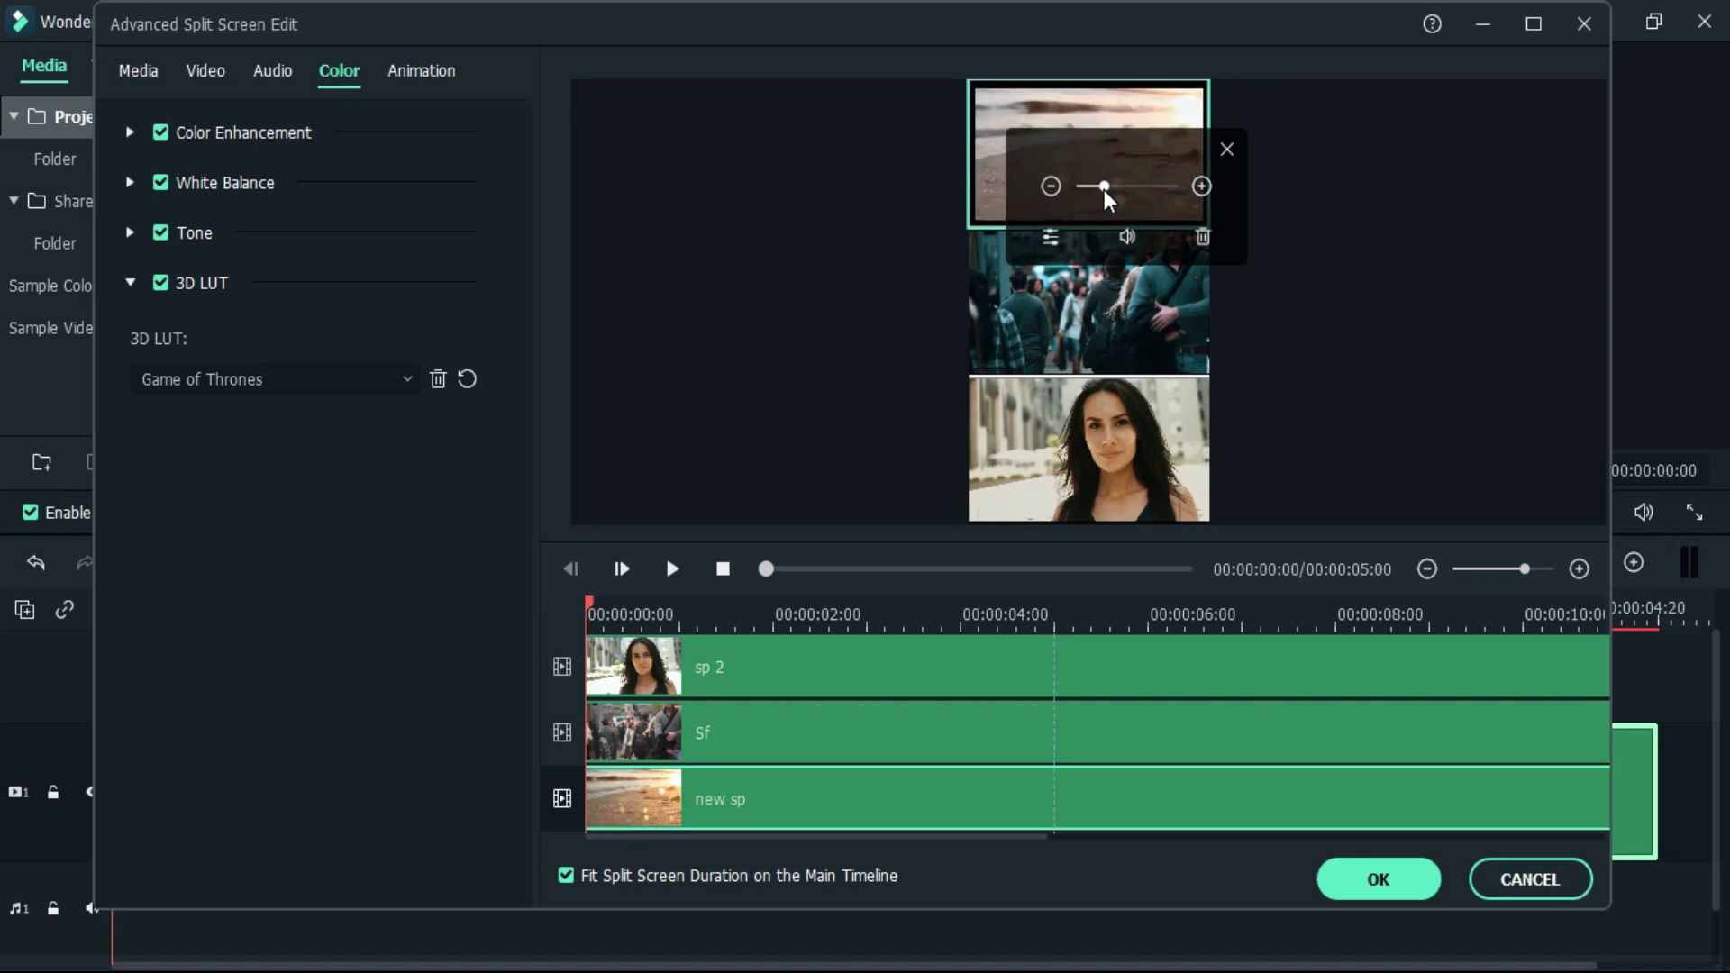
left_click(1227, 150)
left_click(1128, 313)
left_click_drag(1152, 297, 1108, 326)
left_click(1381, 180)
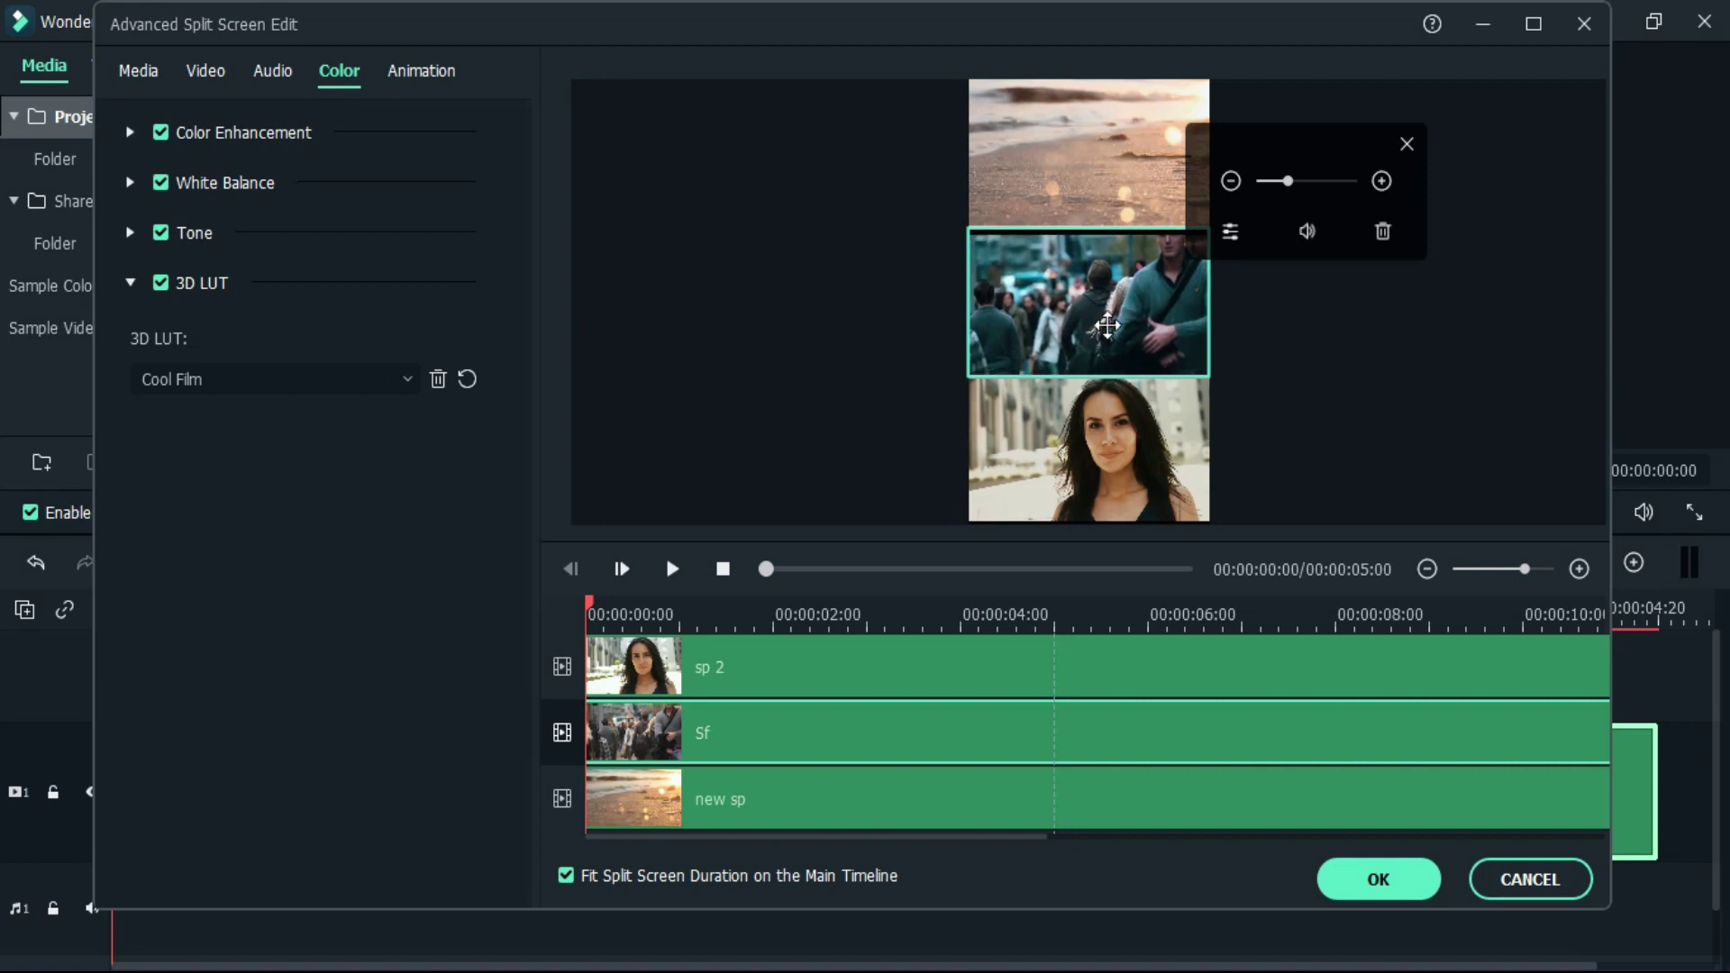
Step: Check the woman panel's transform, animation and audio settings, then confirm the edits with OK
left_click(1048, 455)
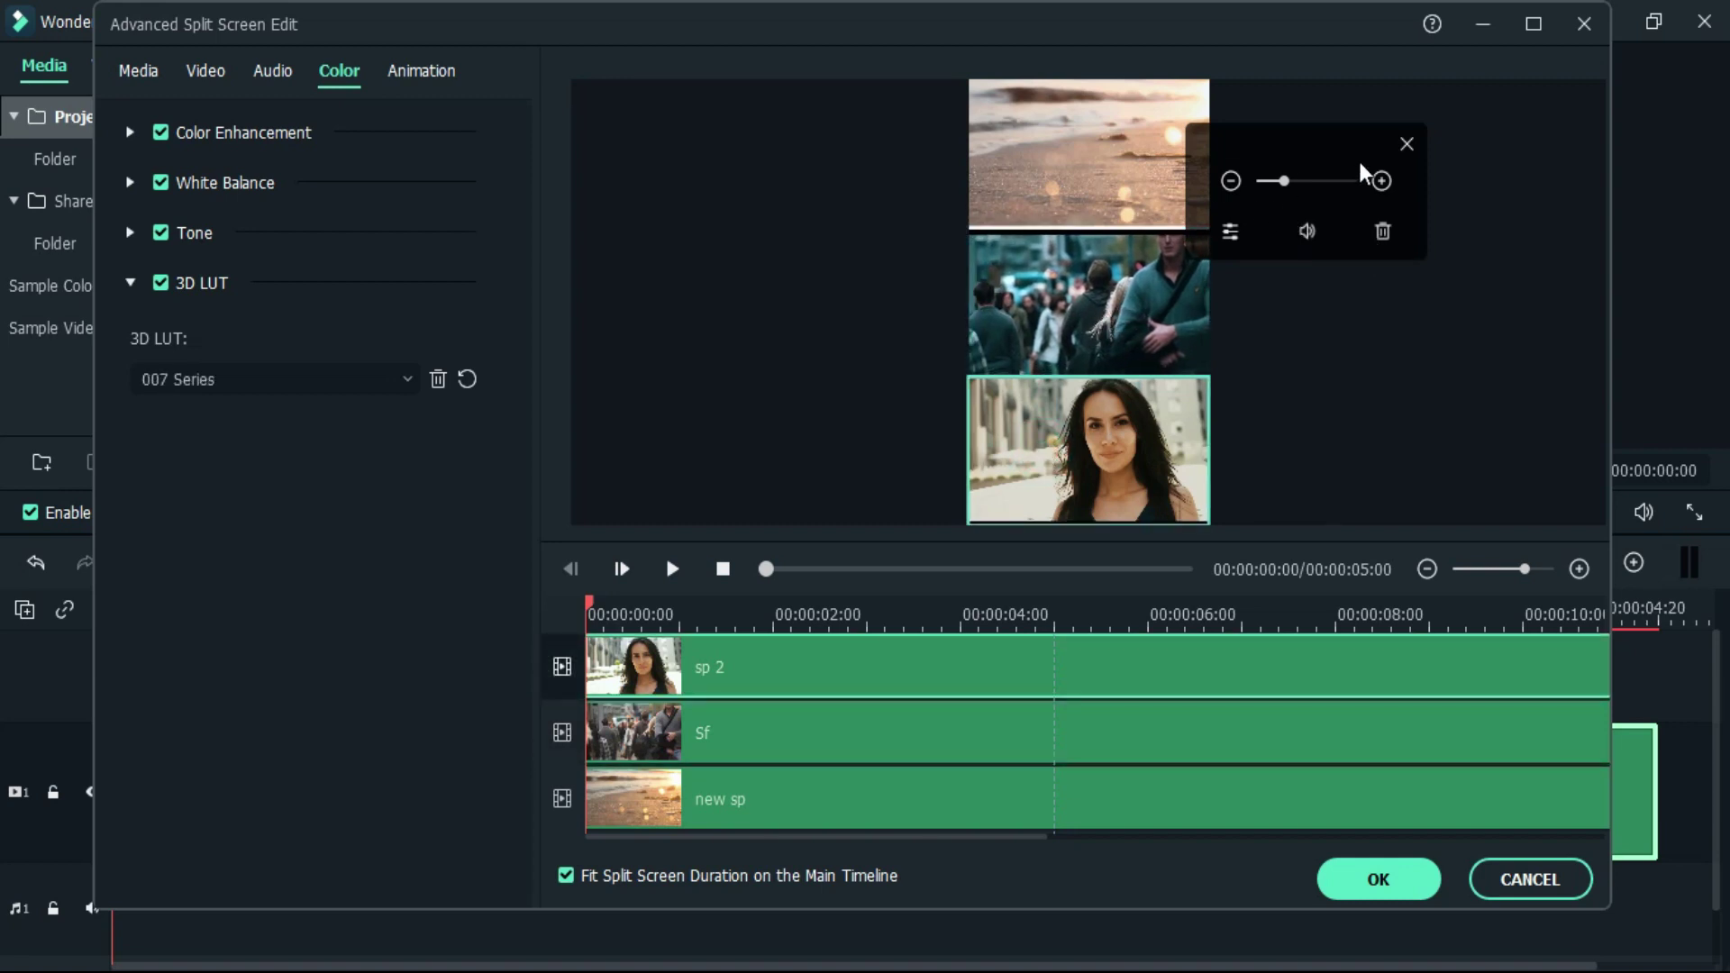
left_click(1231, 231)
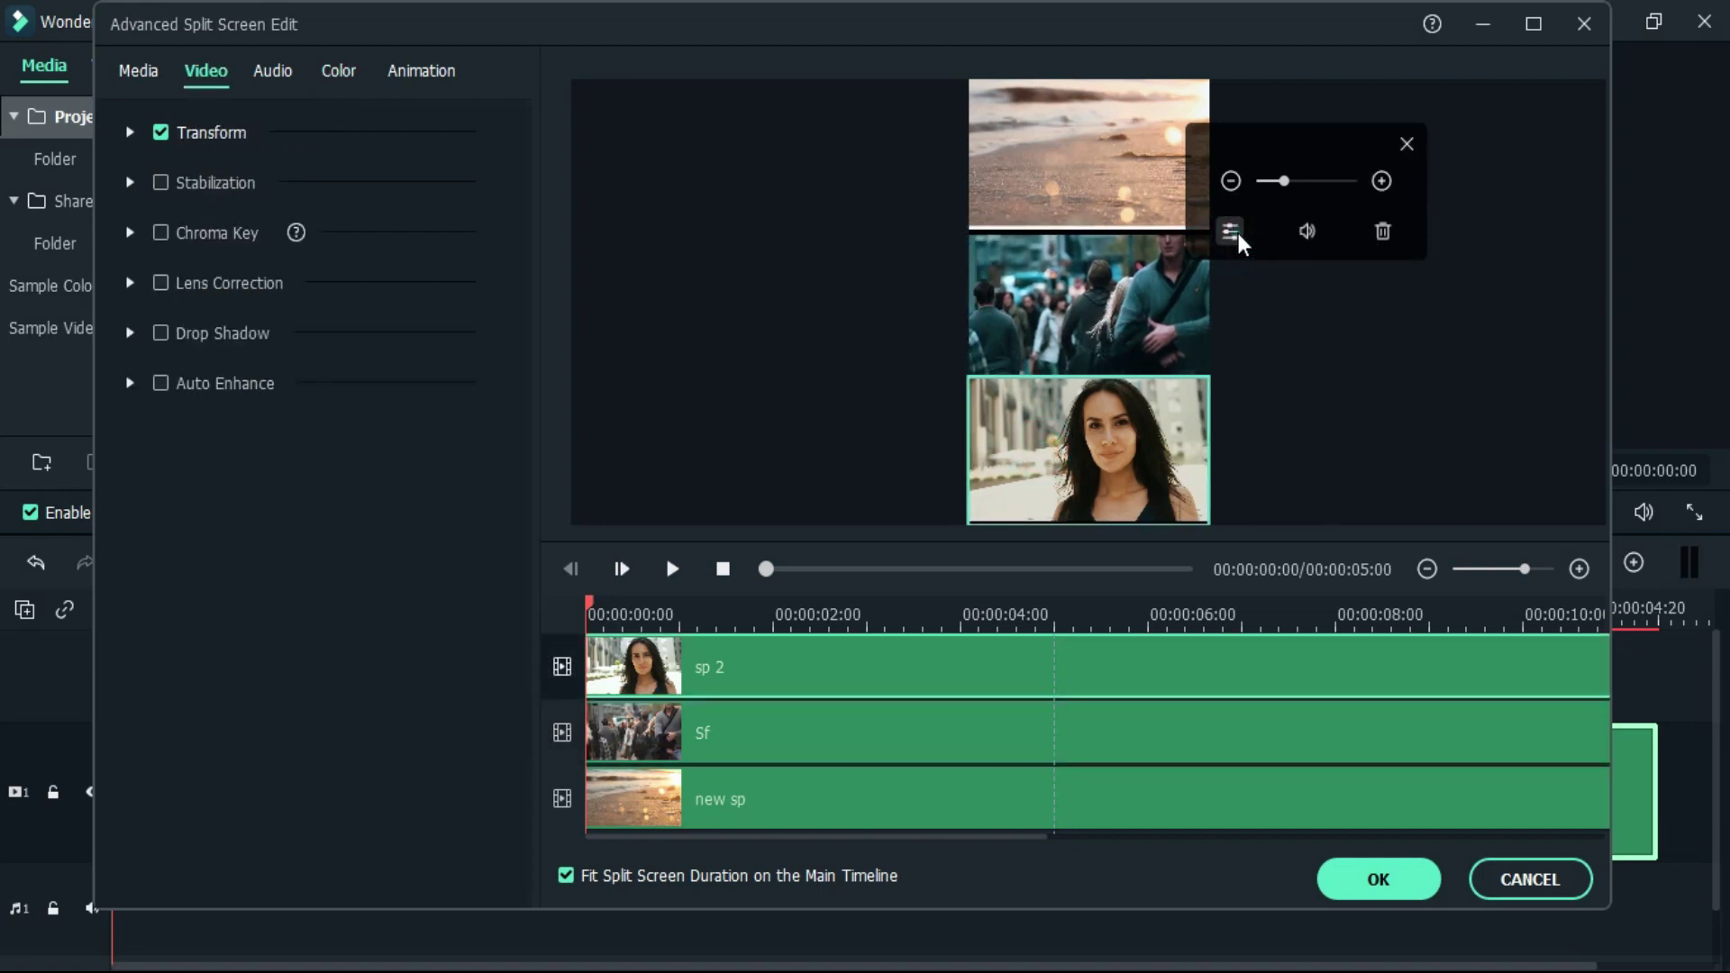
left_click(1407, 144)
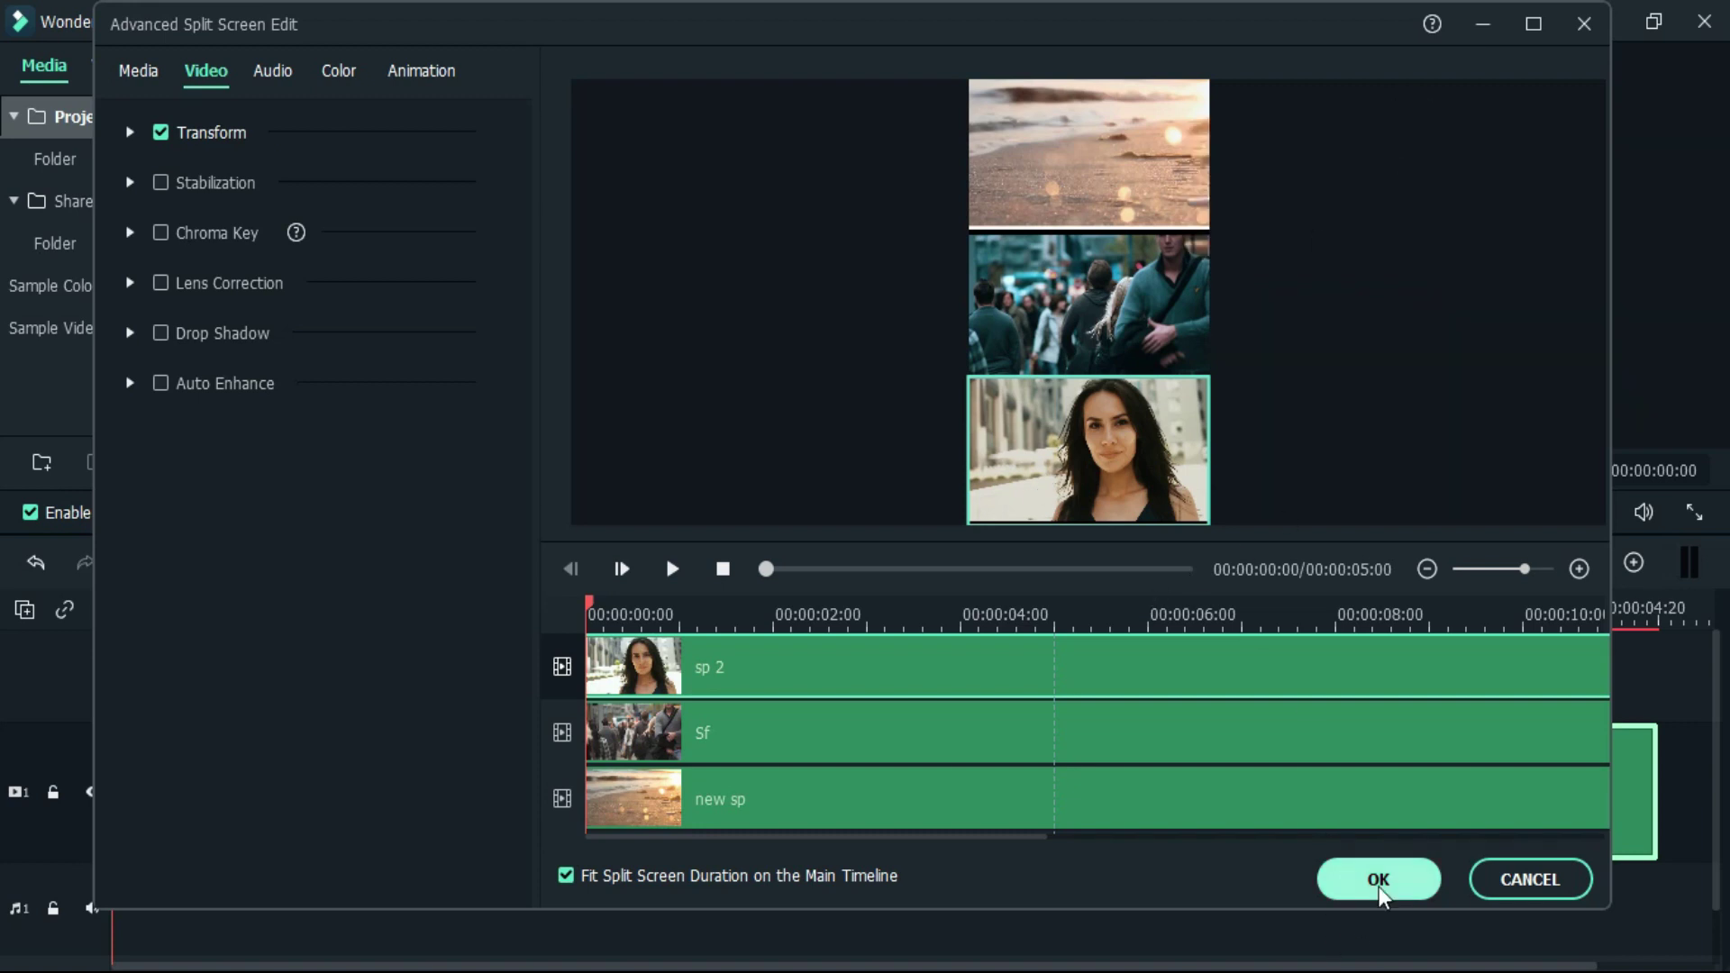
left_click(431, 71)
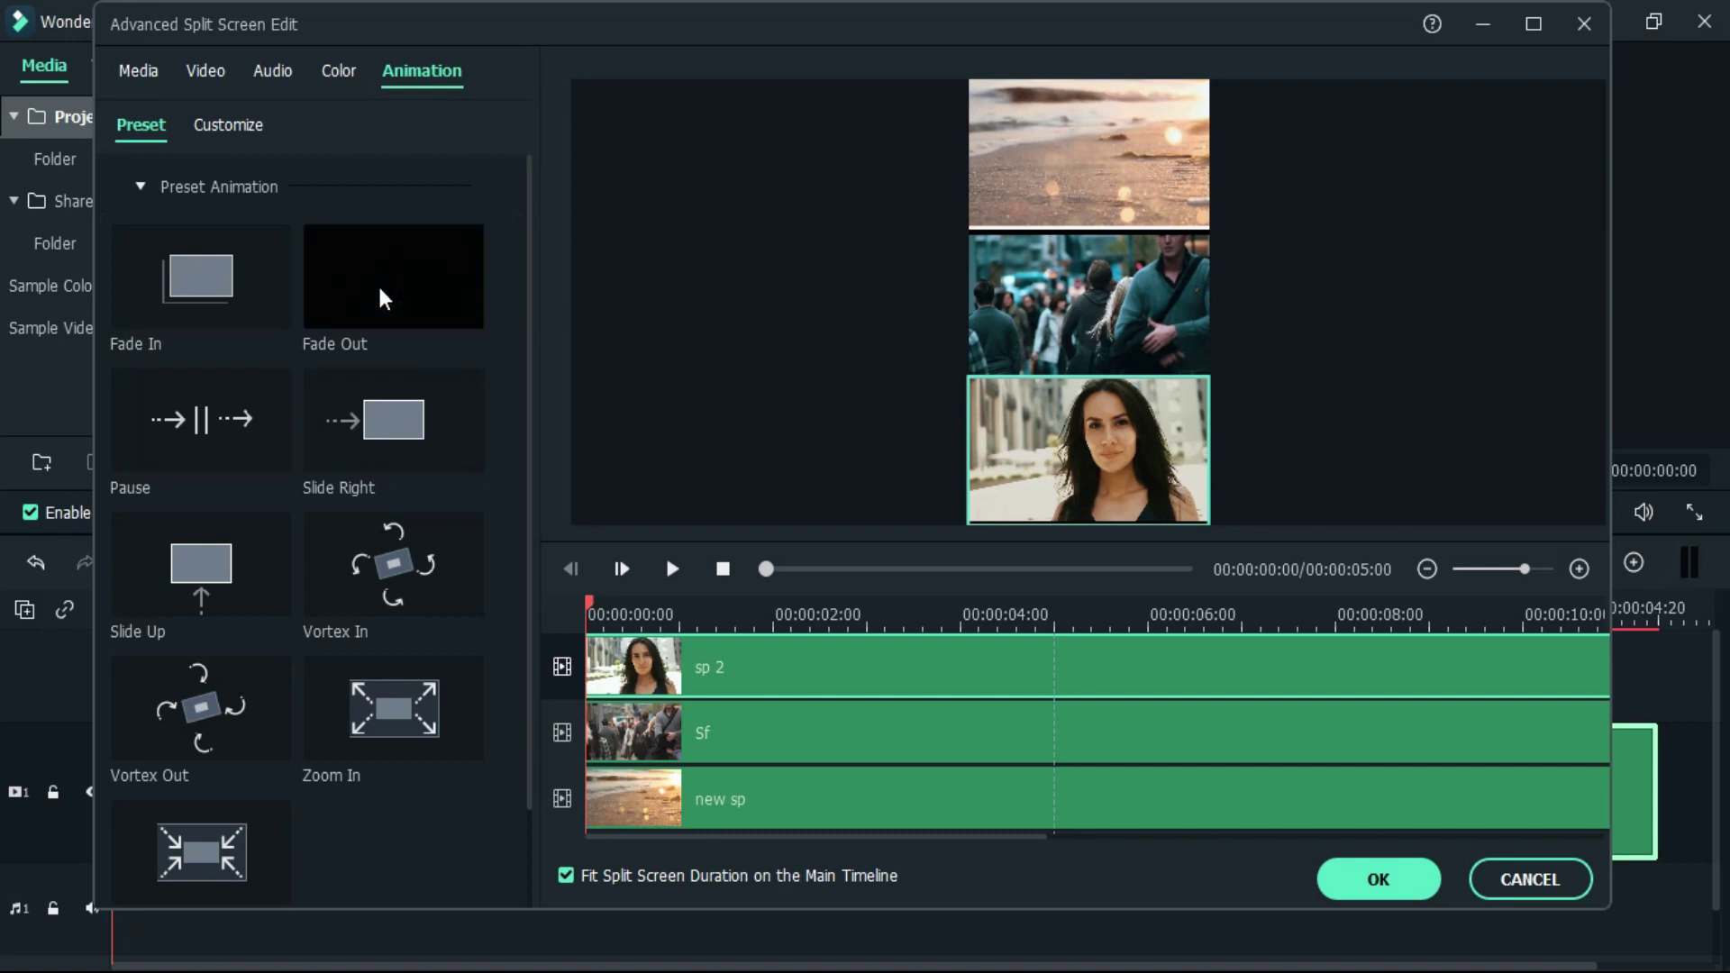
left_click(273, 72)
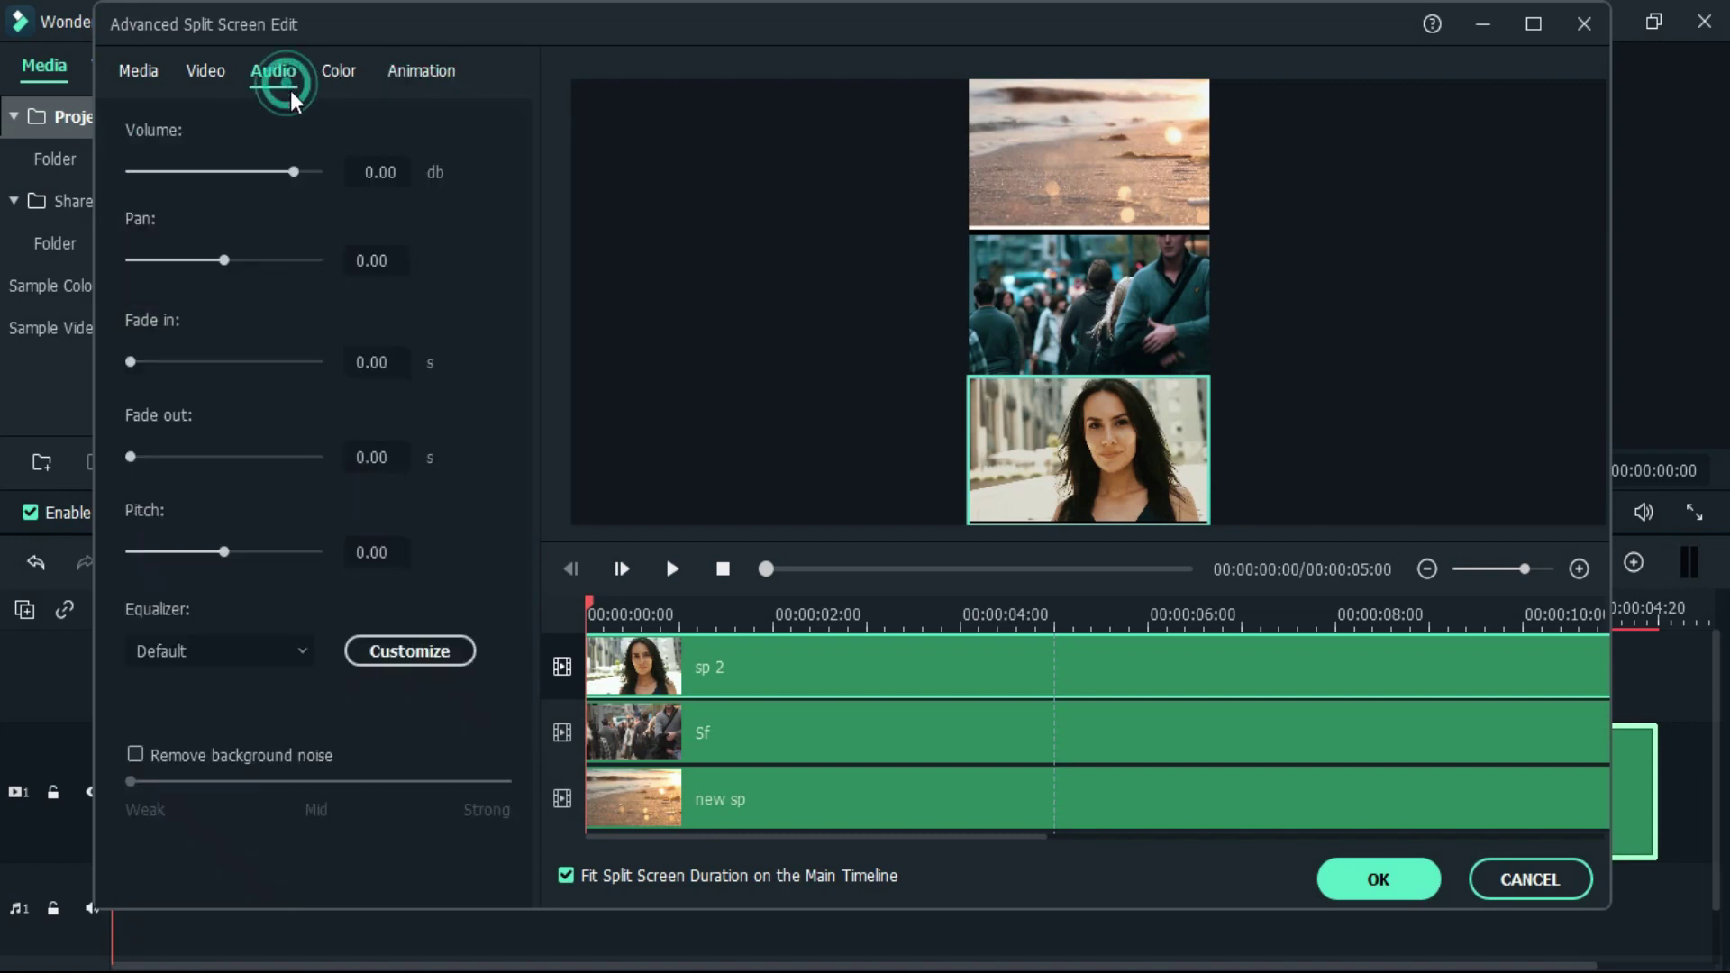
left_click(1392, 881)
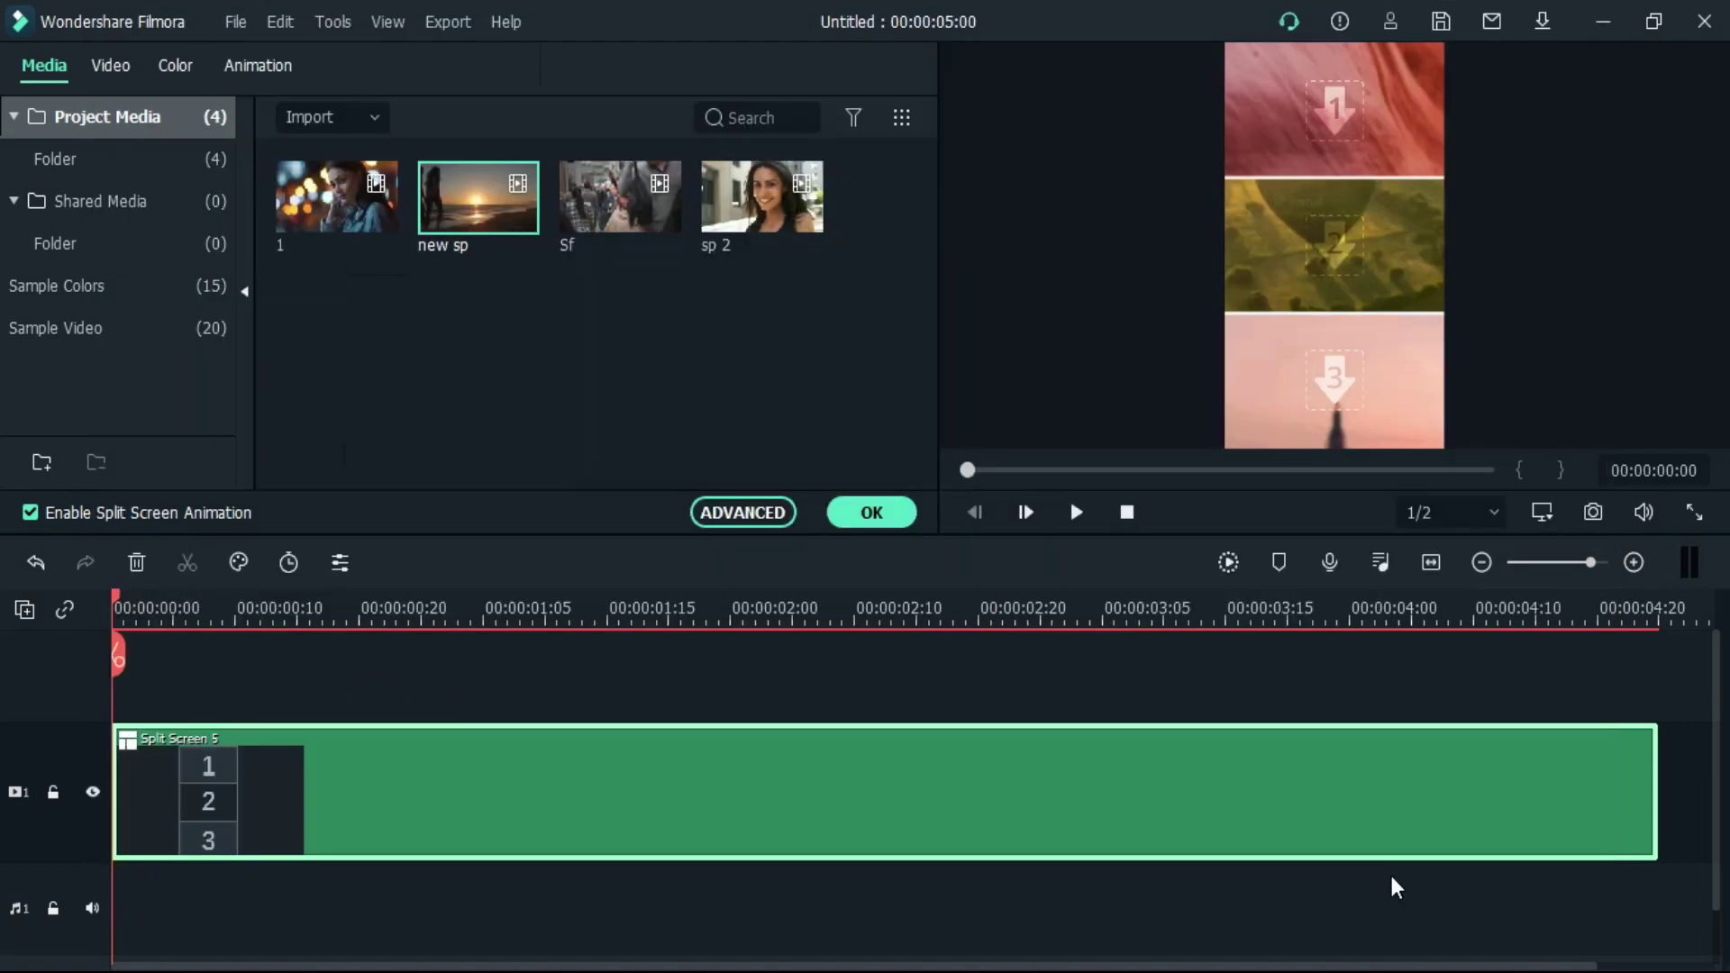
Step: Confirm the split-screen settings and play the three-panel video, restarting playback once
left_click(860, 511)
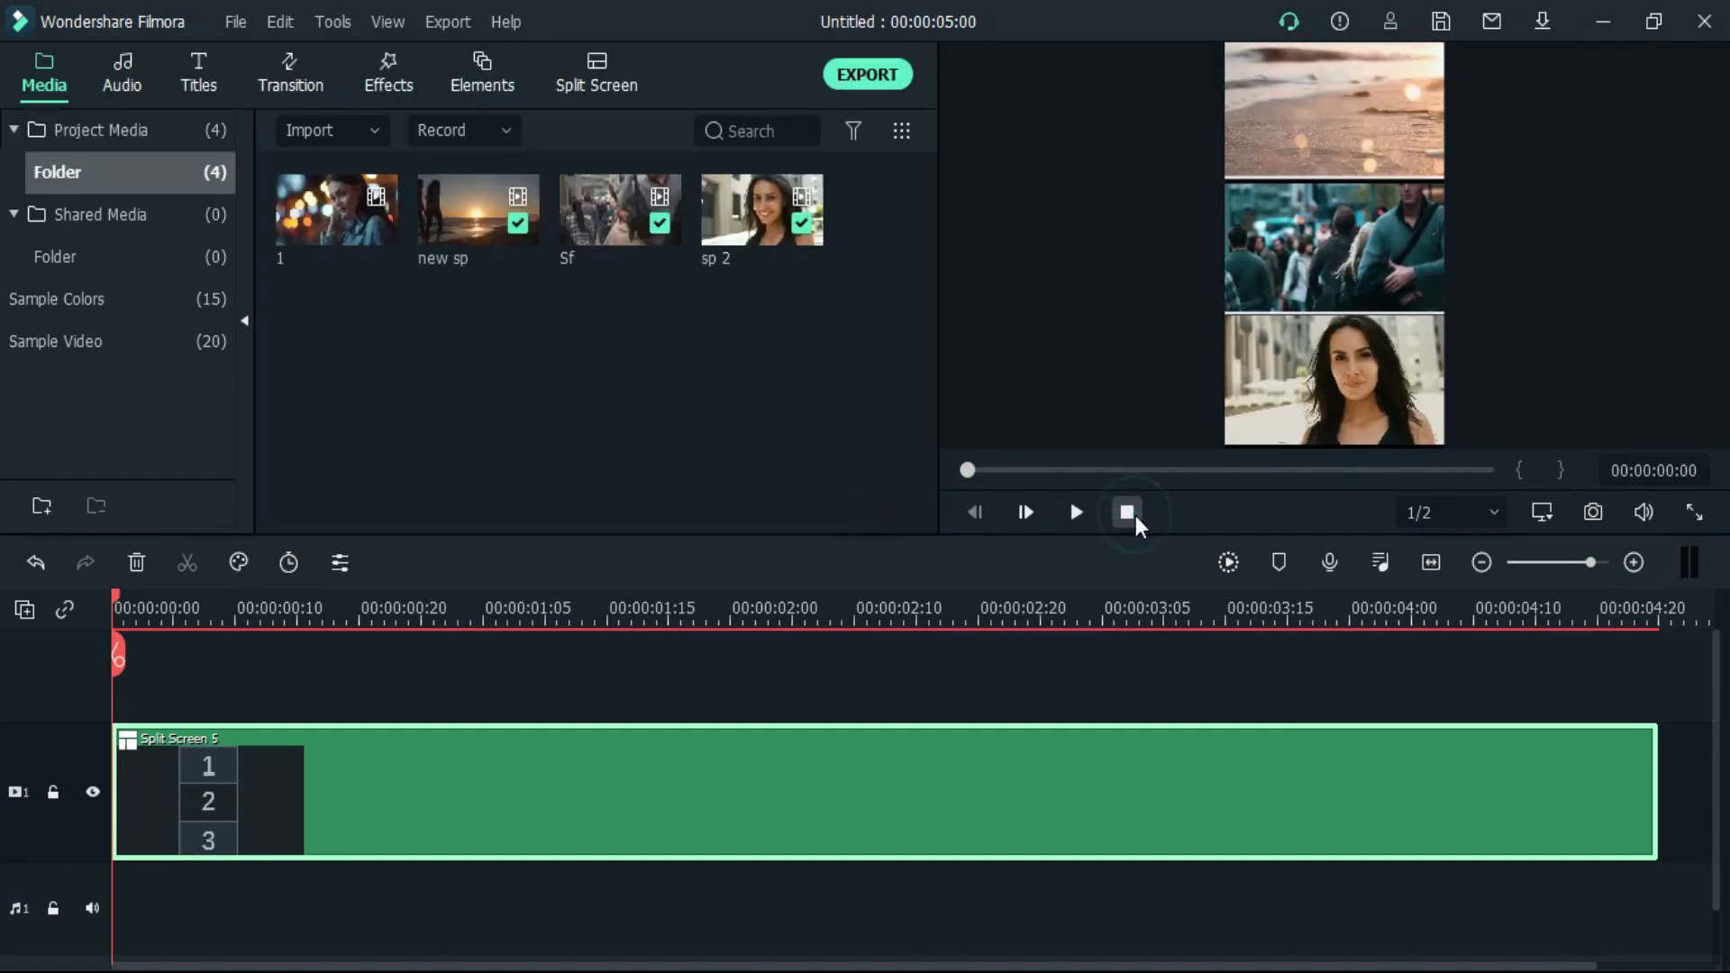
left_click(1076, 512)
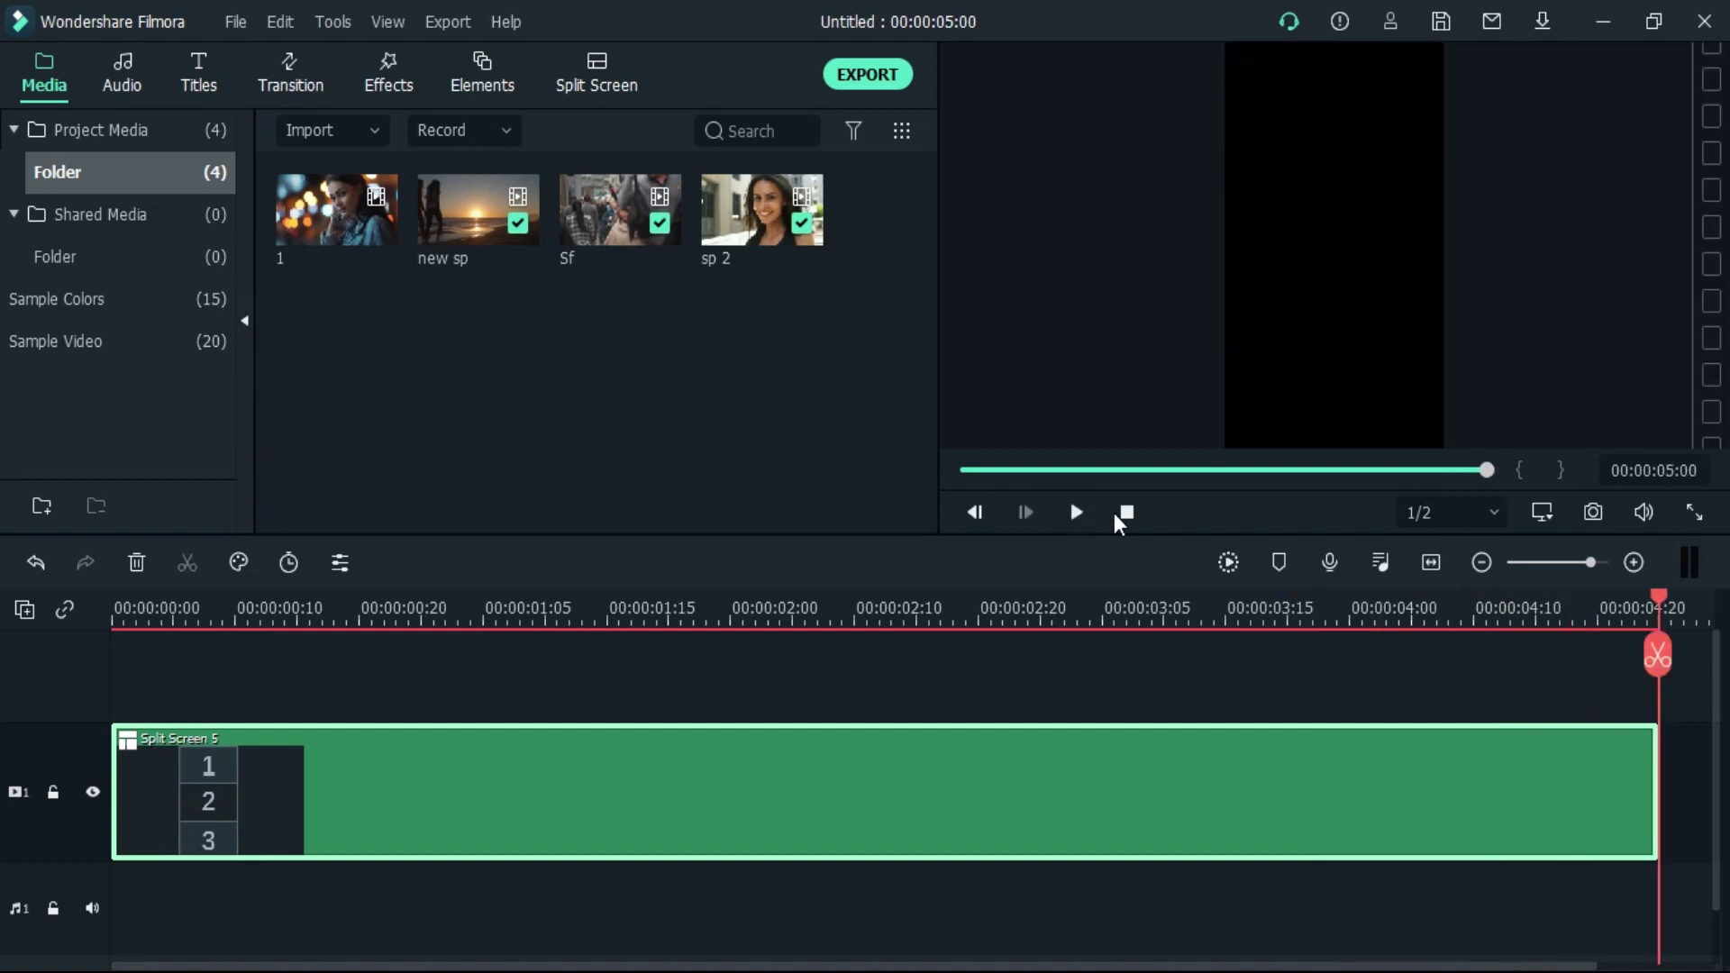
left_click(1127, 512)
left_click(1078, 521)
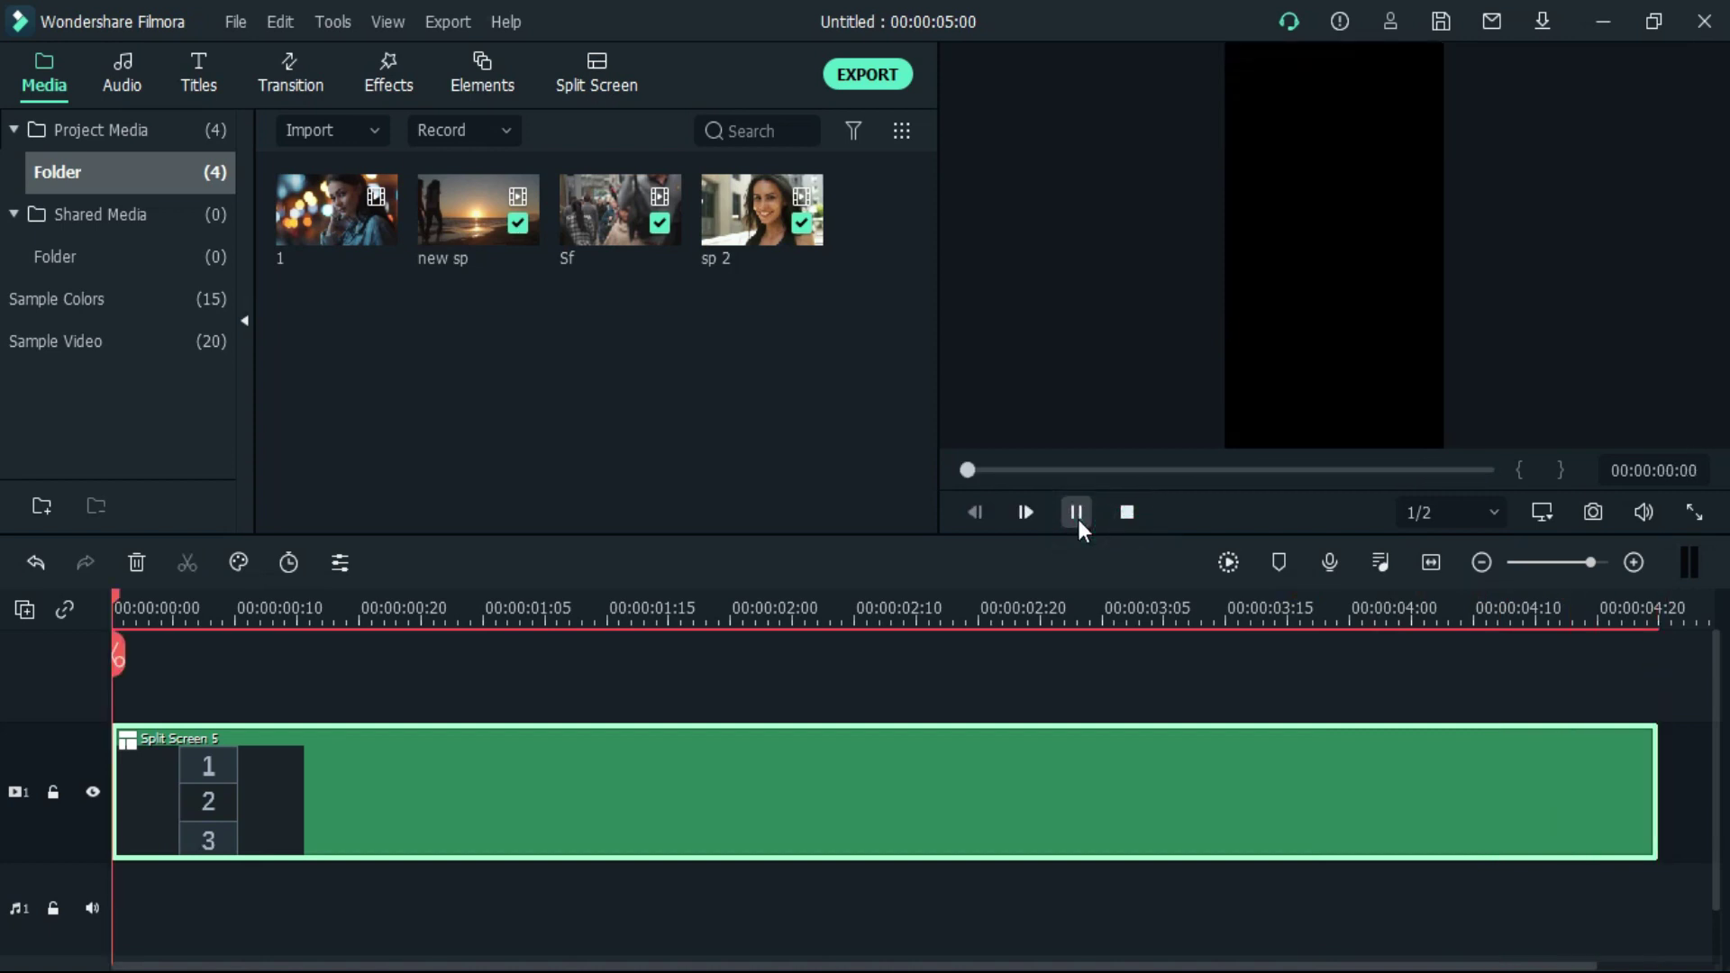